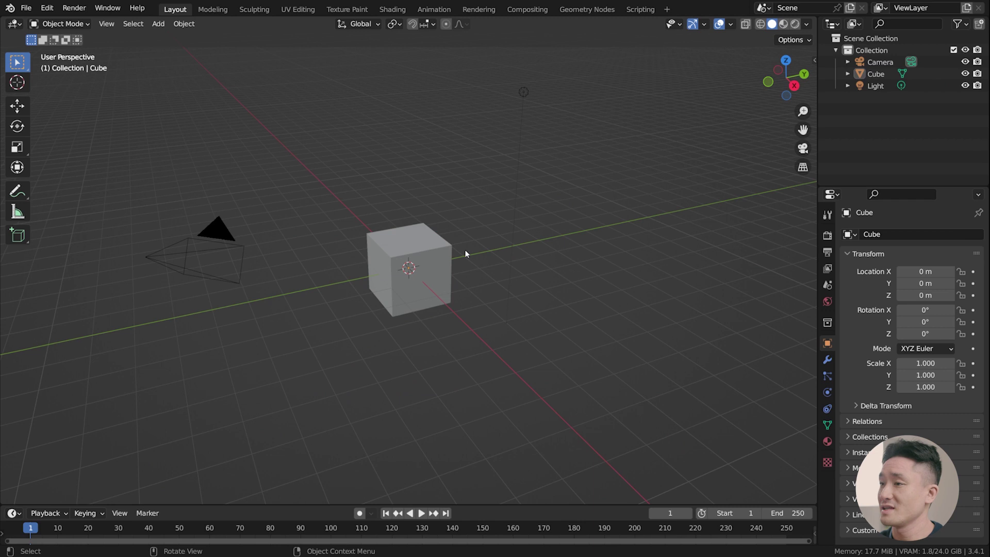
- Delete the default cube and add a mesh circle at the world origin
left_click(429, 251)
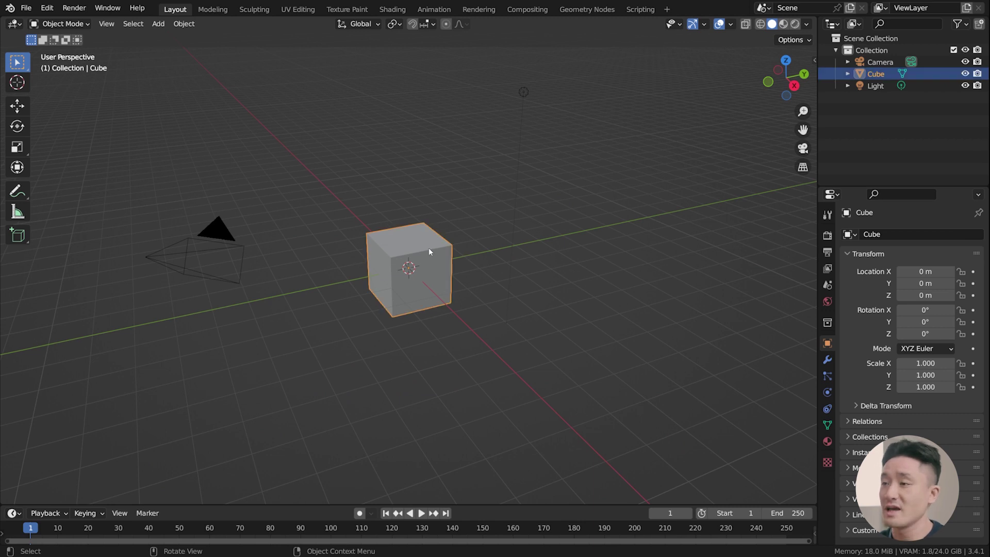
key("x")
left_click(430, 252)
key("shift+a")
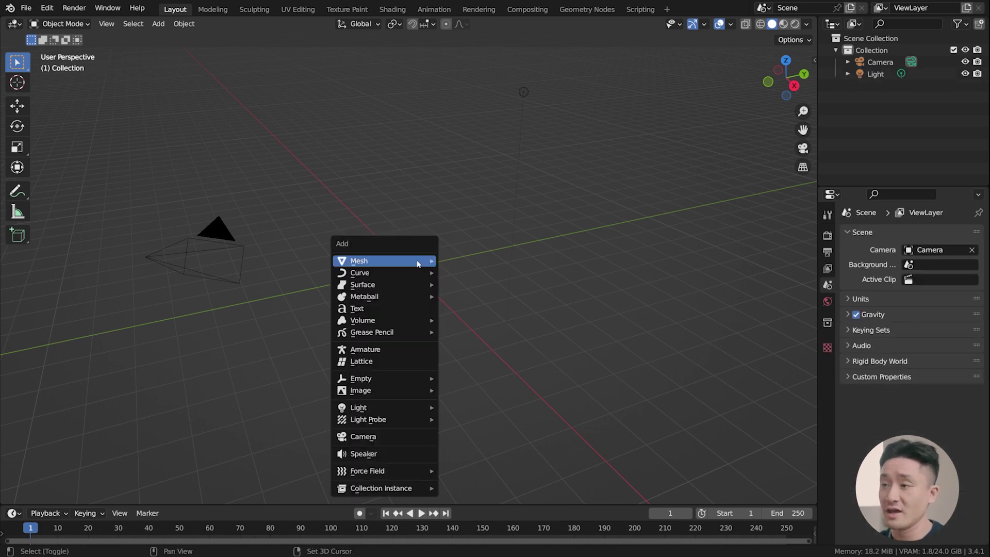
mouse_move(418, 264)
left_click(463, 285)
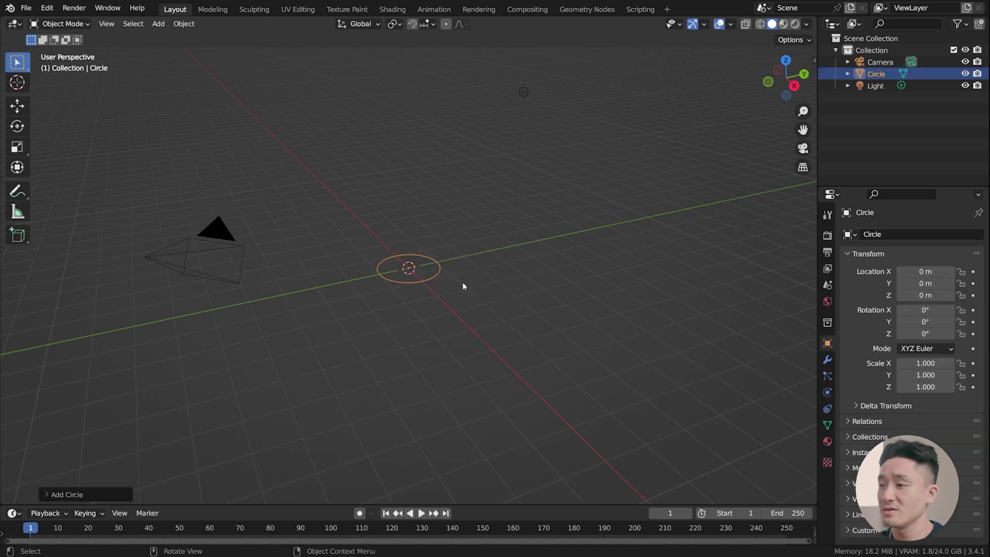
scroll(426, 272, "up", 5)
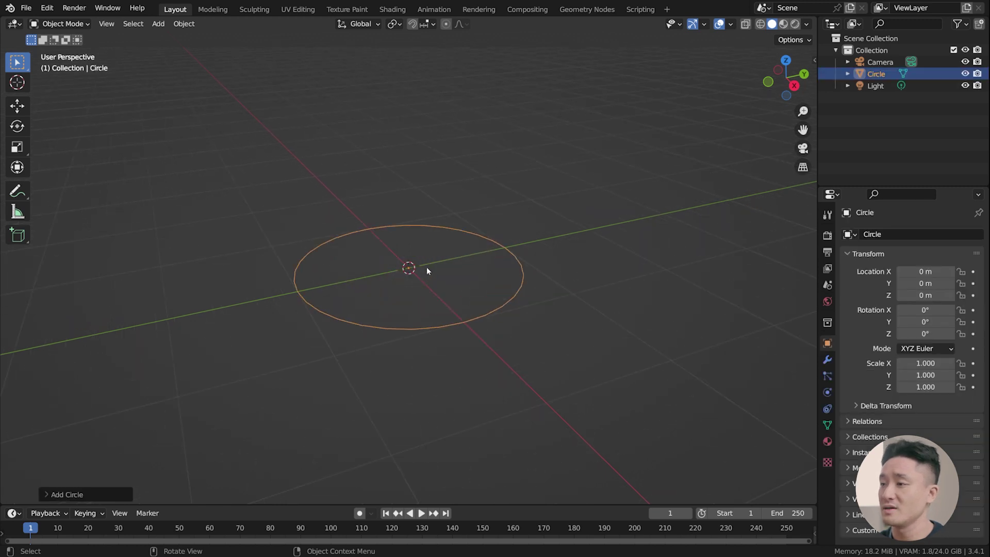
- In Edit Mode, extrude the whole circle in place and scale the extruded vertices inward to about 0.83 to form a flat ring
key("Tab")
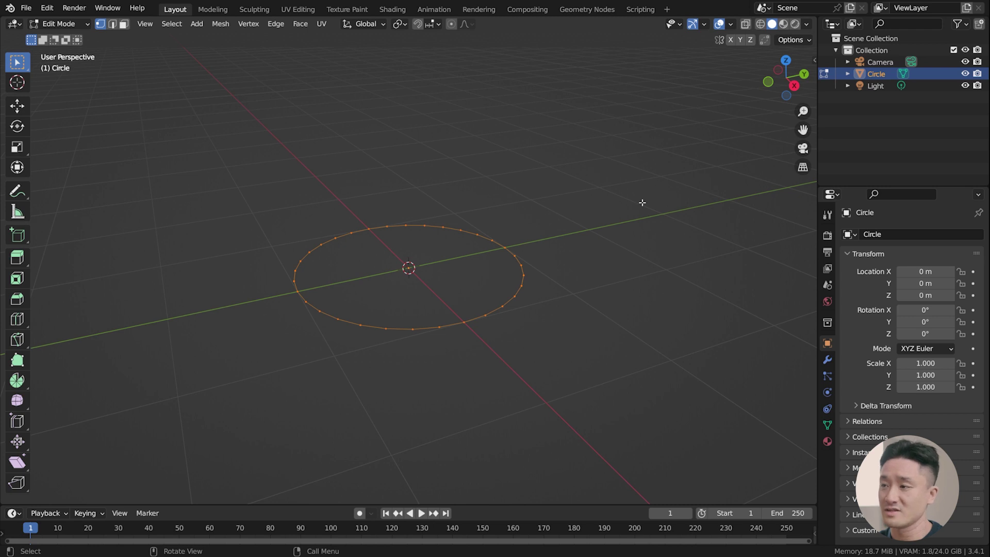
left_click(626, 202)
key("a")
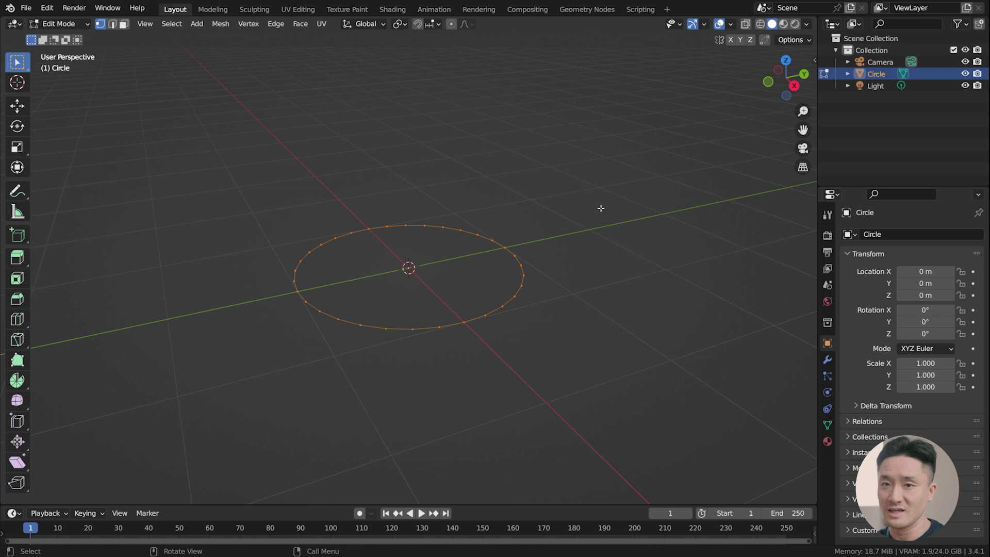
key("e")
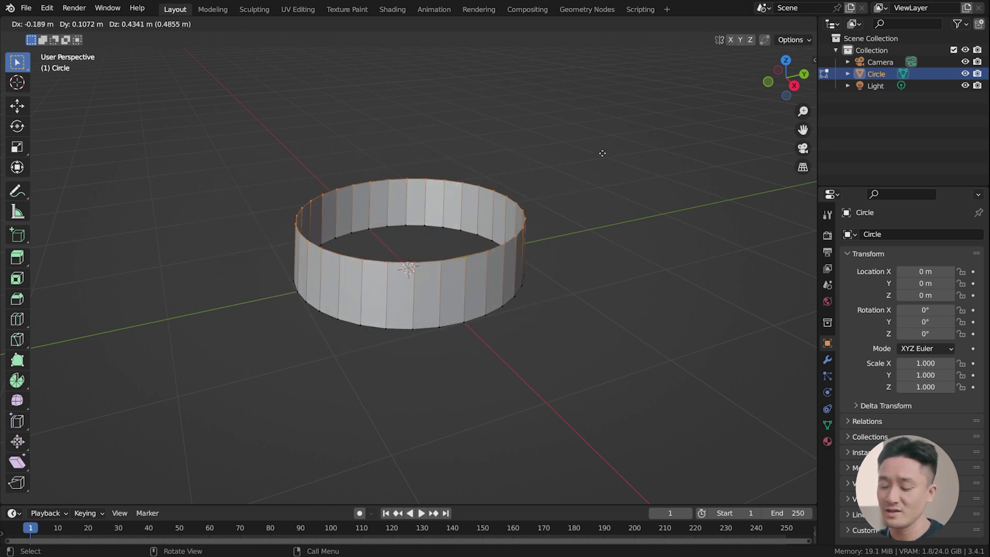
key("Escape")
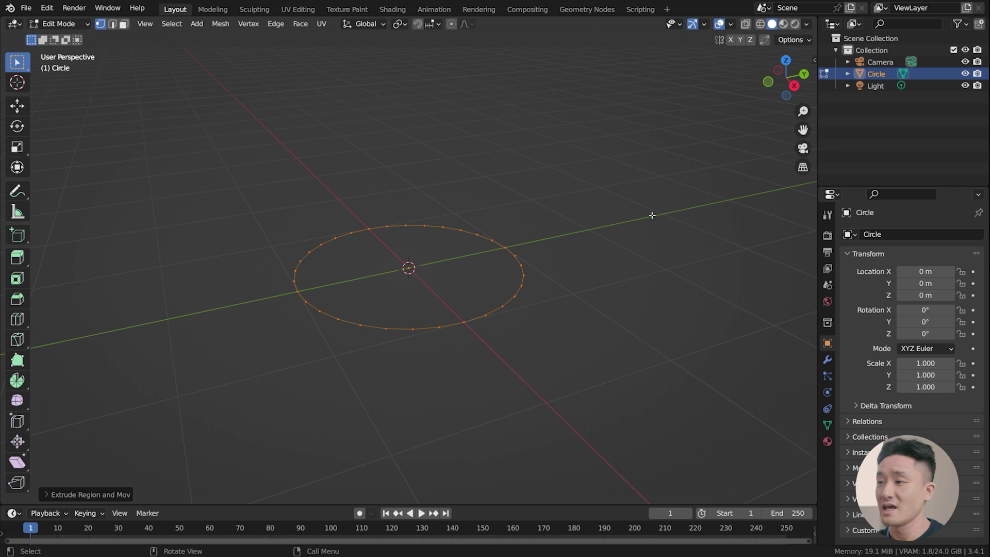
key("s")
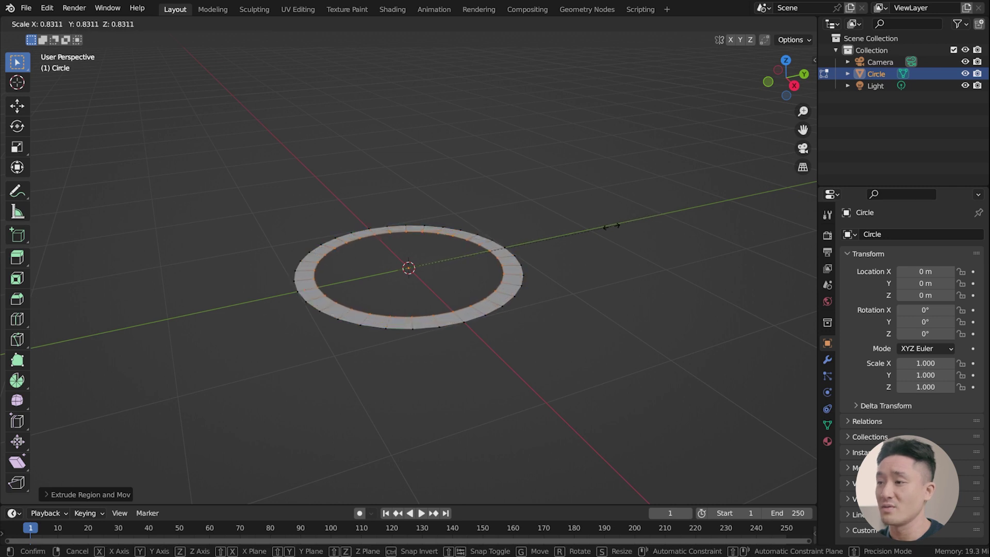
left_click(610, 227)
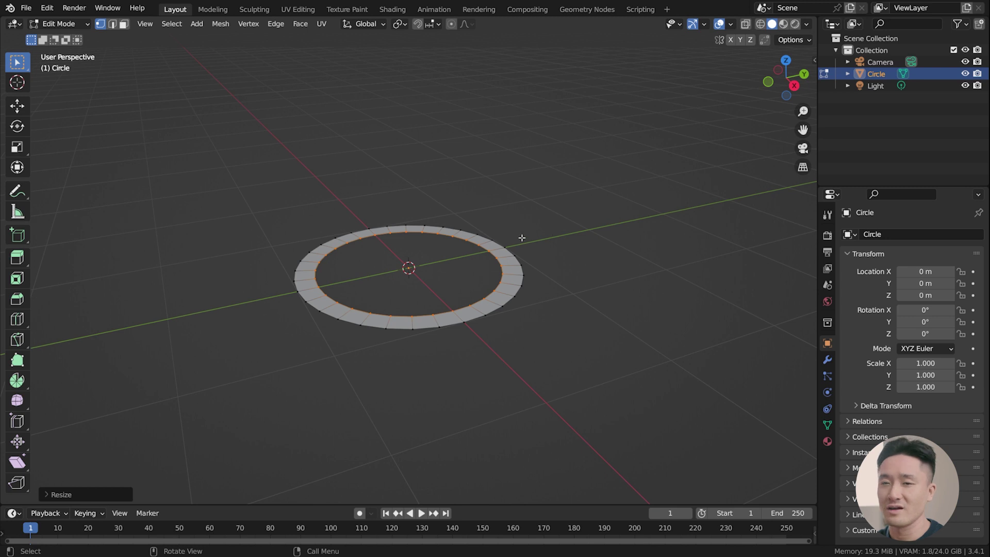
- Extrude the entire flat ring upward by about 1.88 m to form the mug's wall
middle_click_drag(504, 206, 531, 235, "shift")
key("a")
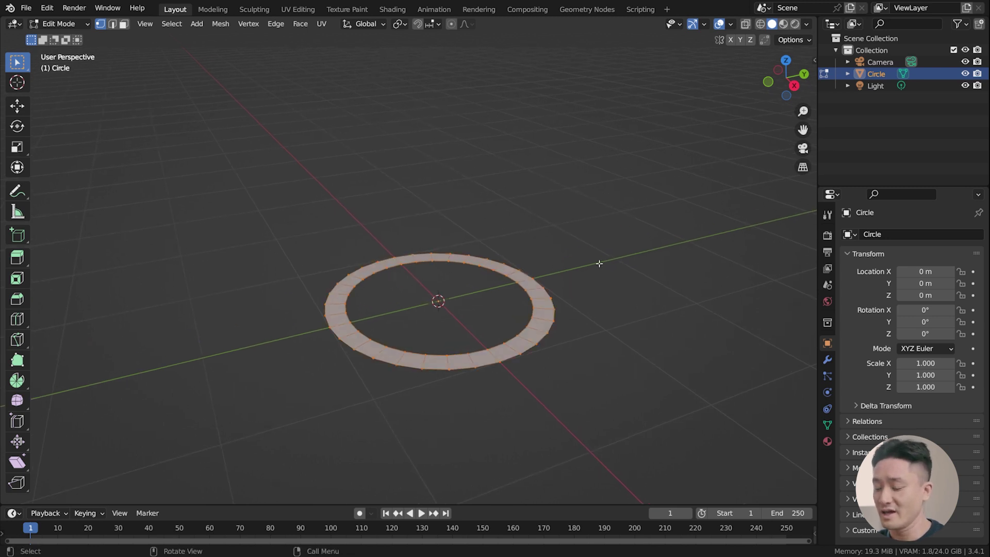
key("e")
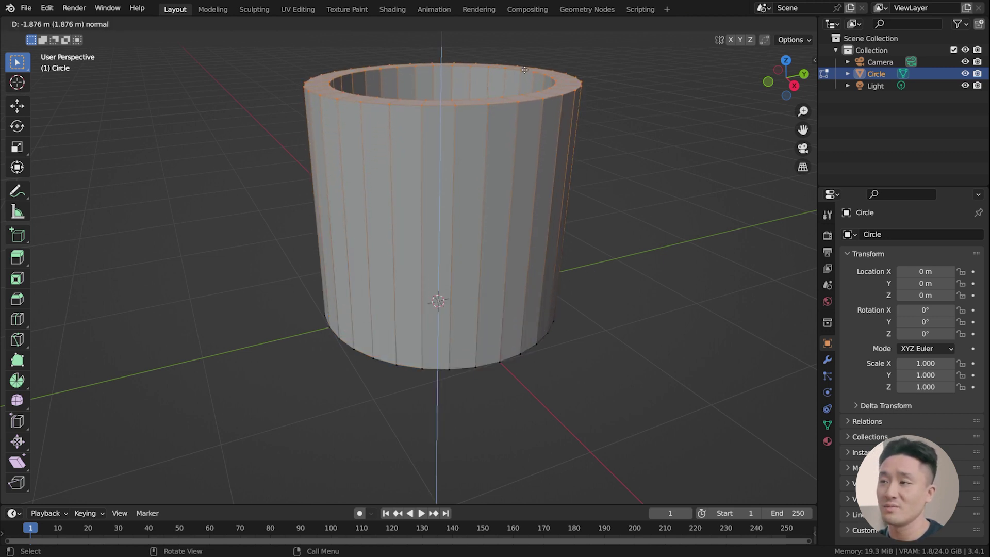
left_click(524, 72)
scroll(464, 163, "down", 2)
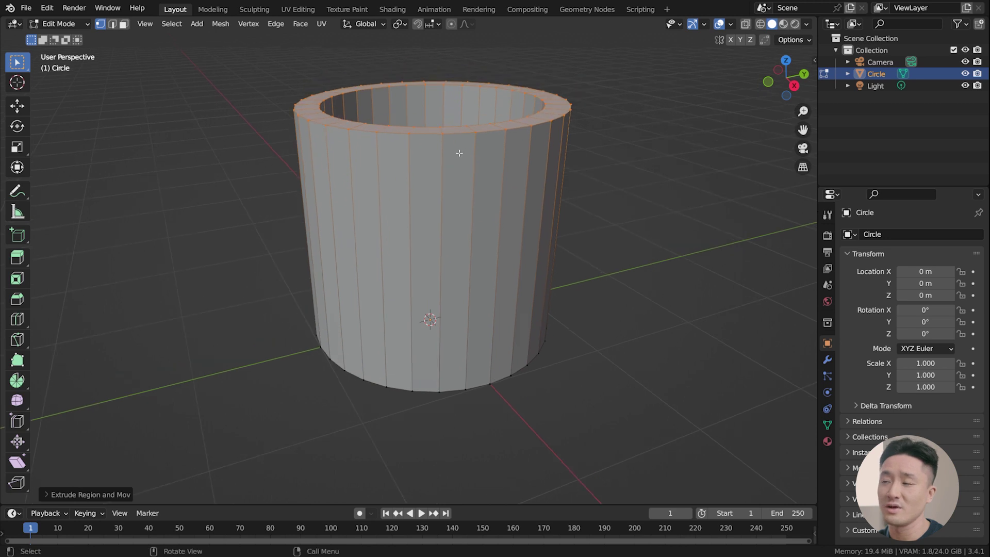
middle_click_drag(430, 133, 428, 154, "shift")
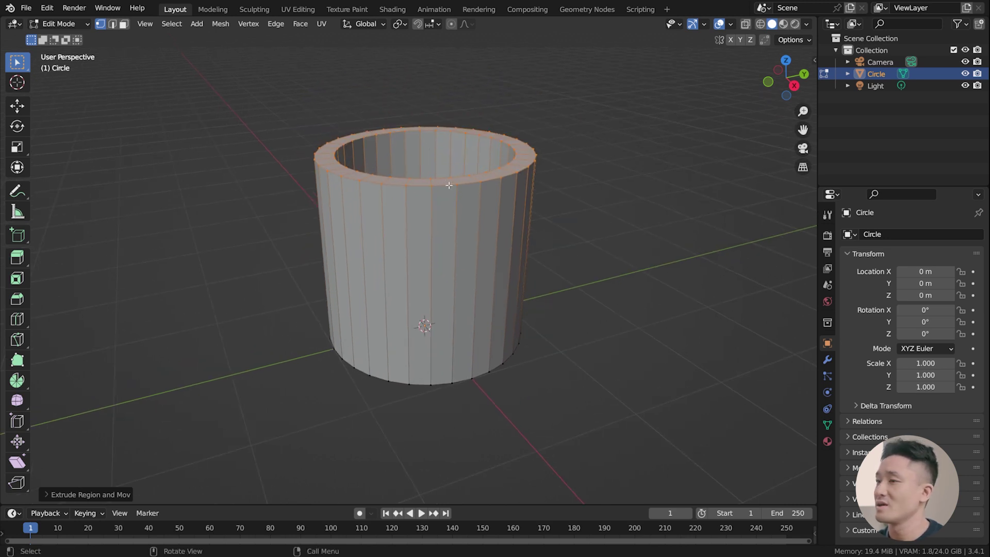
- Add a Bevel modifier to the mug body and set its segments to 5
left_click(827, 359)
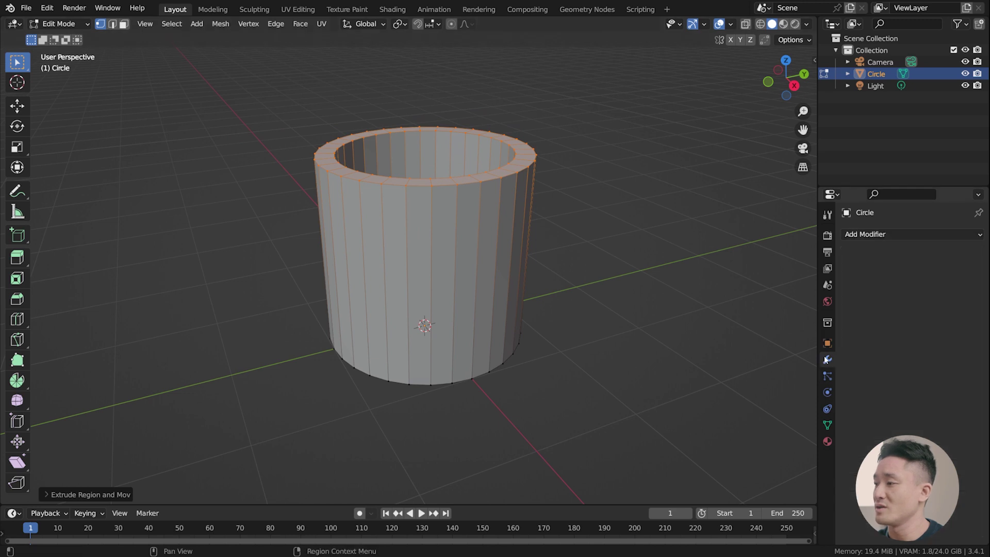
left_click(870, 238)
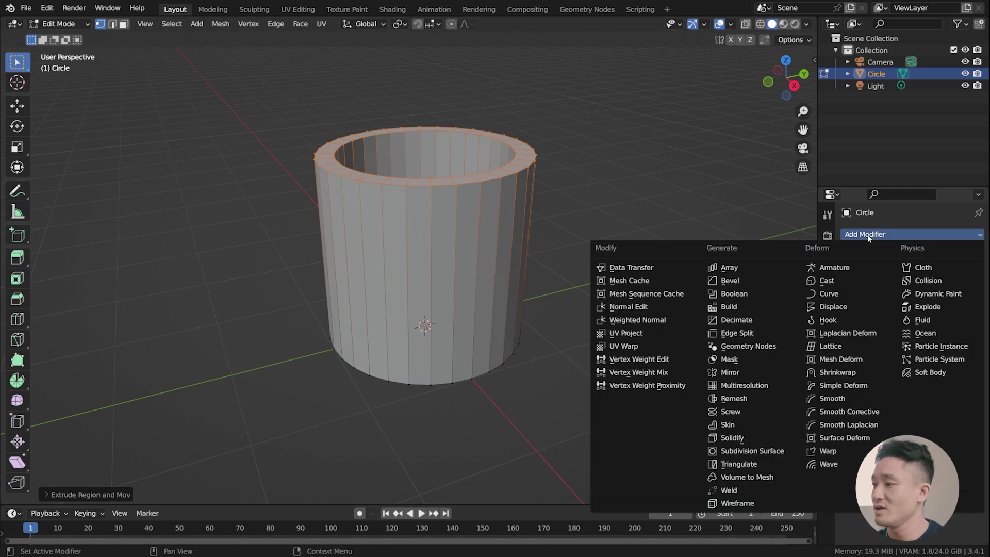
left_click(737, 282)
scroll(565, 215, "up", 4)
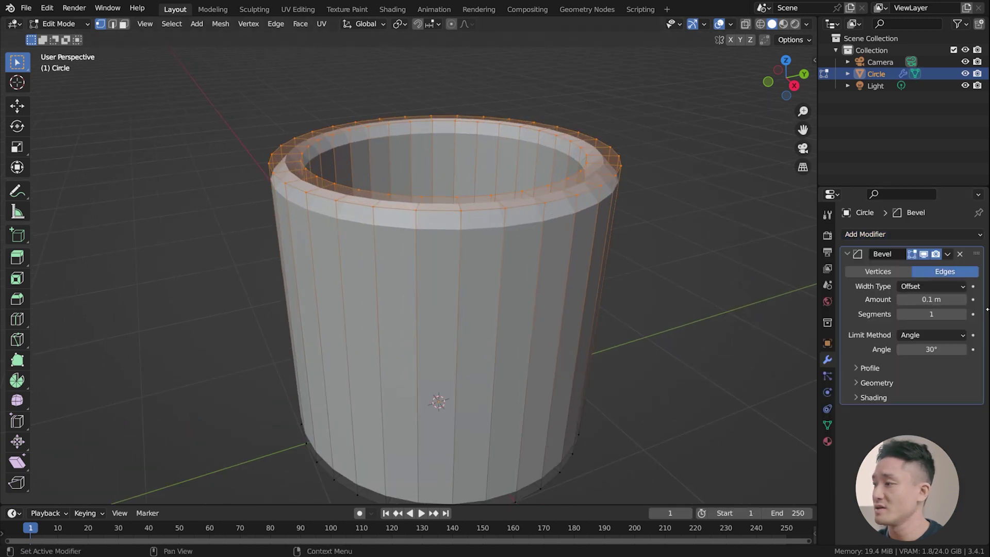
left_click(962, 315)
left_click(961, 314)
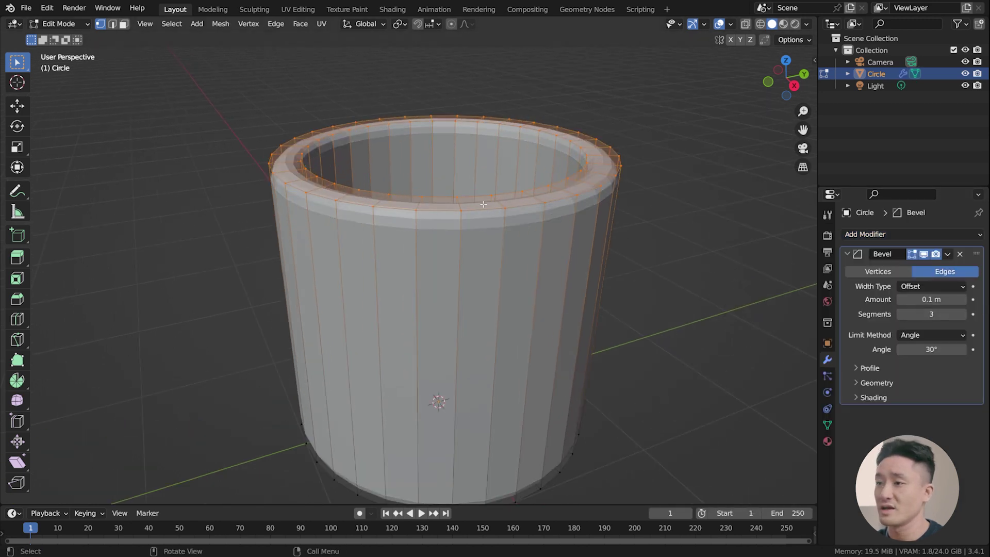
left_click(962, 314)
left_click(963, 315)
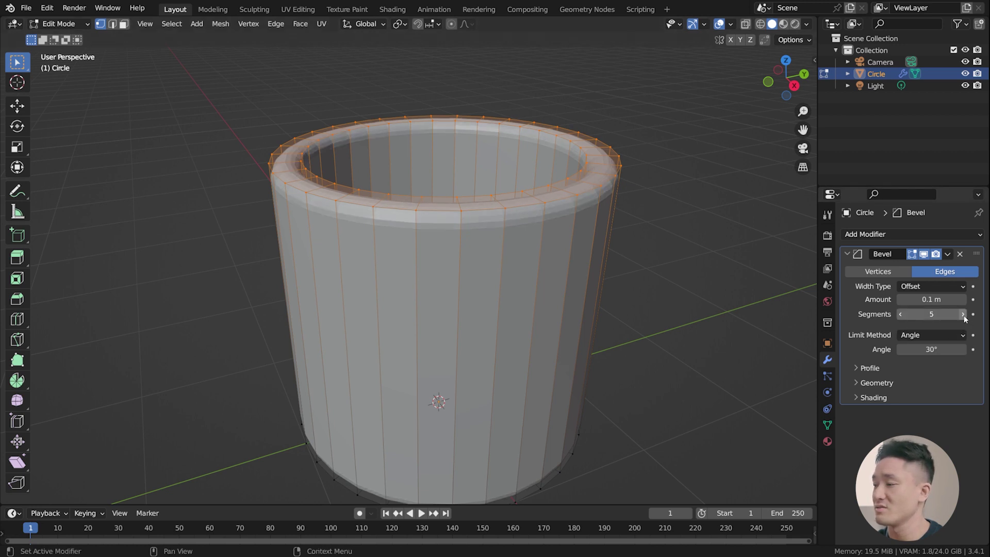
- Return to Object Mode and apply Shade Smooth to the mug body
key("Tab")
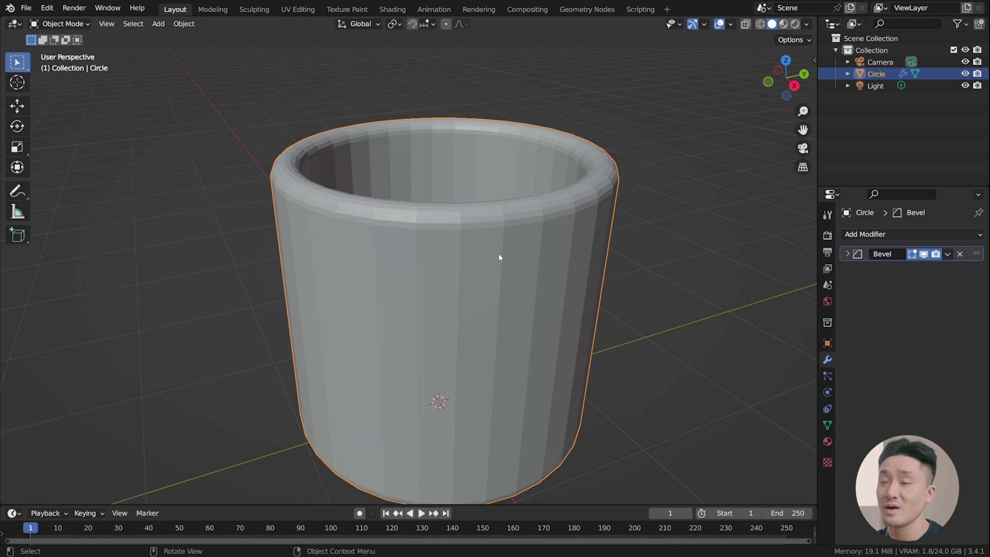
right_click(508, 240)
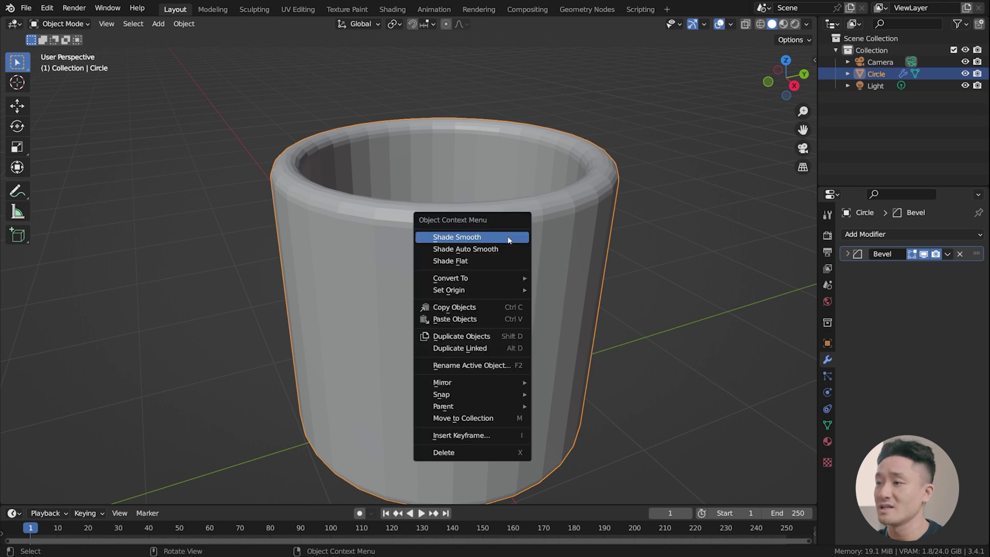
left_click(495, 240)
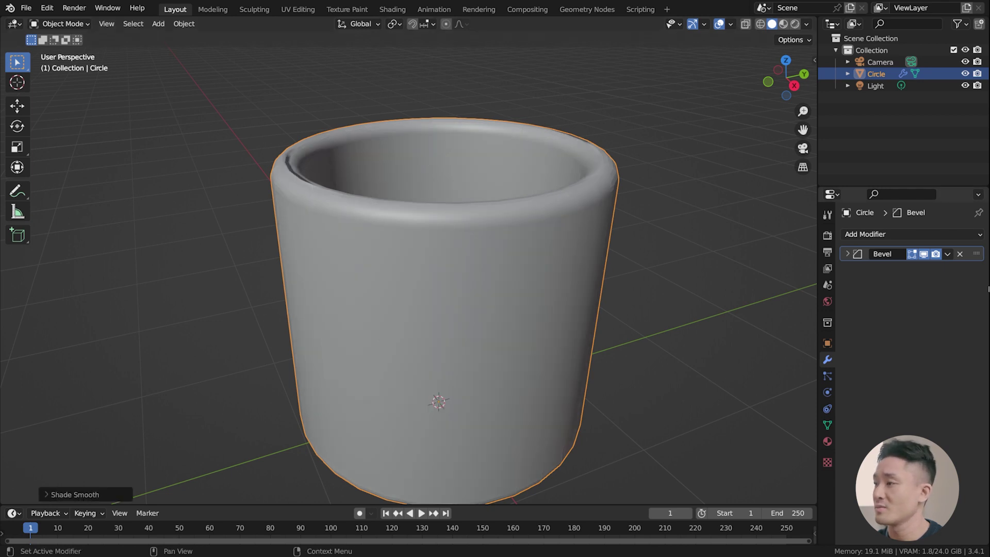
- Add a Subdivision Surface modifier to the mug body and set its viewport levels to 2
left_click(923, 236)
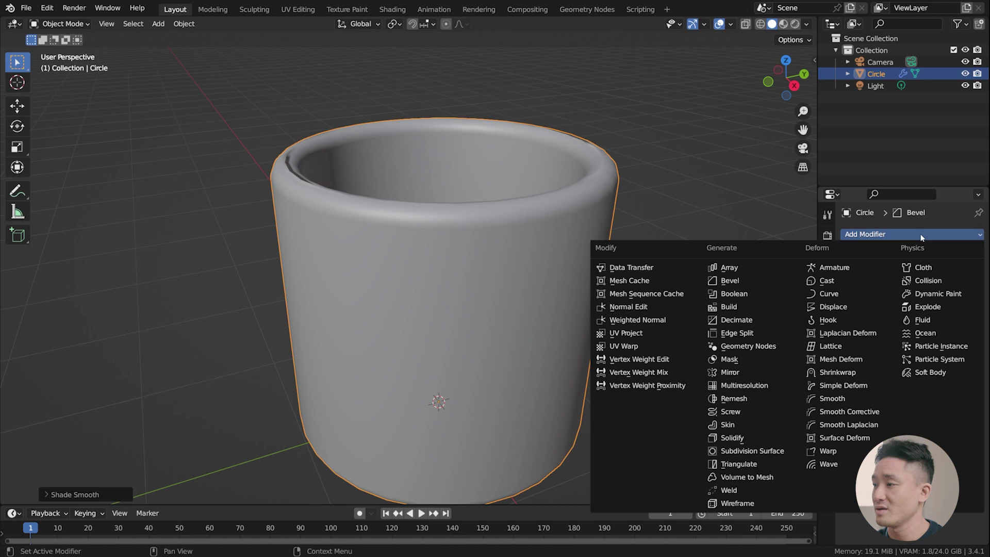
left_click(774, 451)
middle_click_drag(660, 277, 630, 216)
scroll(580, 265, "down", 3)
middle_click_drag(487, 217, 503, 215)
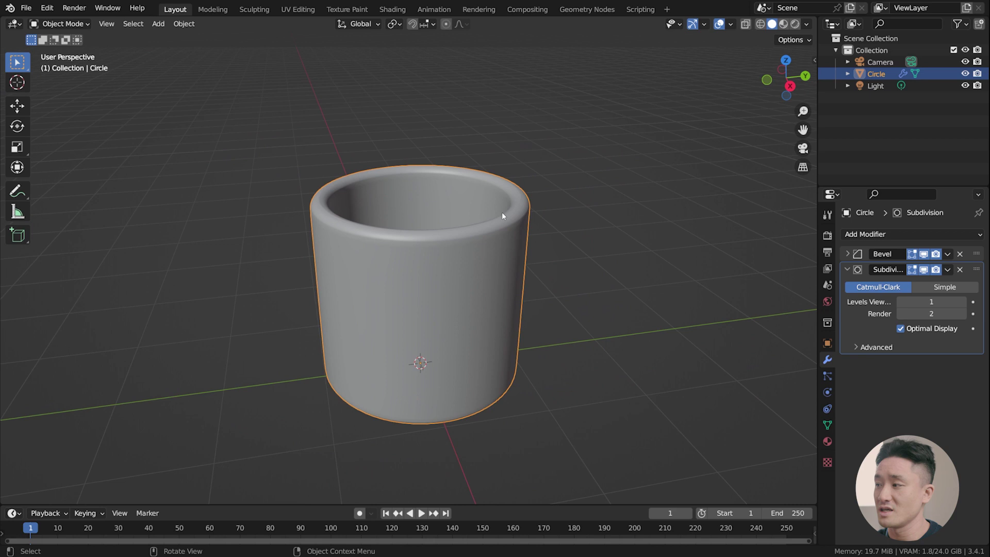
left_click(963, 303)
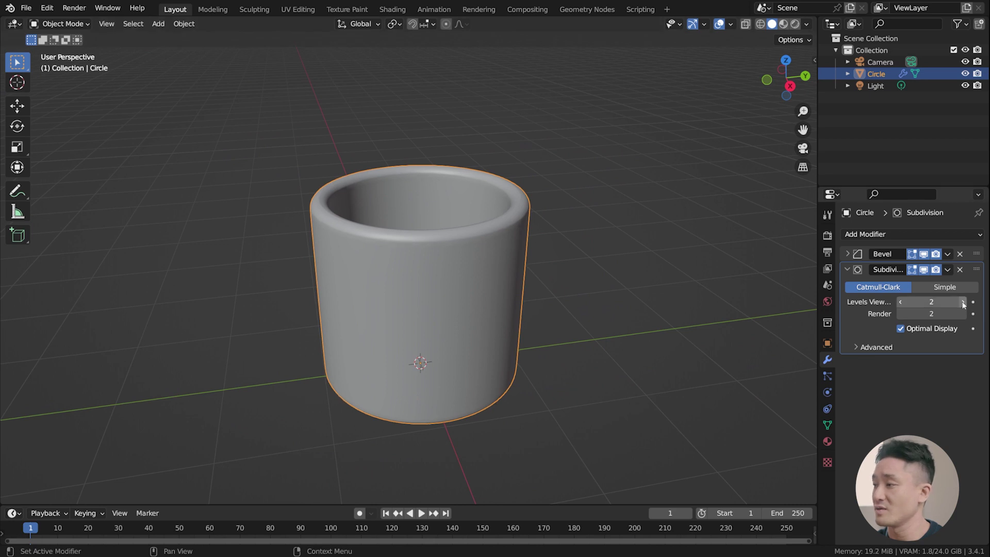
- In Edit Mode, select only the inner bottom edge loop of the mug and fill it with a face to close the base
middle_click_drag(511, 267, 457, 332)
key("Tab")
scroll(453, 303, "up", 2)
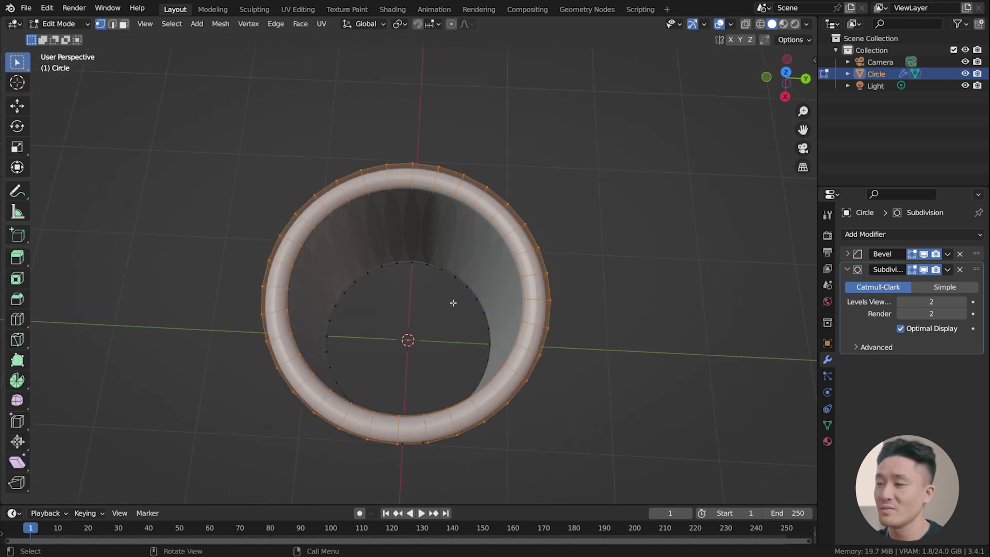
key("alt+a")
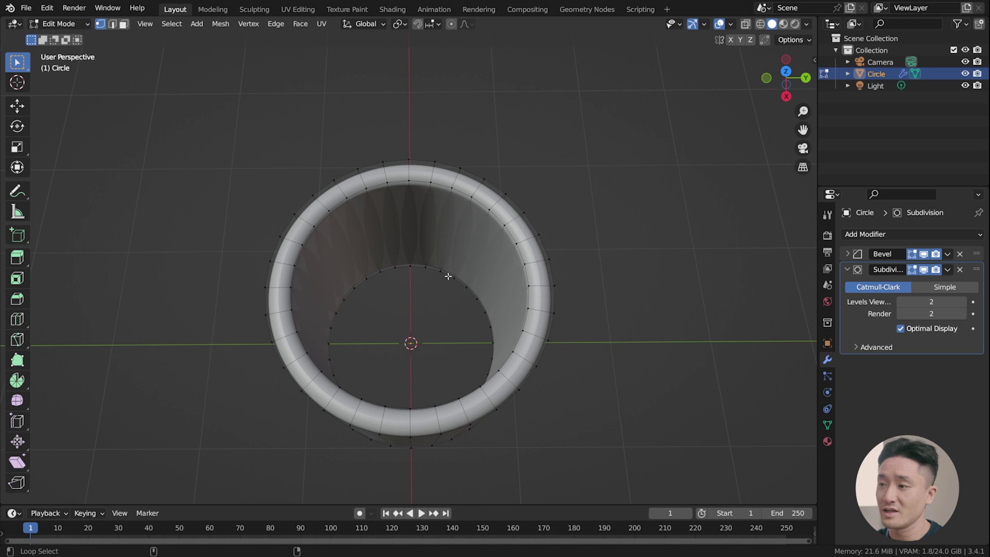
left_click(449, 276, "alt")
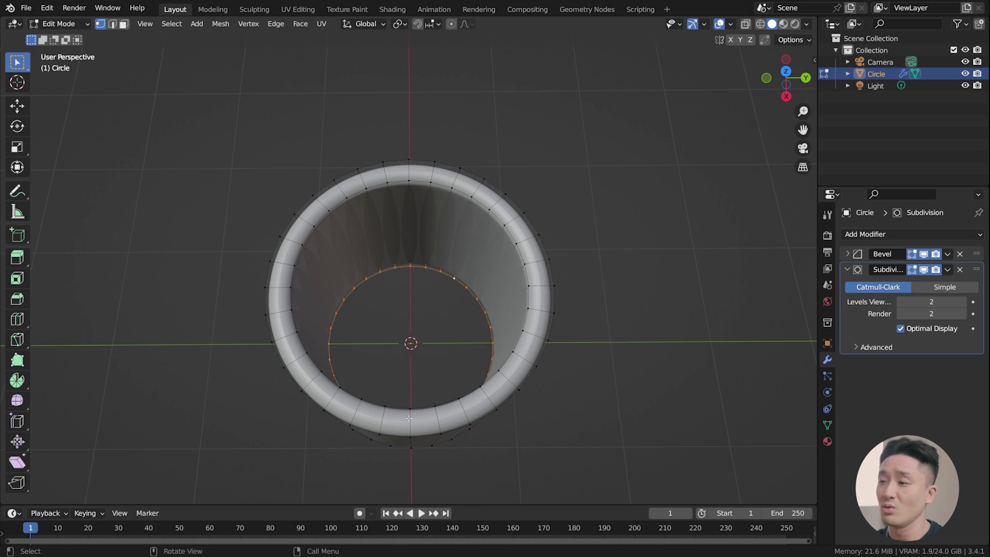
middle_click_drag(464, 302, 459, 315)
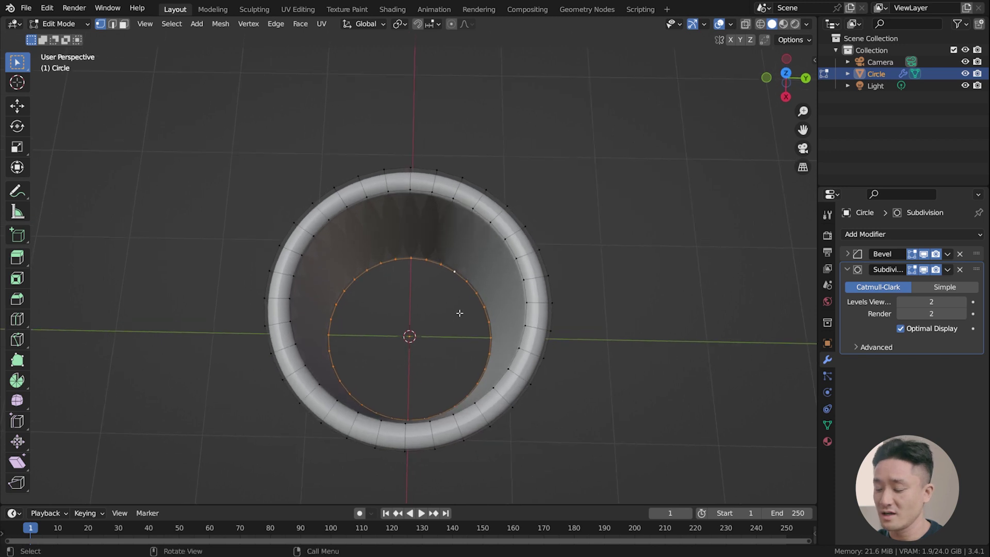
key("f")
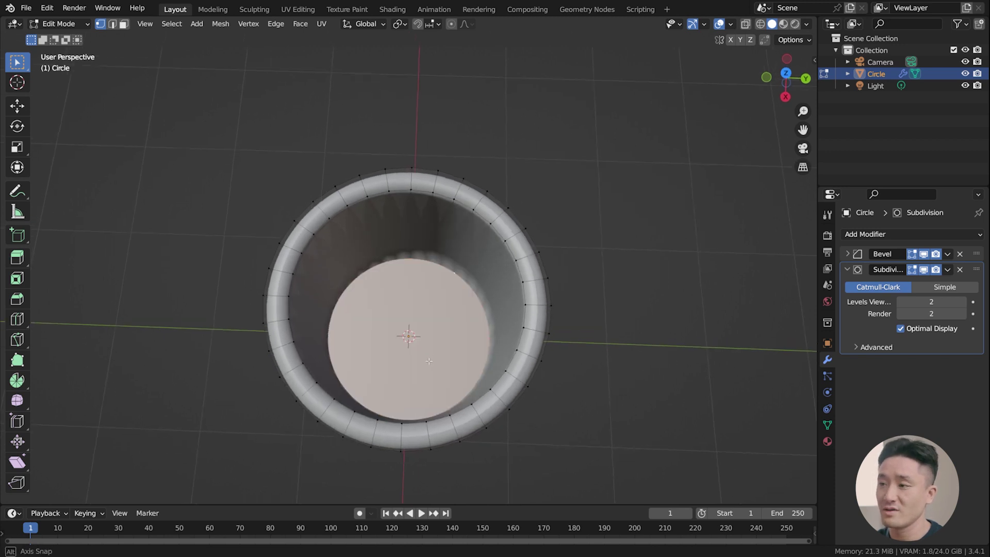
mouse_move(460, 313)
middle_mouse_down()
mouse_move(443, 258)
mouse_move(441, 278)
mouse_move(465, 317)
mouse_move(470, 276)
middle_mouse_up()
scroll(478, 292, "down", 2)
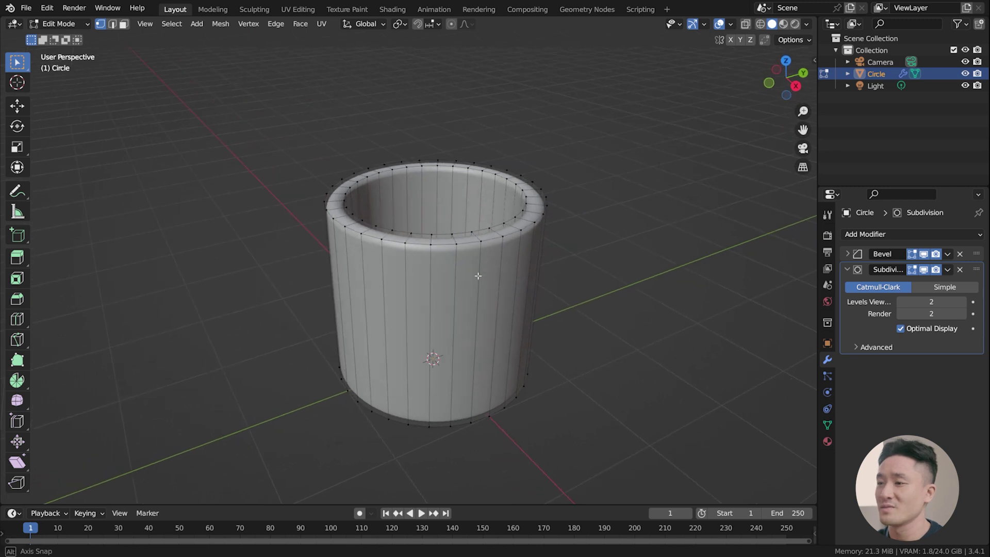
- Return to Object Mode and add a second mesh circle at the mug's base
left_click(794, 24)
key("Tab")
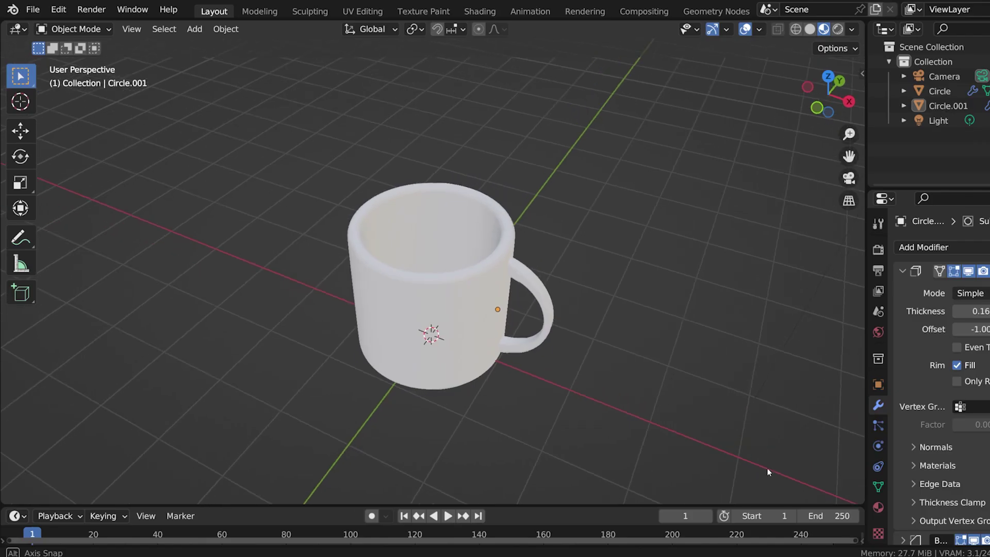
middle_click_drag(766, 469, 635, 457)
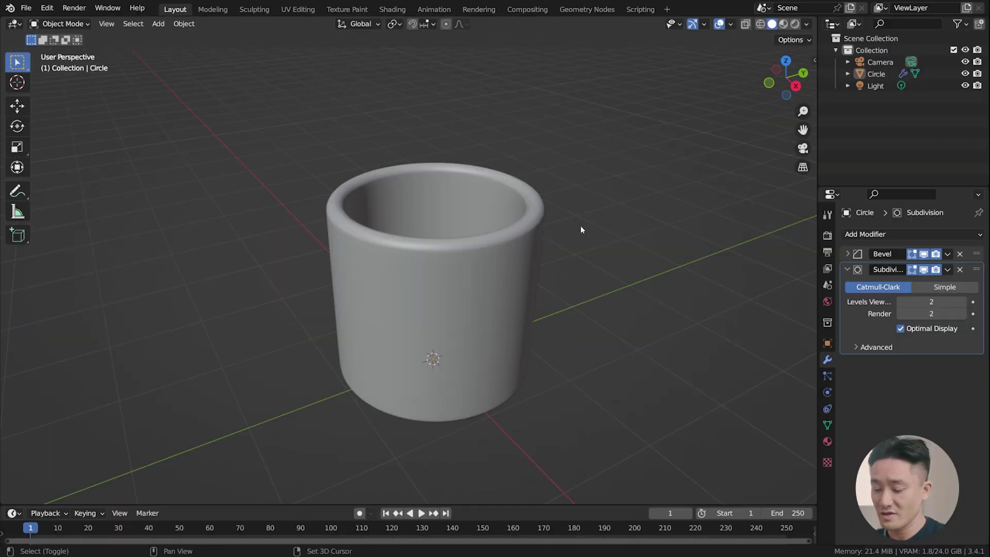
key("shift+a")
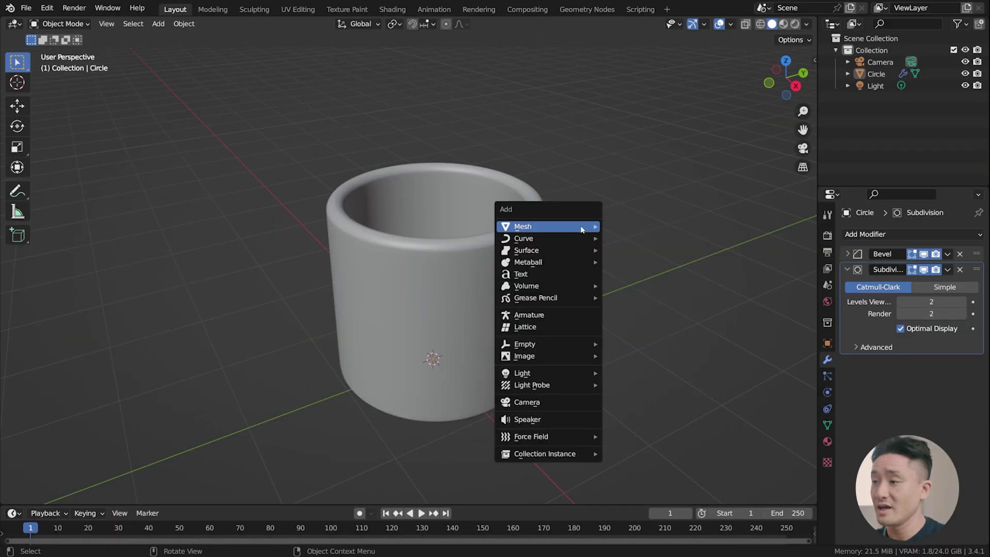
mouse_move(581, 229)
left_click(634, 250)
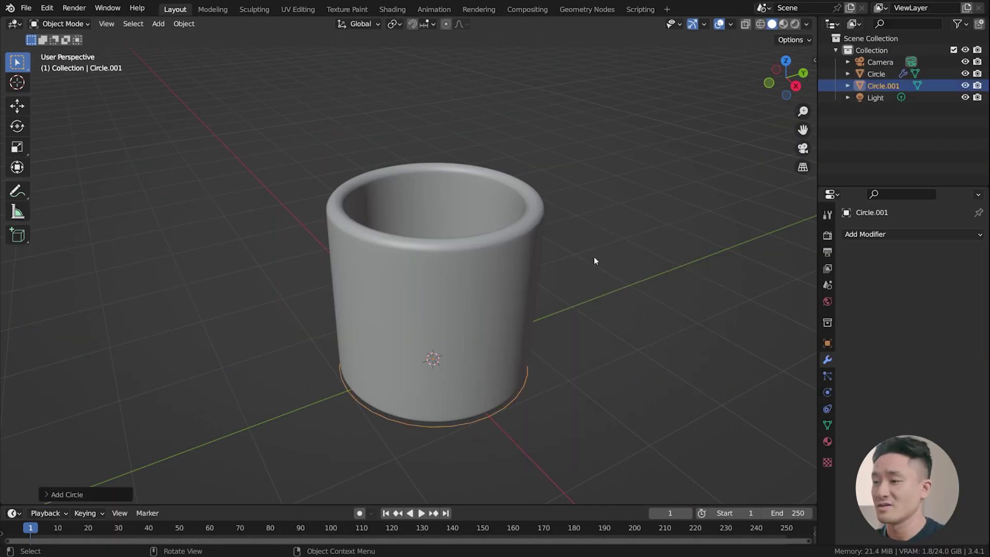
- From the front view, rotate the new circle 90° so it stands upright
scroll(592, 263, "down", 2)
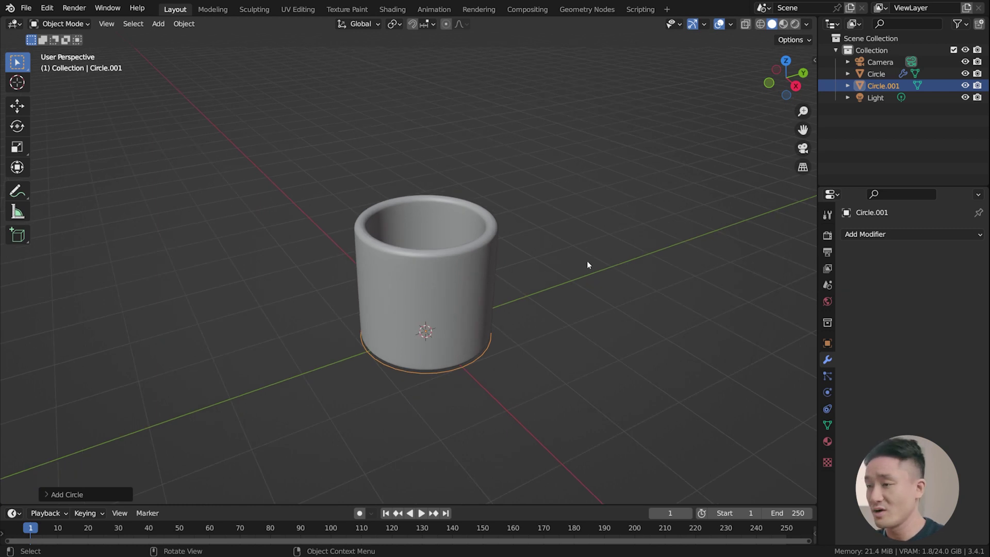
key("KP_1")
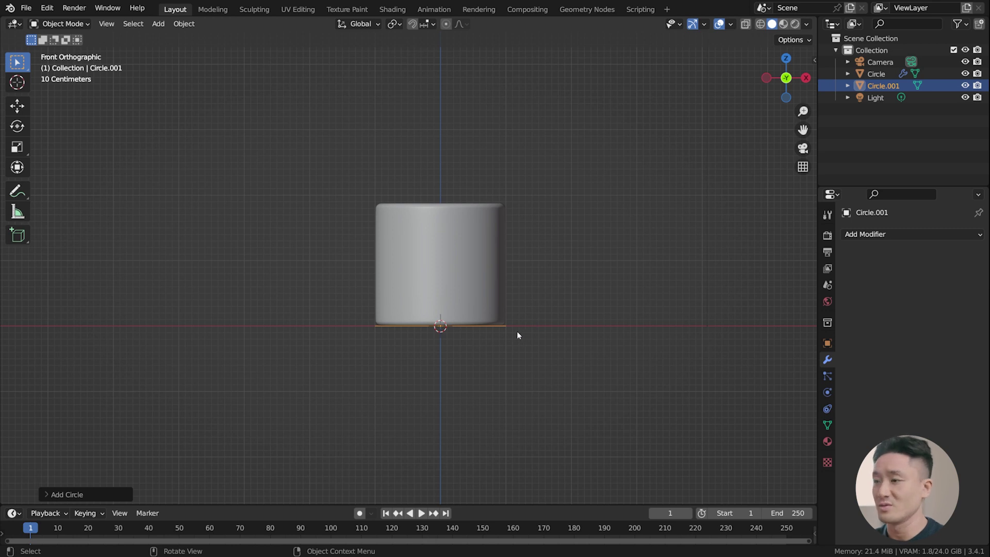
scroll(518, 336, "up", 2)
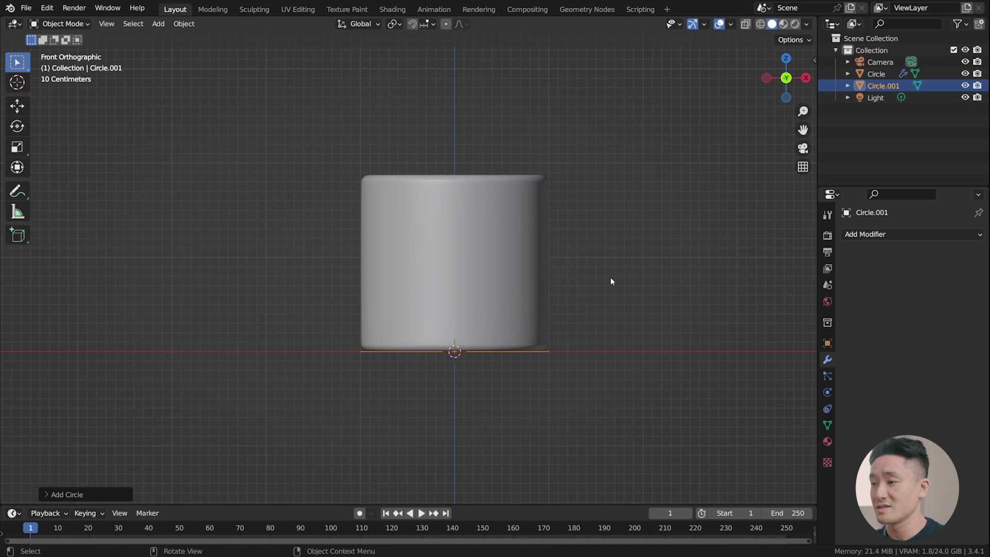
key("r")
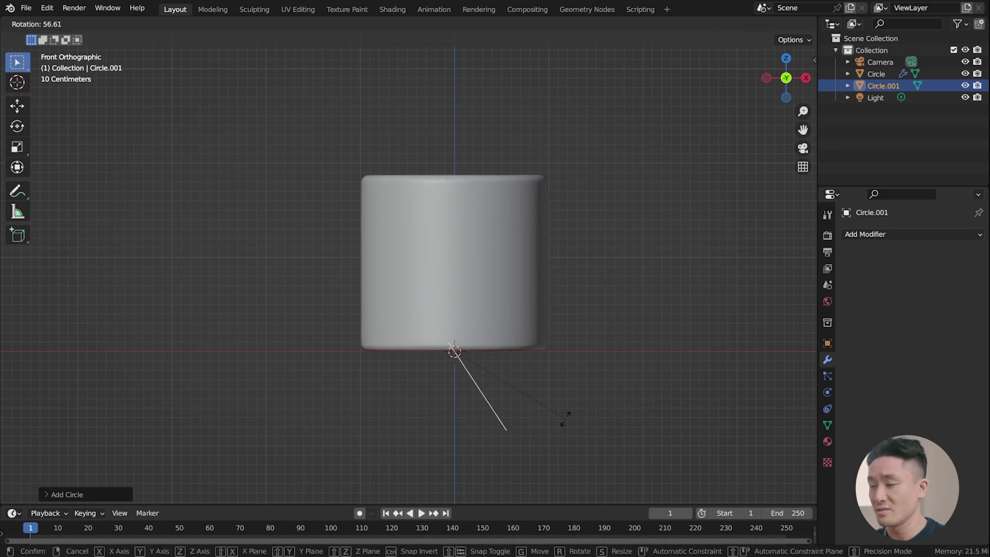
type("90")
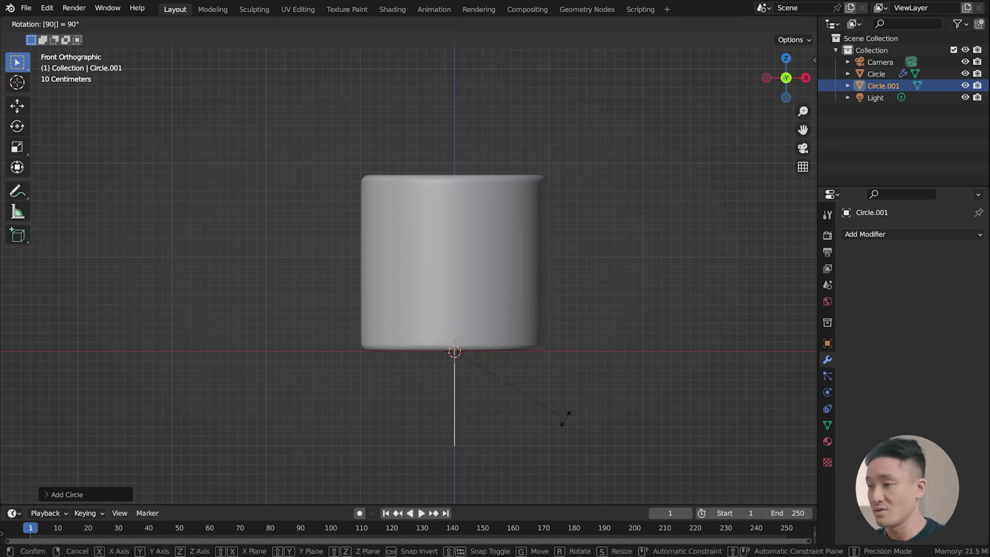
key("Return")
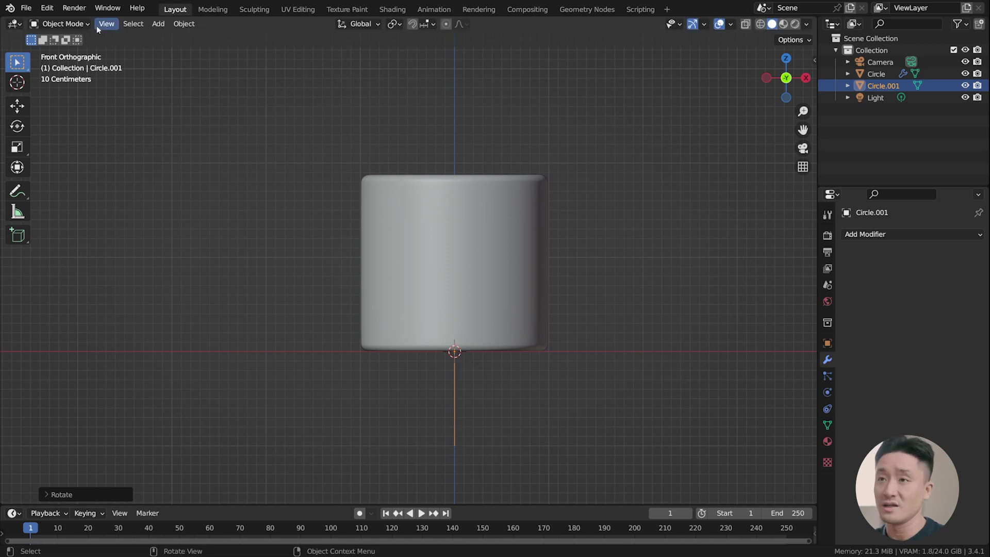
- Move the upright circle beside the mug body at mid-height and rotate it 90° about the global Z axis
key("g")
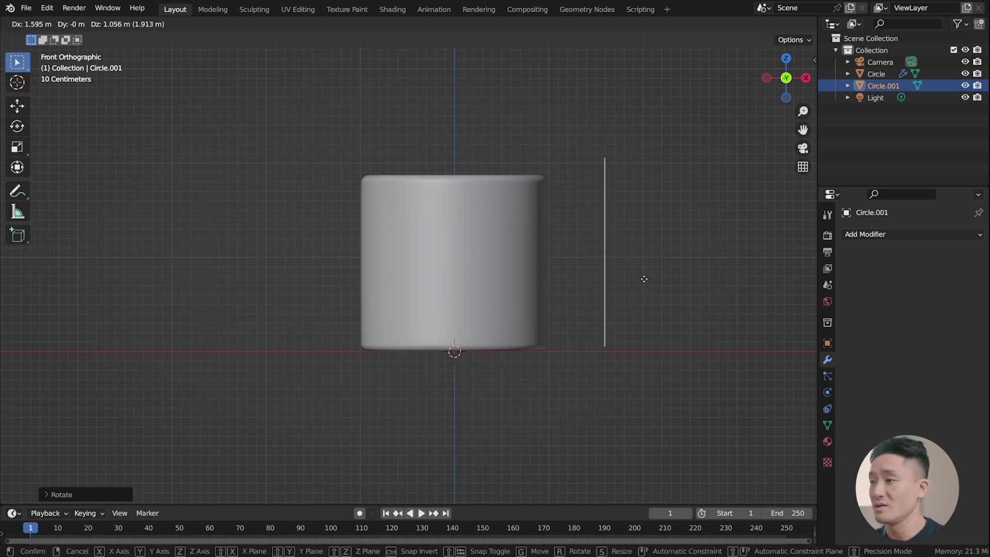
left_click(643, 289)
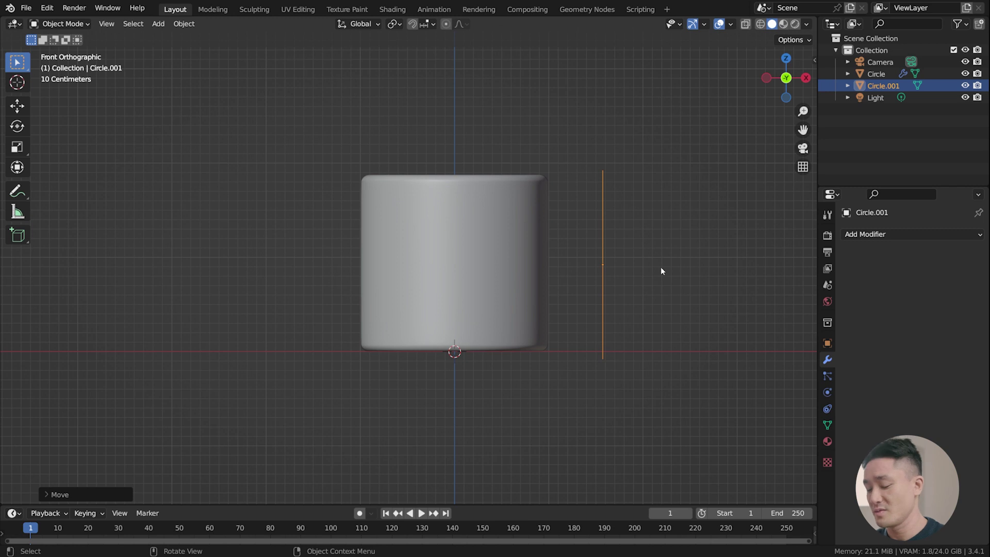
key("r")
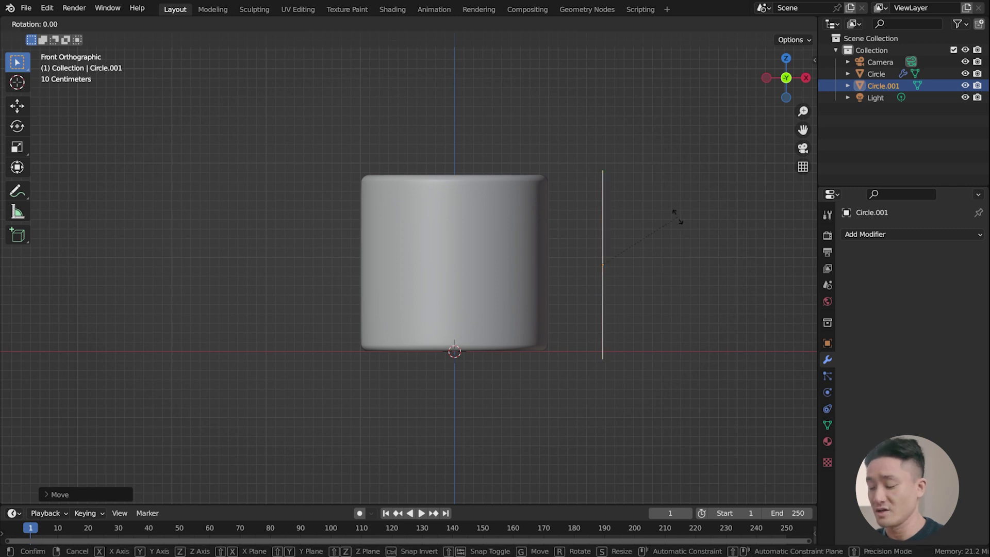
key("y")
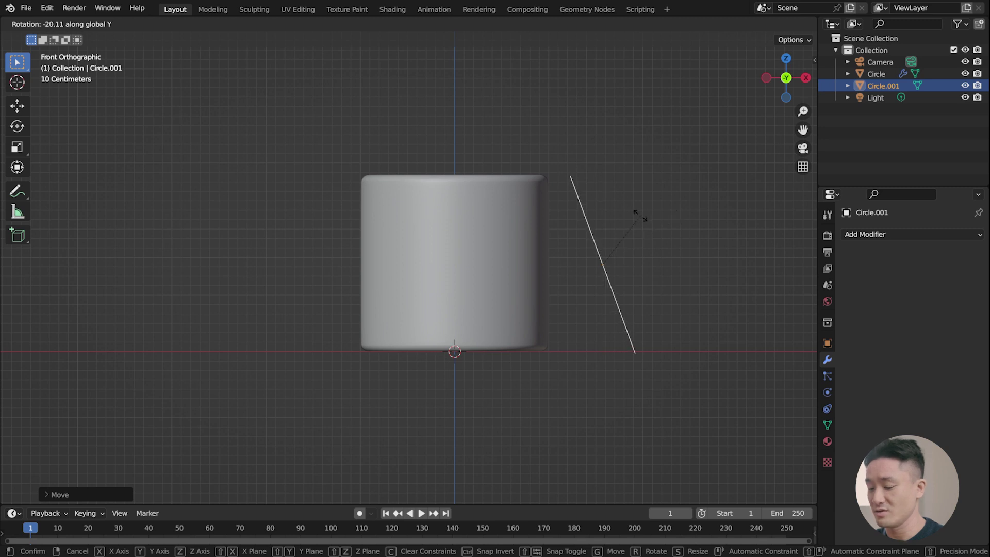
key("z")
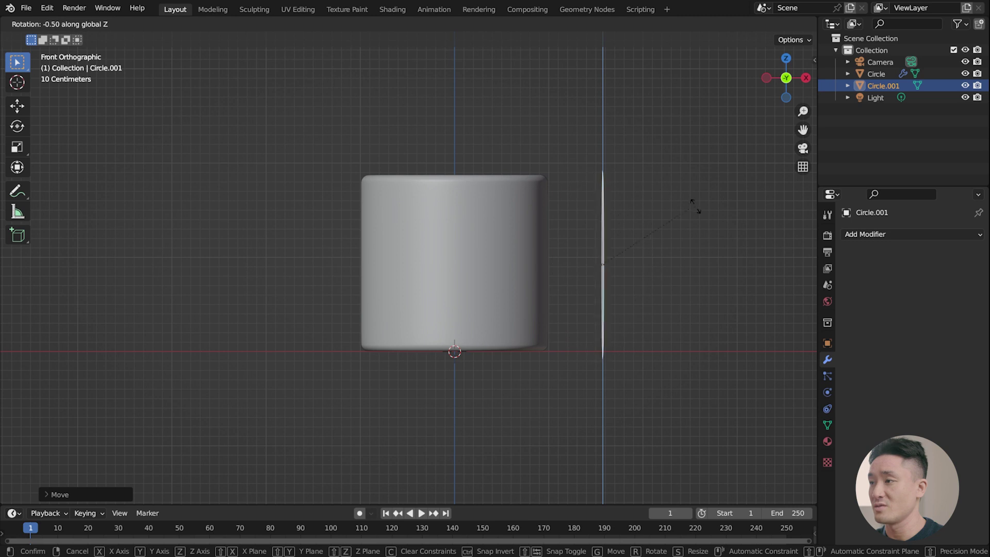
type("90")
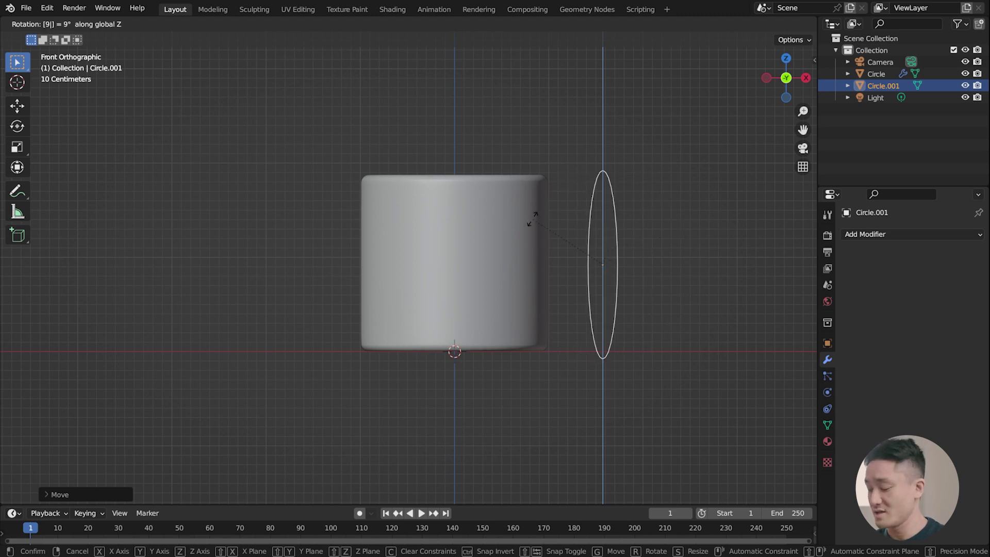
key("Return")
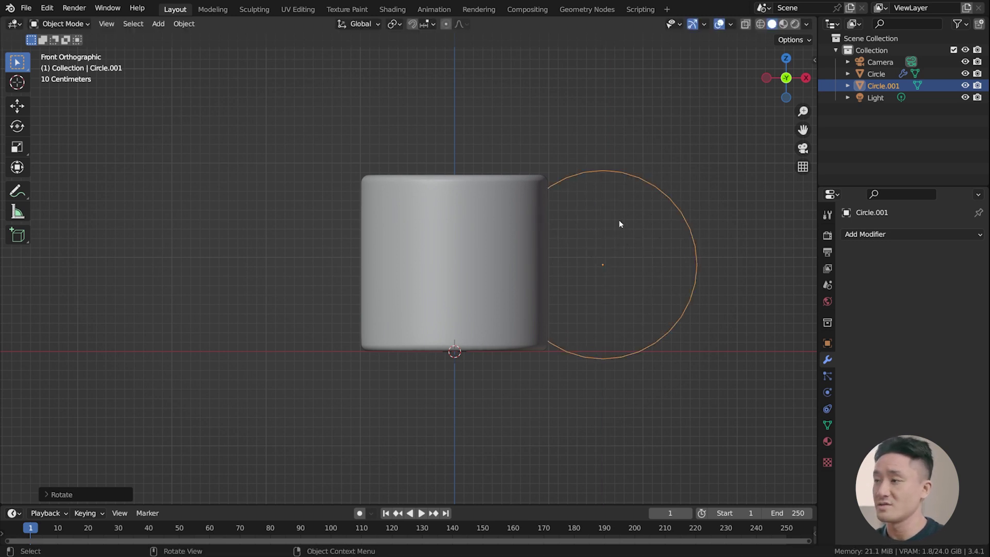
- In Edit Mode, scale the handle circle down to slightly over half its size so it fits within the mug's height
middle_click_drag(618, 220, 501, 250, "shift")
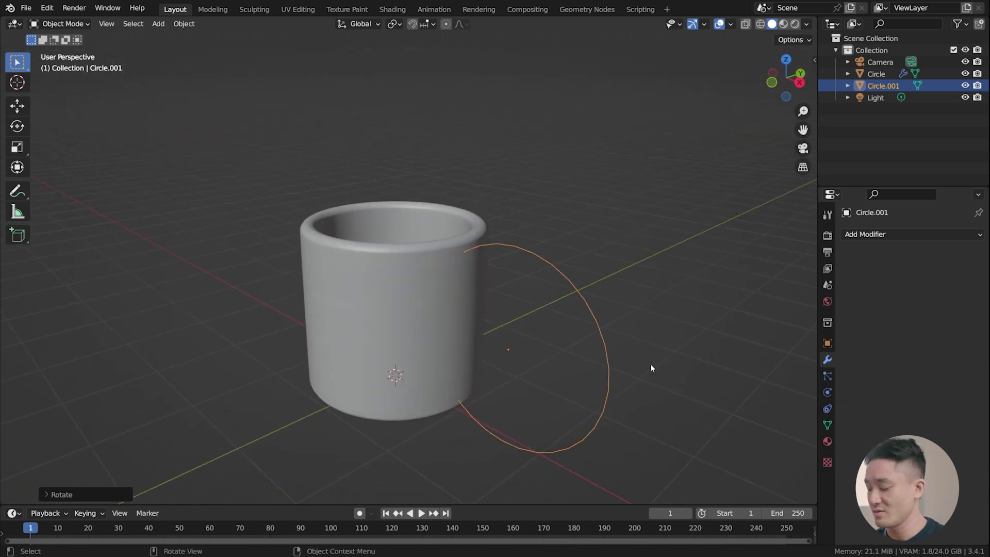
key("KP_1")
middle_click_drag(694, 271, 597, 287, "shift")
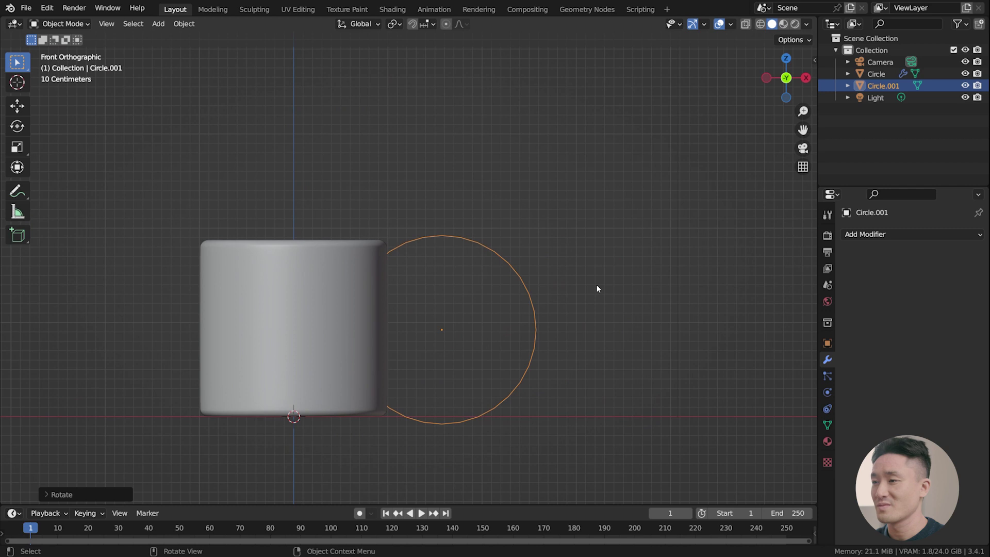
key("Tab")
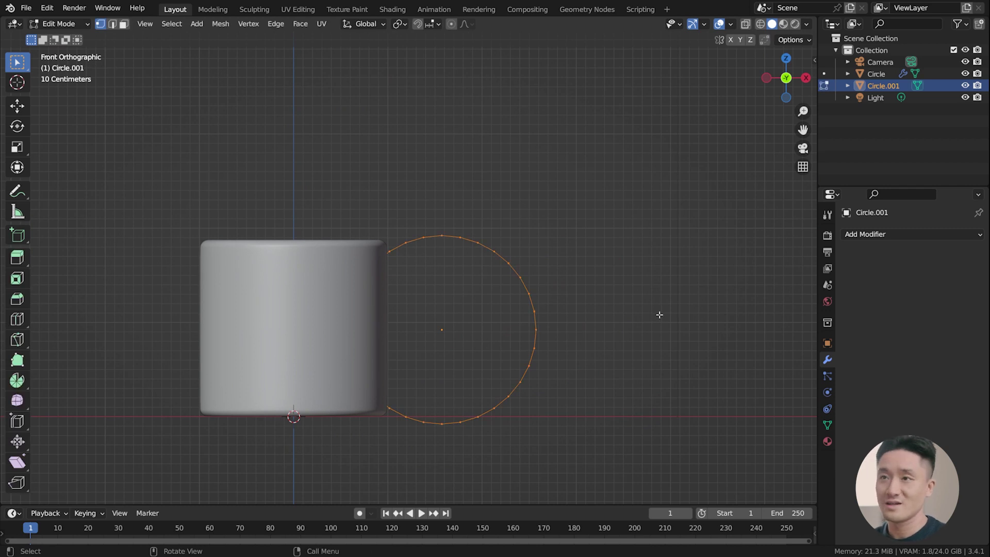
key("s")
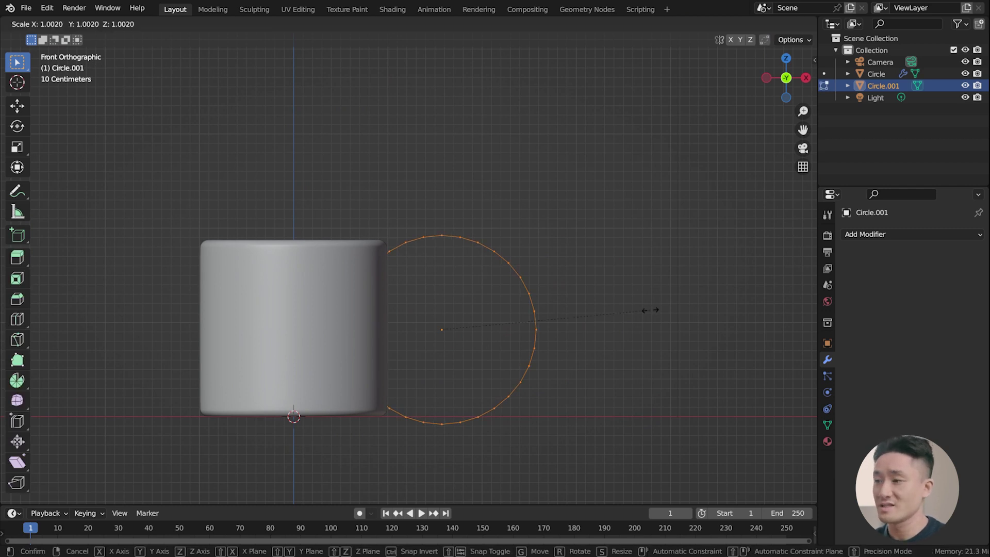
left_click(566, 317)
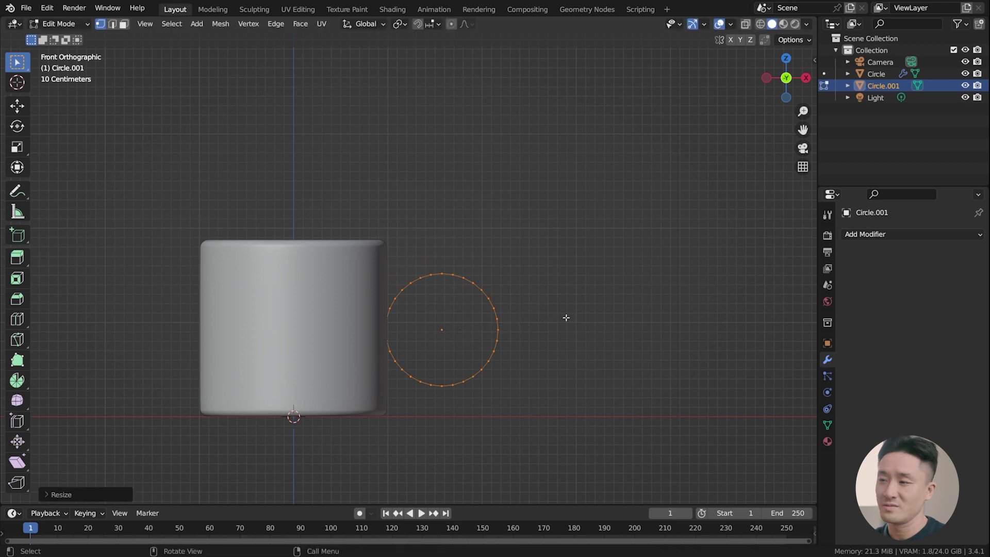
- Delete the vertices of the circle's half nearest the mug, checking with X-ray, and return to Object Mode with X-ray off
scroll(592, 309, "up", 2)
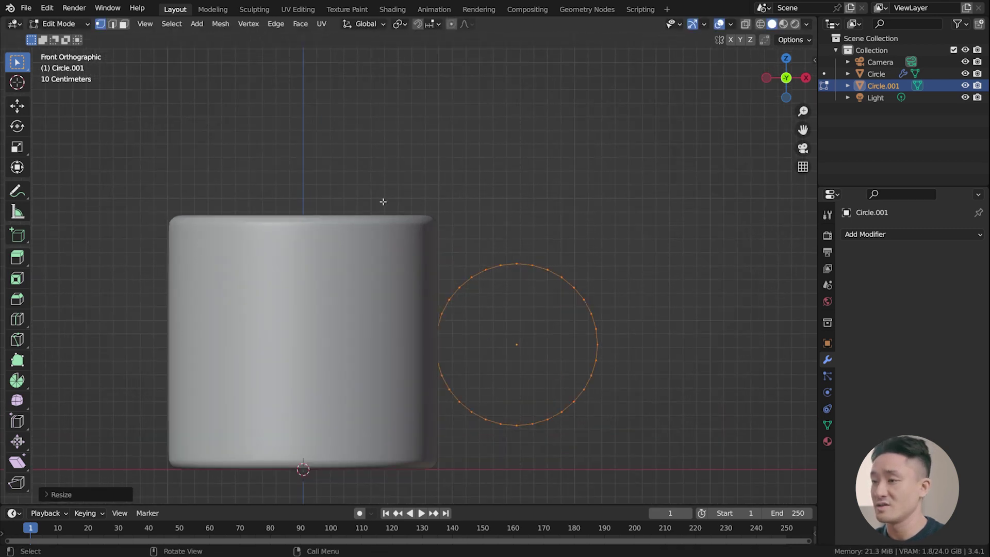
left_click_drag(383, 202, 508, 456)
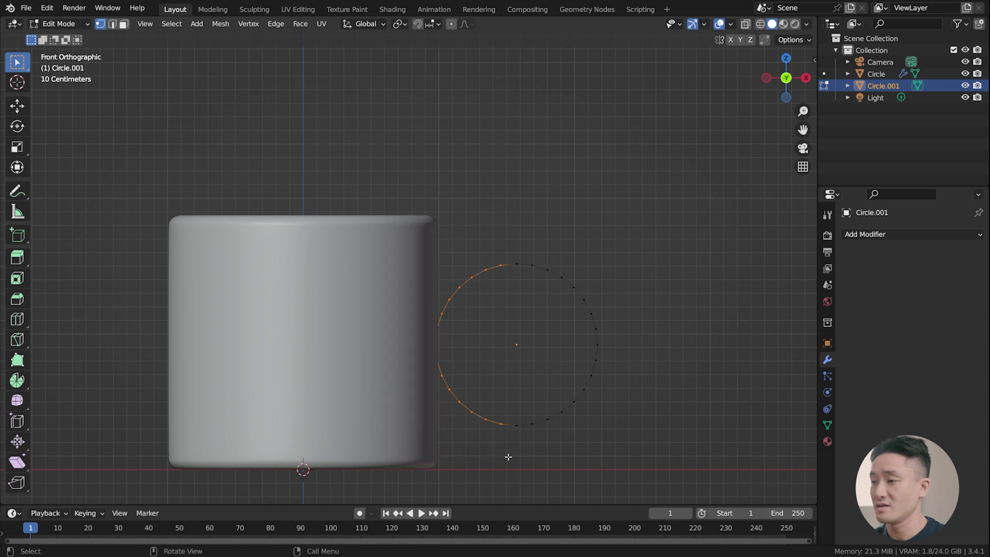
left_click(746, 25)
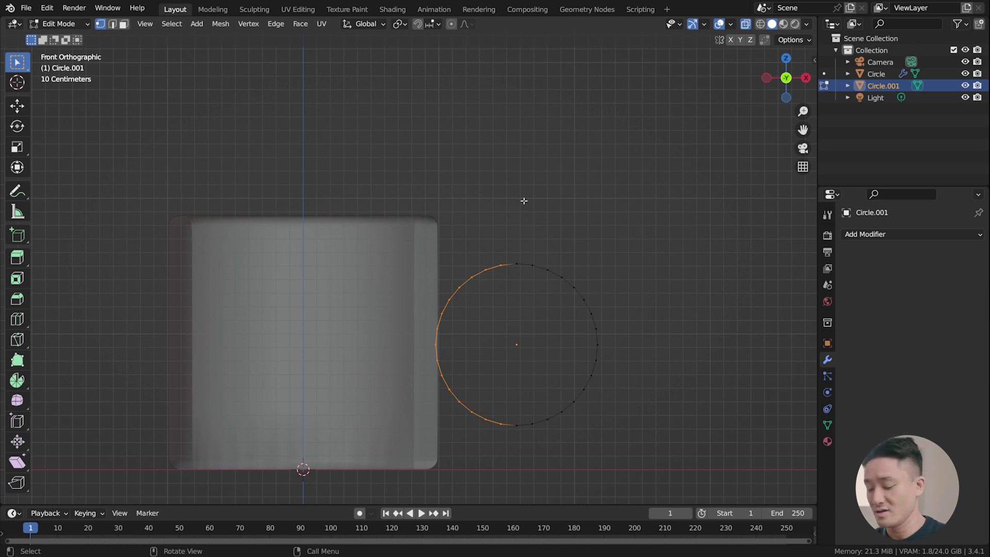
key("x")
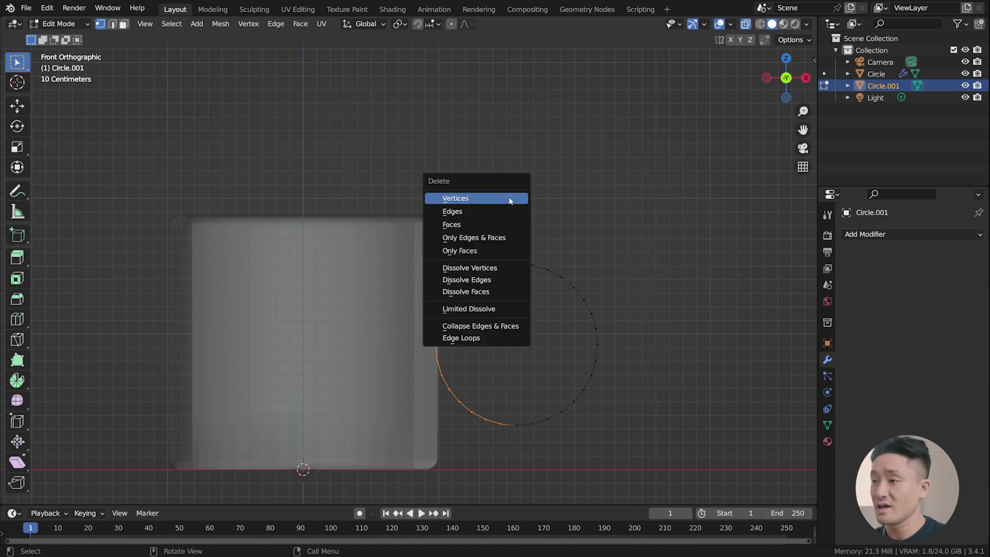
left_click(511, 201)
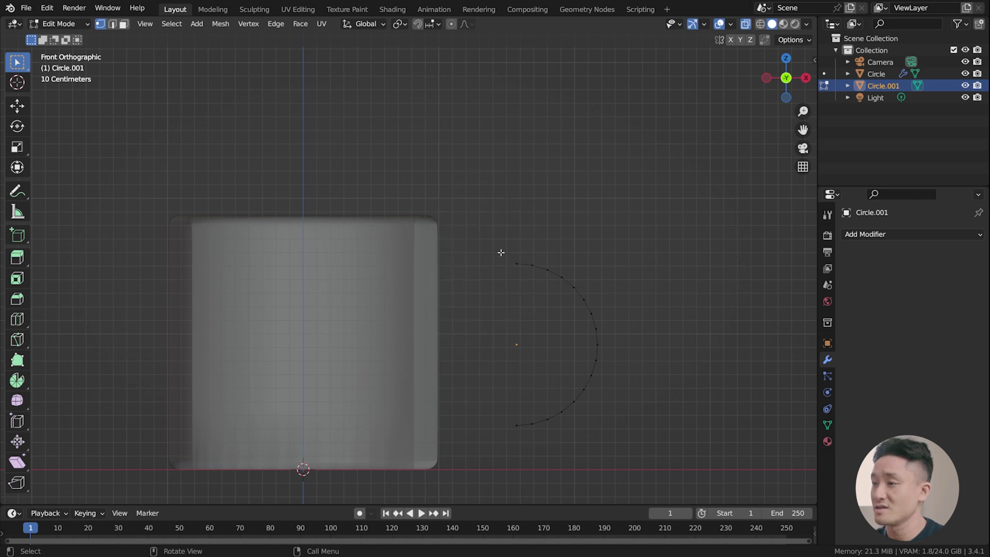
key("Tab")
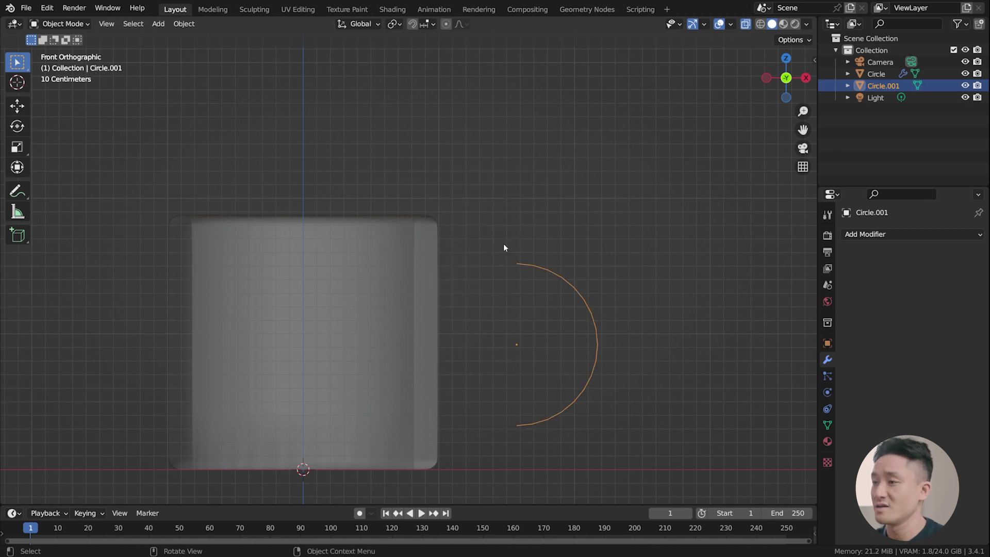
left_click(746, 24)
- In Edit Mode, extrude the entire half-circle arc in place and scale the new edges inward to form a flat handle band
middle_click_drag(537, 247, 488, 252)
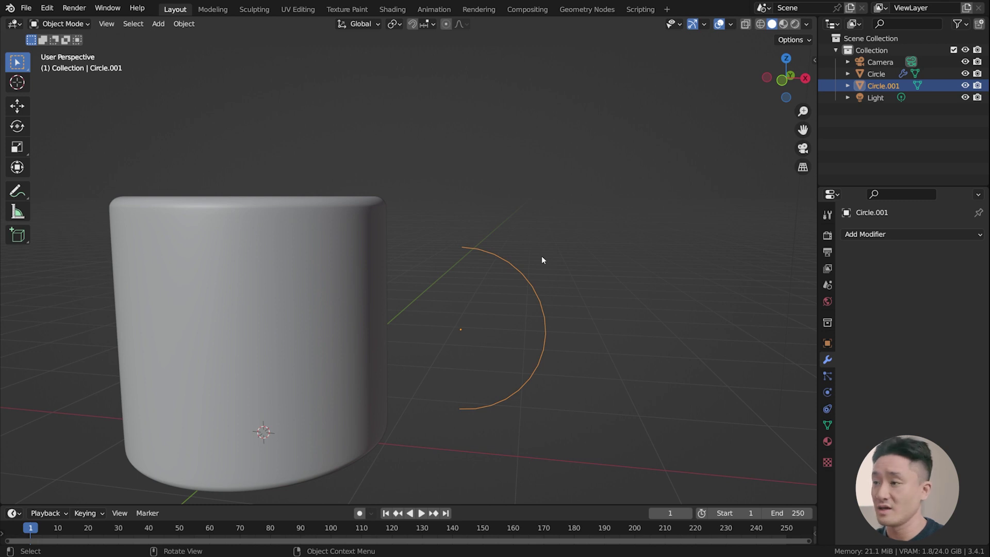
key("KP_1")
scroll(568, 272, "up", 2)
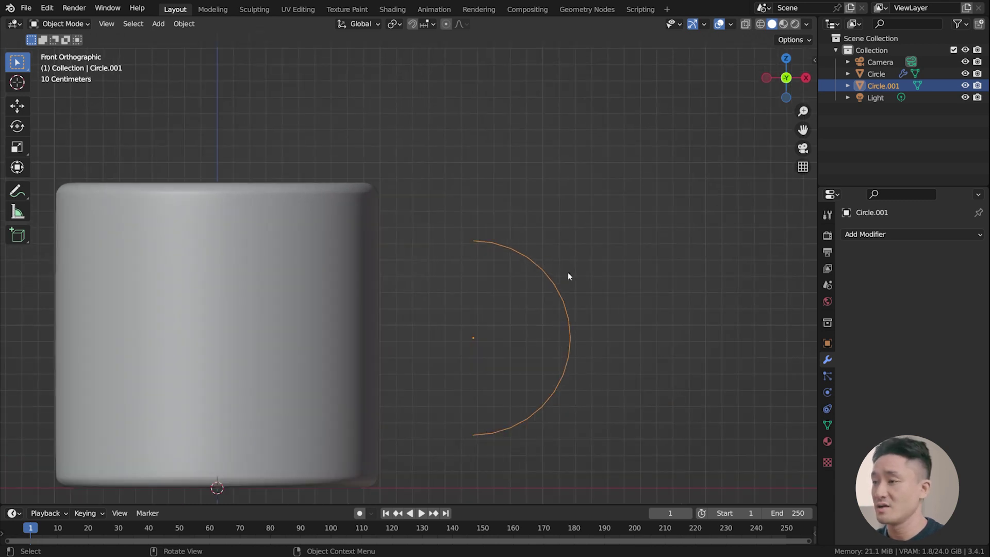
key("Tab")
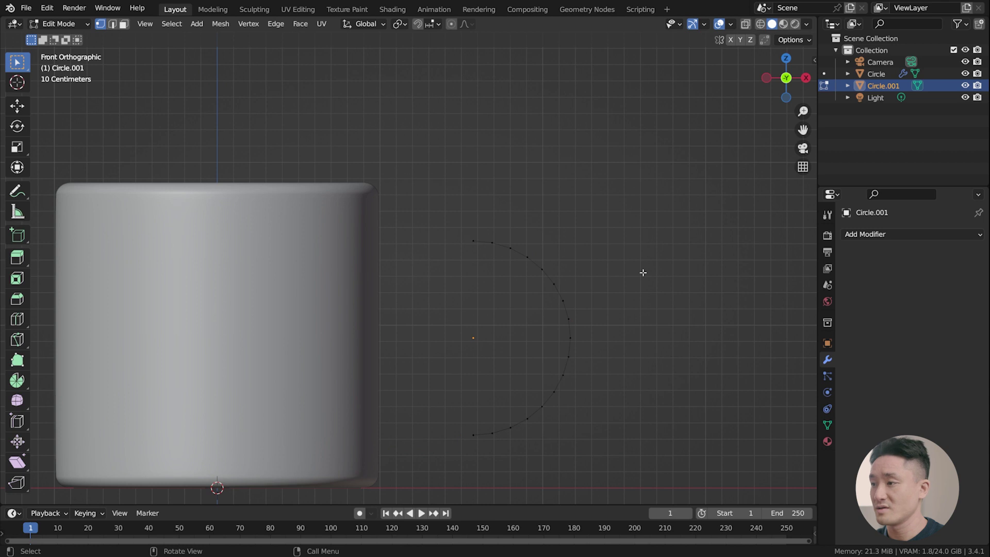
key("a")
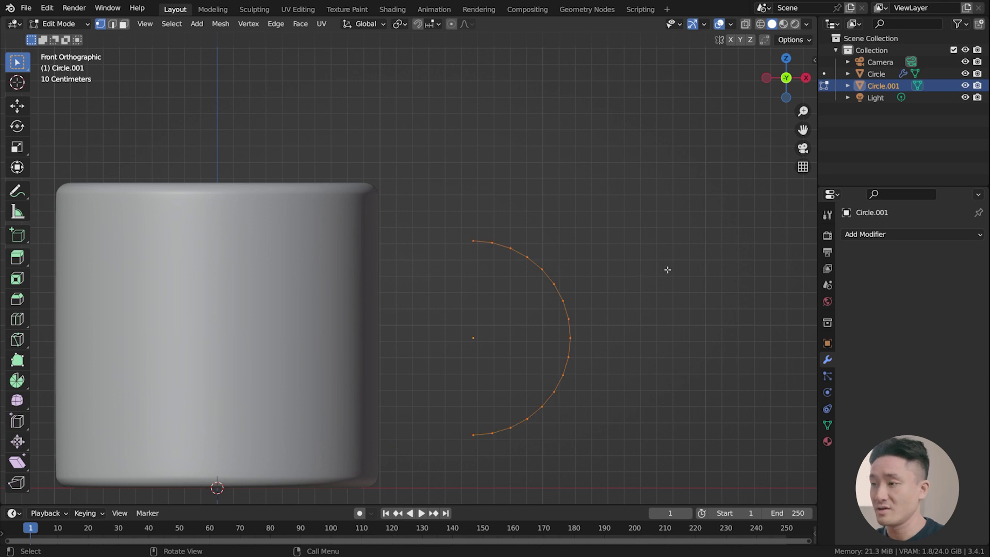
key("g")
right_click(668, 269)
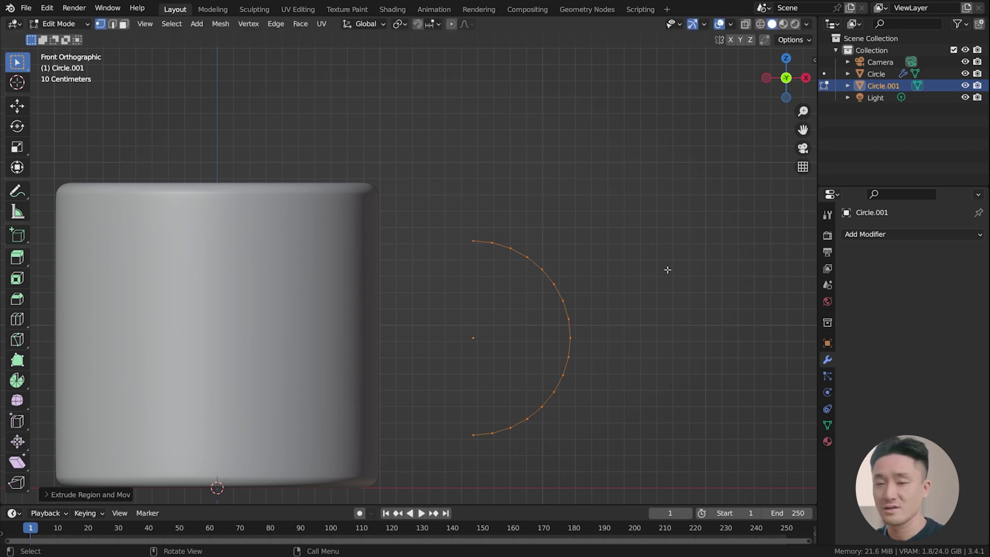
key("s")
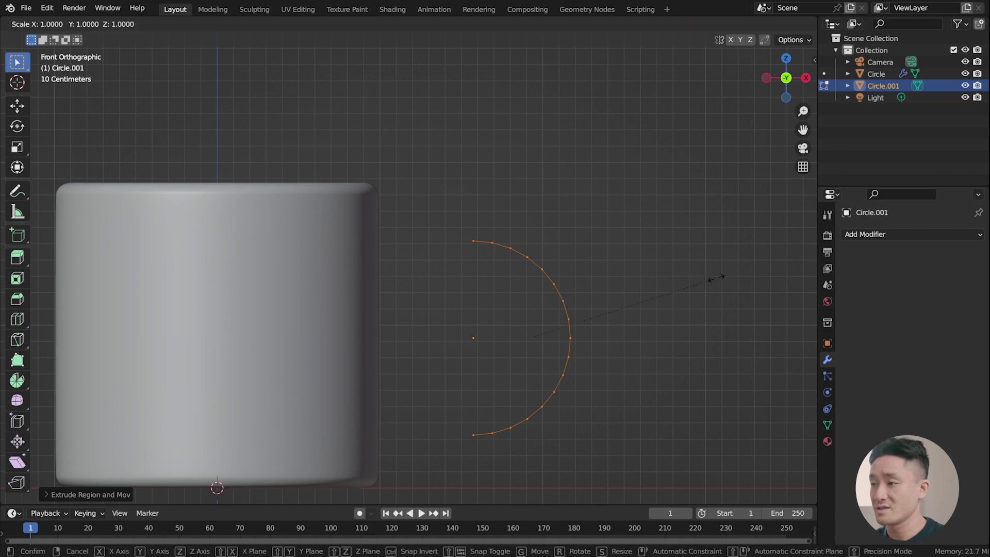
left_click(662, 289)
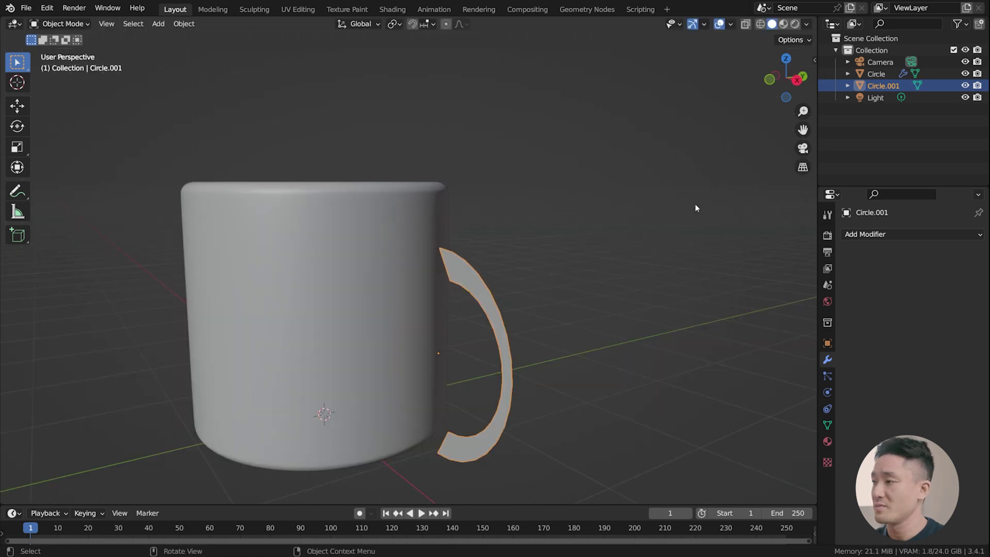
- Add a Solidify modifier to the handle and set its thickness to 0.06 m
left_click(695, 203)
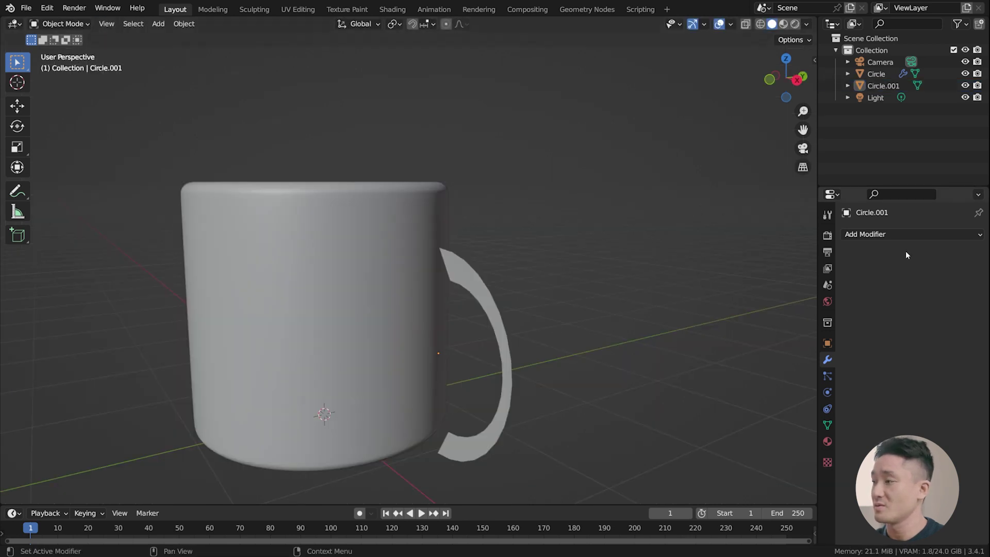
left_click(886, 237)
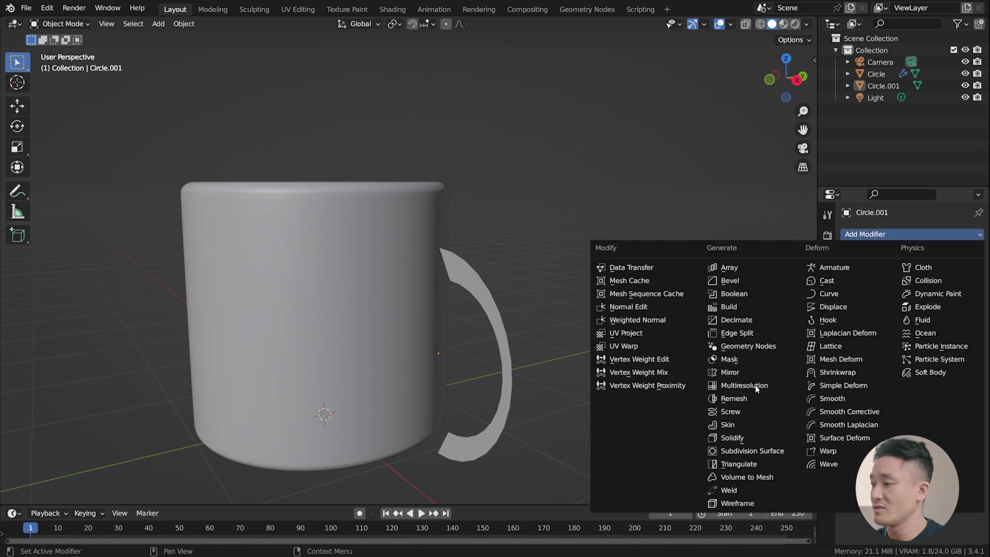
left_click(735, 438)
middle_click_drag(654, 327, 626, 334)
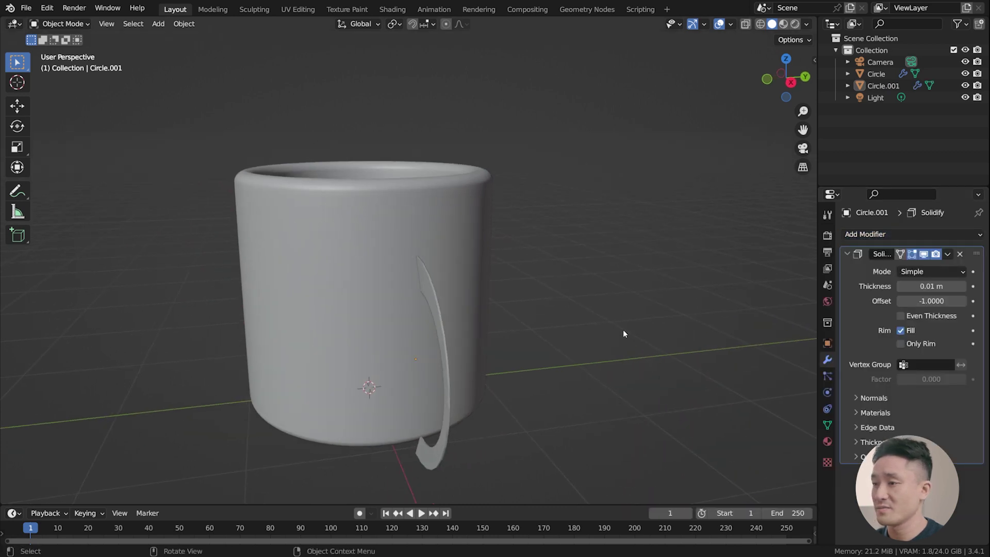
left_click(962, 286)
left_click(962, 287)
left_click(962, 287)
left_click(962, 287)
left_click(963, 287)
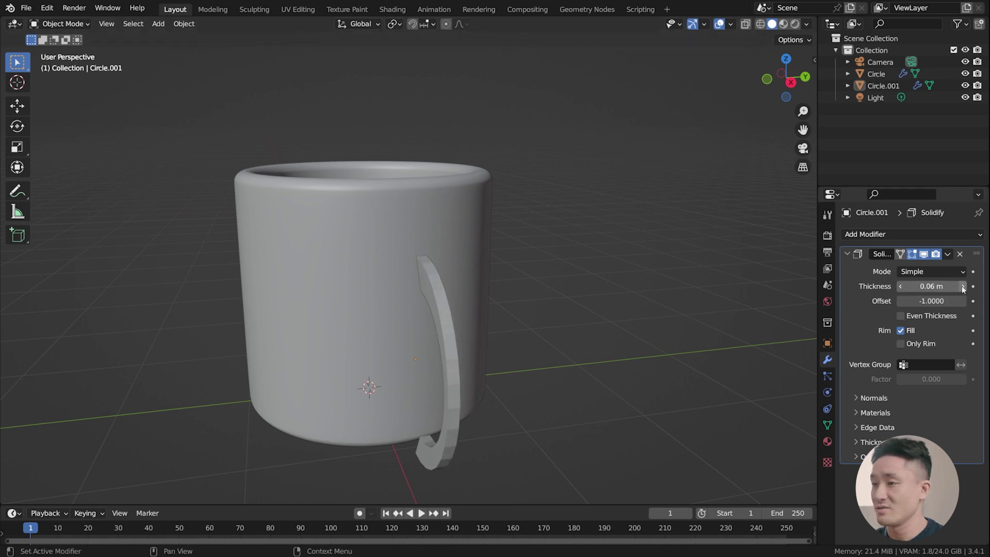
- Increase the handle's Solidify thickness to 0.1 m
left_click(963, 287)
left_click(962, 286)
left_click(963, 287)
mouse_move(578, 284)
middle_mouse_down()
mouse_move(502, 295)
mouse_move(586, 277)
middle_mouse_up()
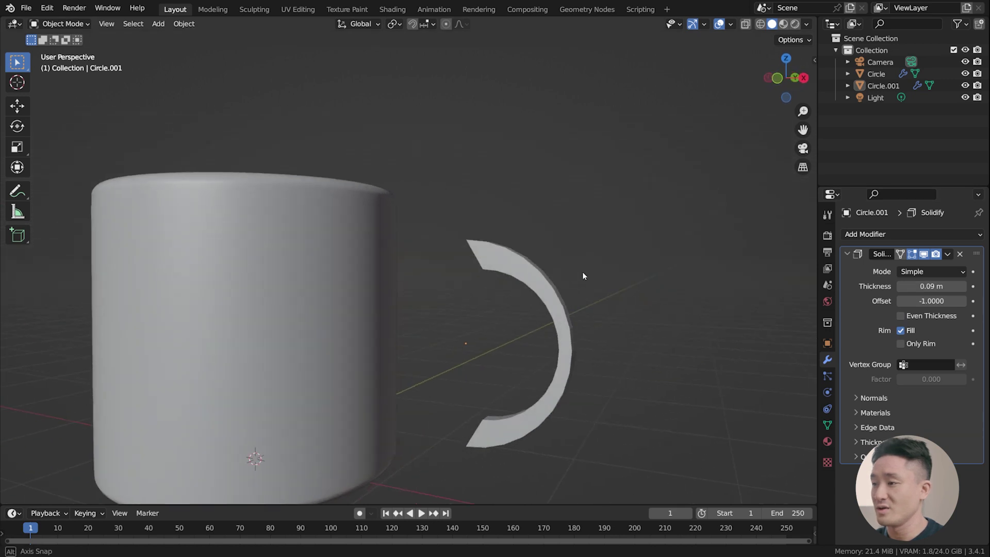
left_click(963, 286)
- Add a Bevel modifier to the handle with 3 segments to round its edges
left_click(874, 235)
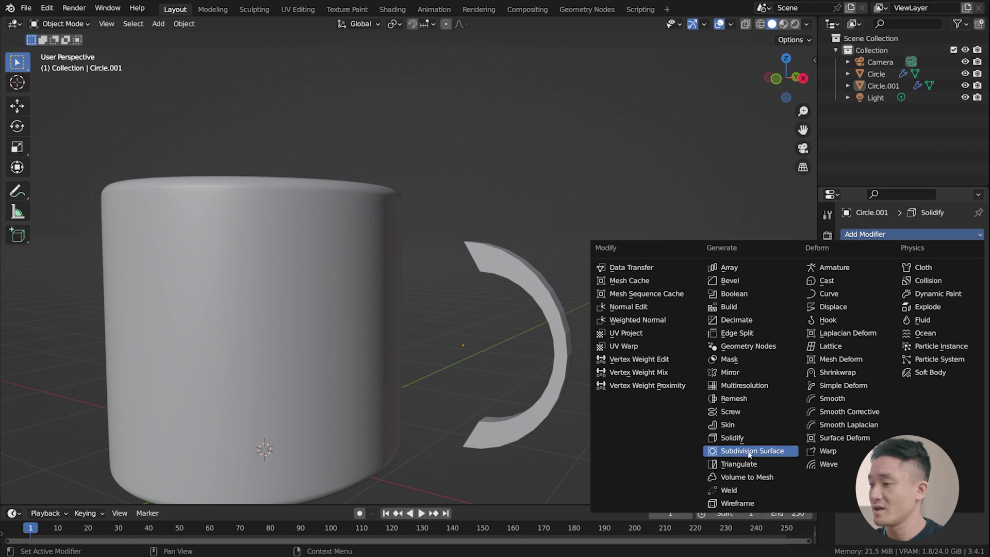
left_click(737, 281)
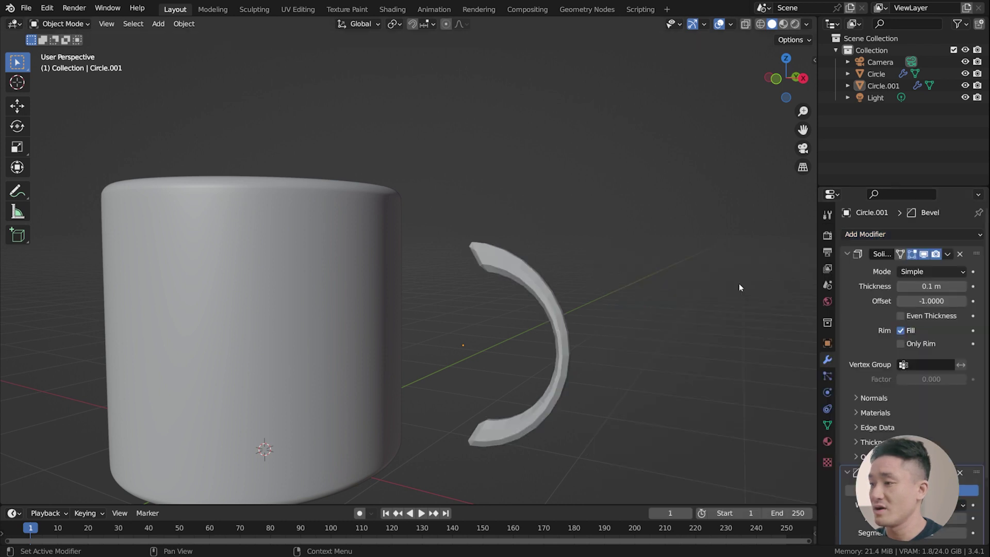
middle_click_drag(738, 283, 592, 302)
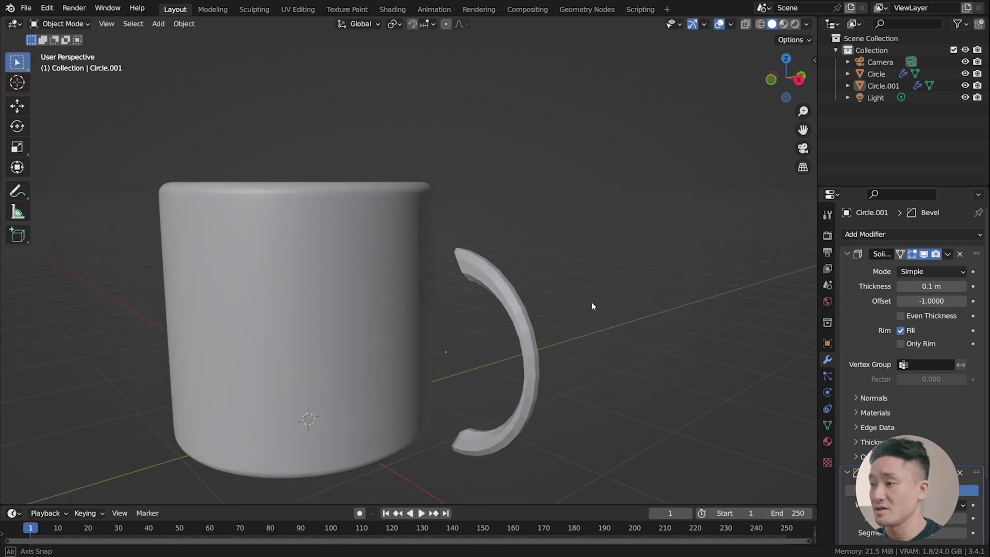
scroll(542, 314, "up", 2)
scroll(552, 309, "down", 4)
left_click(848, 254)
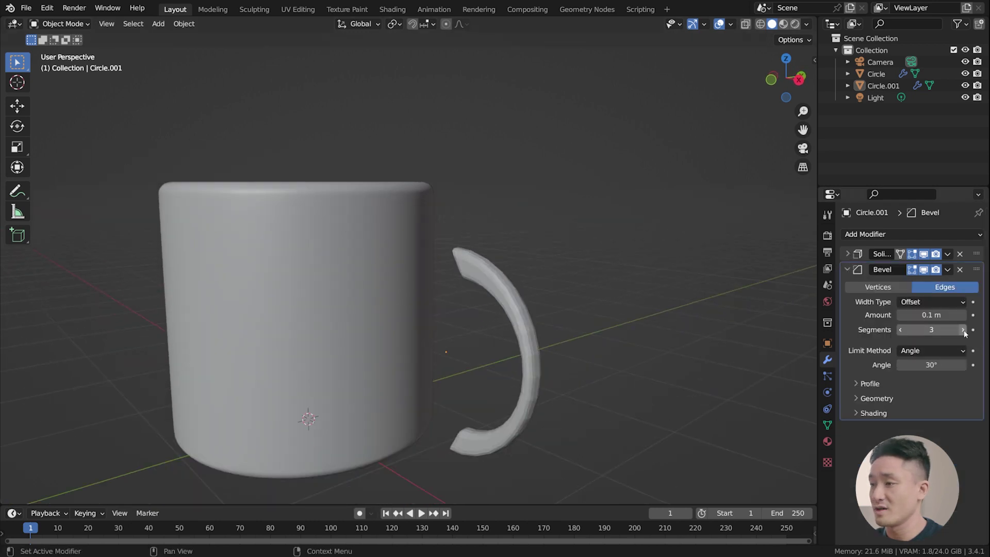
left_click(847, 269)
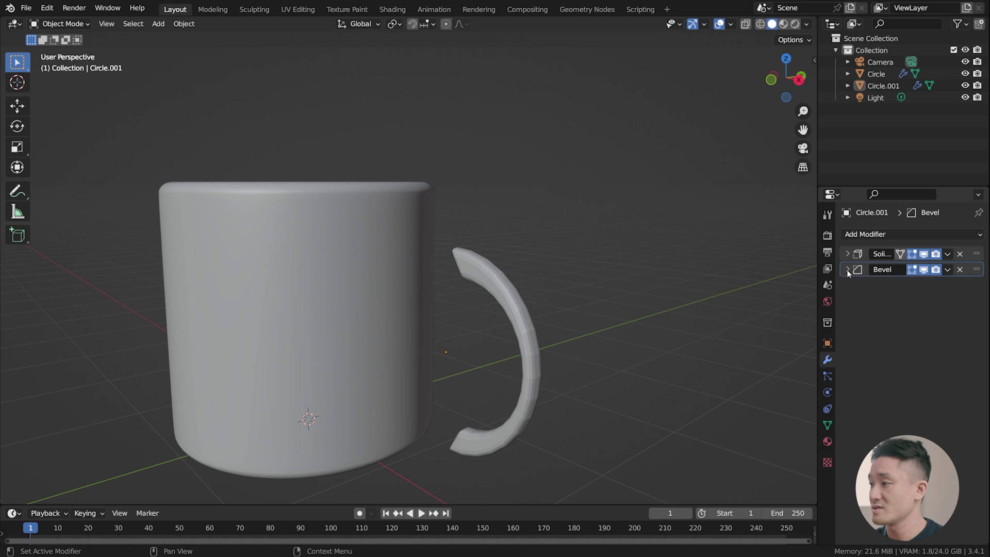
- Select the handle and apply Shade Smooth to it
right_click(496, 283)
key("Escape")
left_click(495, 285)
right_click(497, 281)
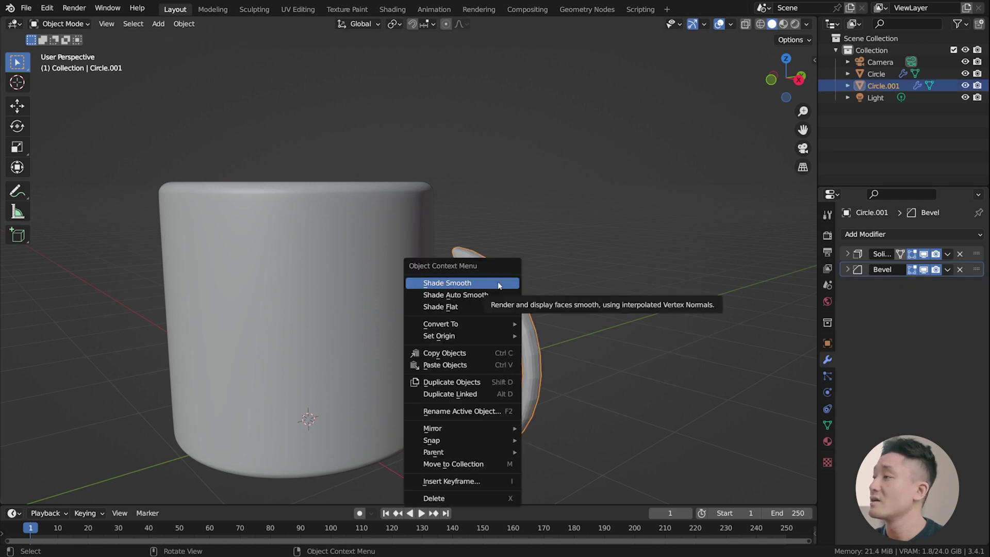
left_click(497, 283)
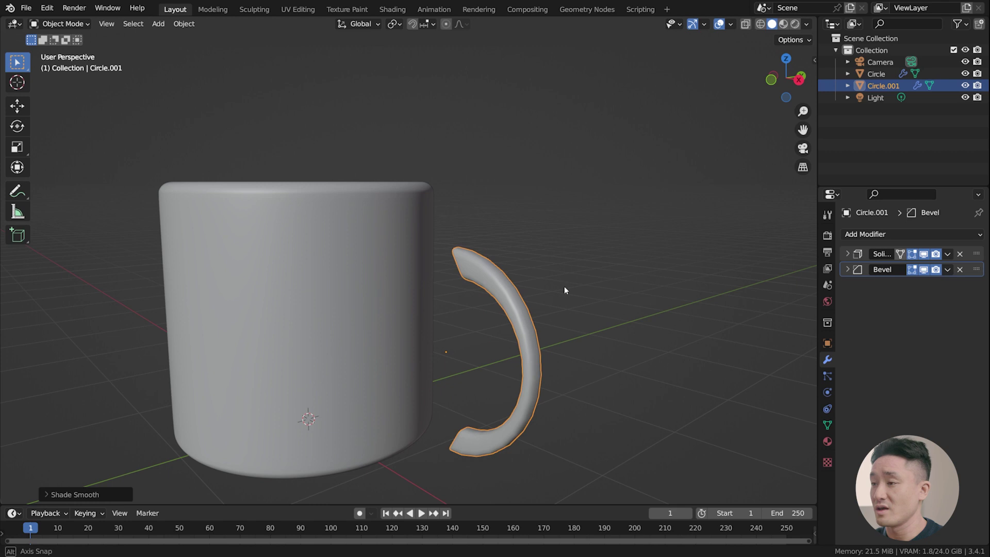
mouse_move(564, 286)
middle_mouse_down()
mouse_move(574, 286)
mouse_move(567, 296)
middle_mouse_up()
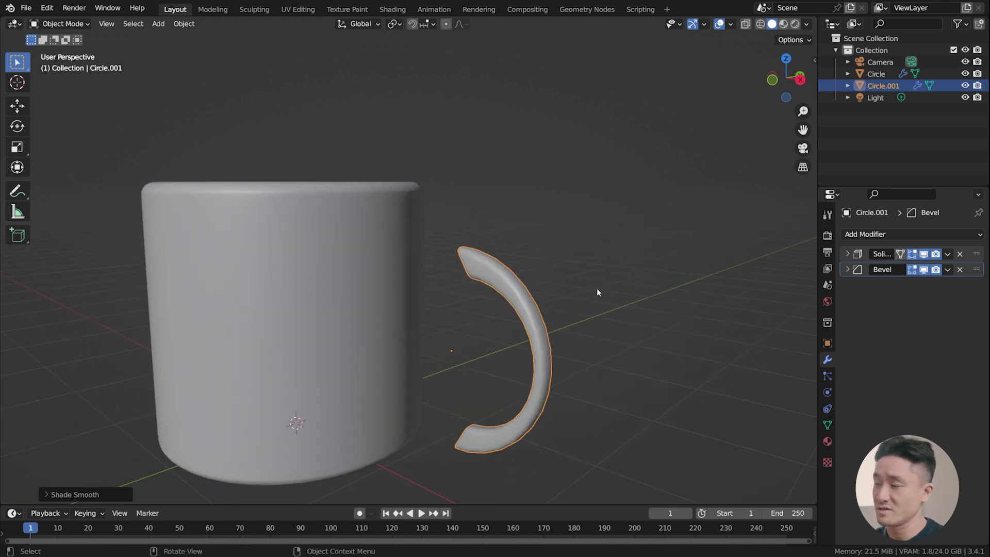
- Add a Subdivision Surface modifier with viewport level 1 to the handle and inspect its smoothed shape
left_click(893, 235)
left_click(769, 452)
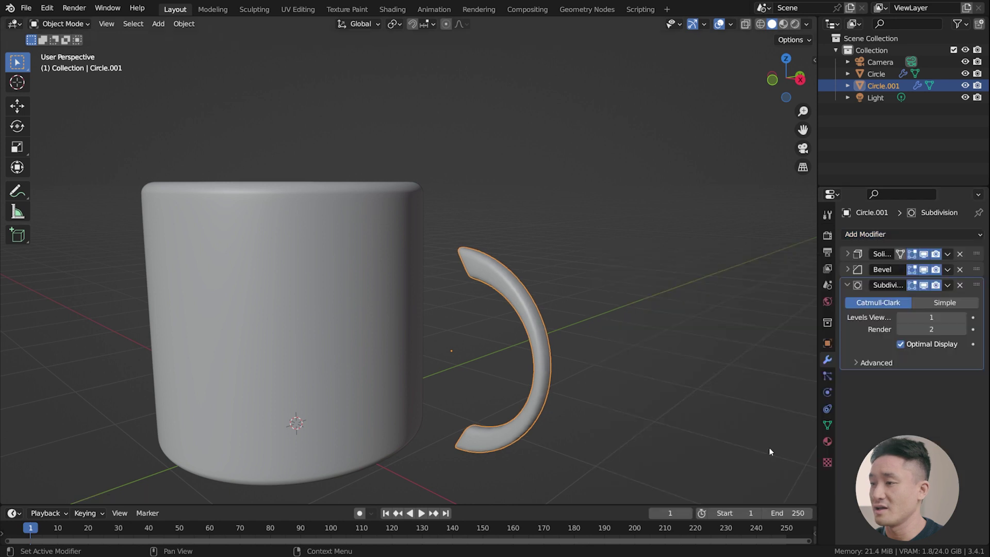
left_click(617, 294)
middle_click_drag(617, 294, 570, 307)
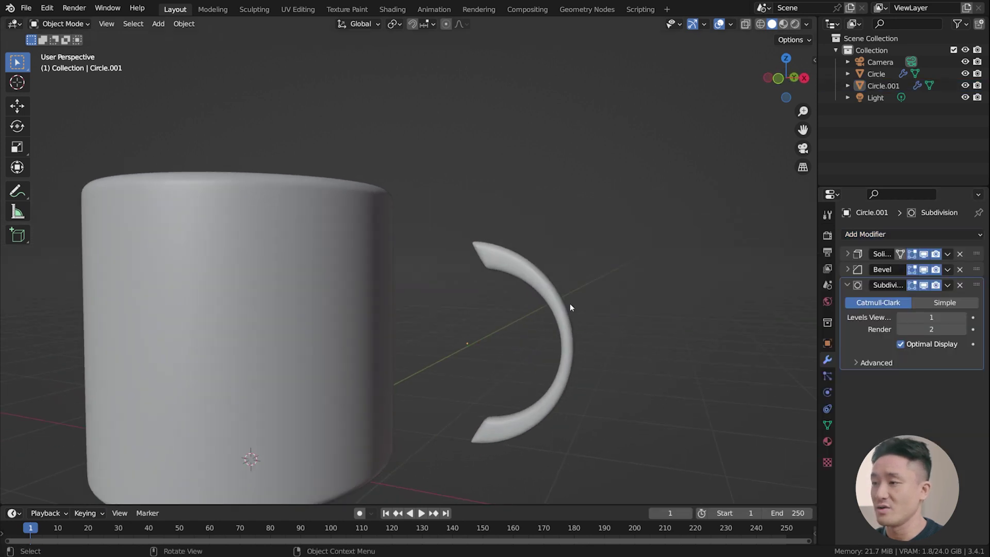
- In front view, move the handle along the X axis until both its ends meet the mug's wall
left_click(563, 308)
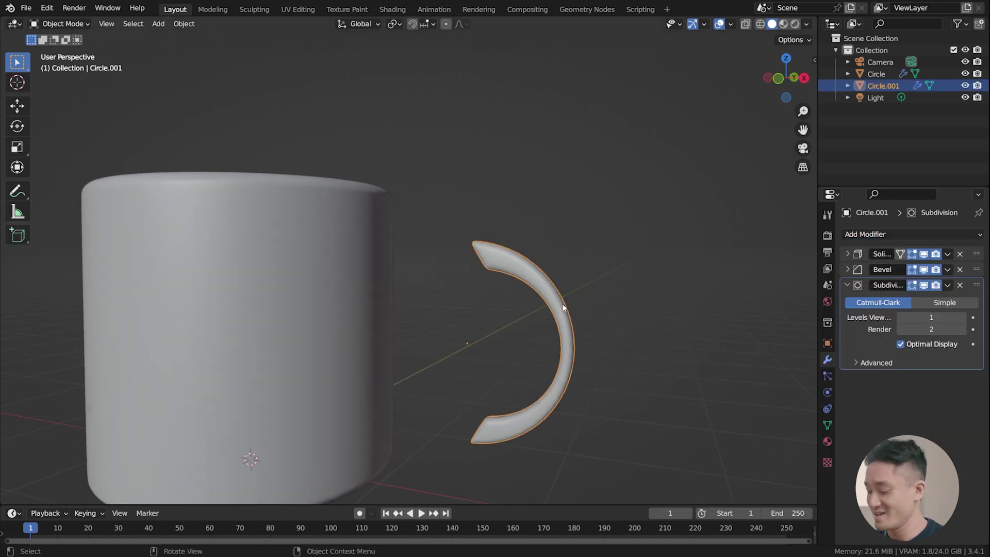
key("KP_1")
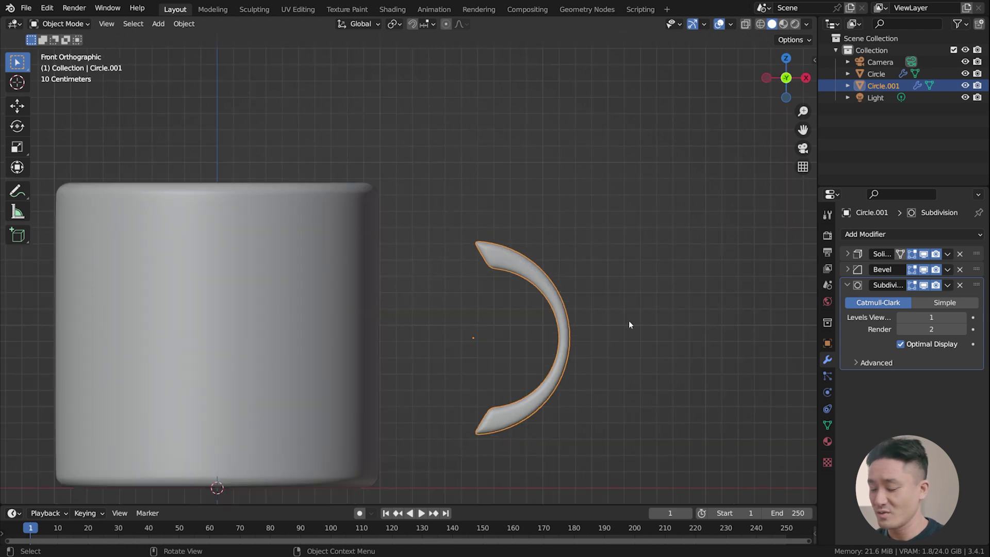
key("g")
key("x")
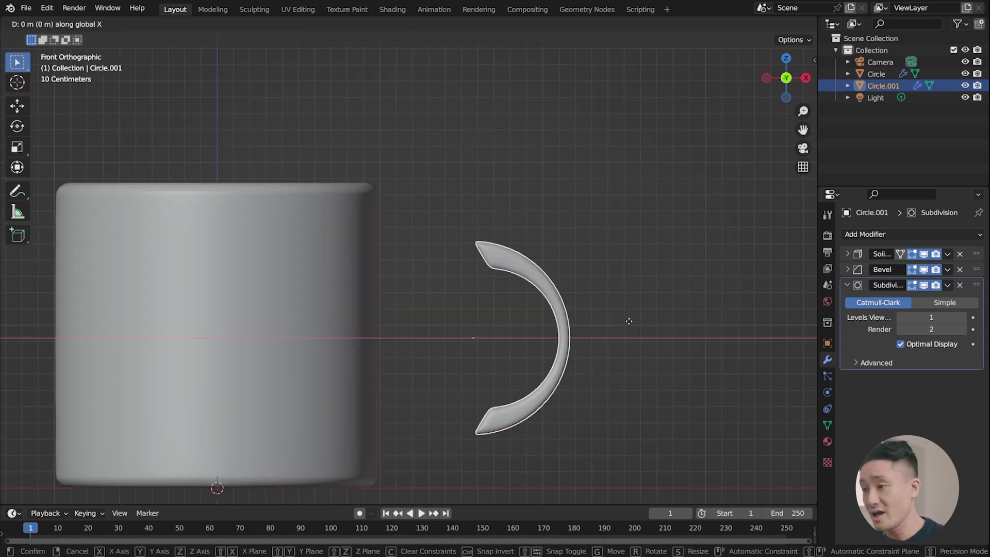
left_click(513, 323)
mouse_move(525, 274)
middle_mouse_down()
mouse_move(447, 289)
mouse_move(491, 297)
mouse_move(520, 284)
middle_mouse_up()
left_click(491, 302)
scroll(491, 301, "down", 3)
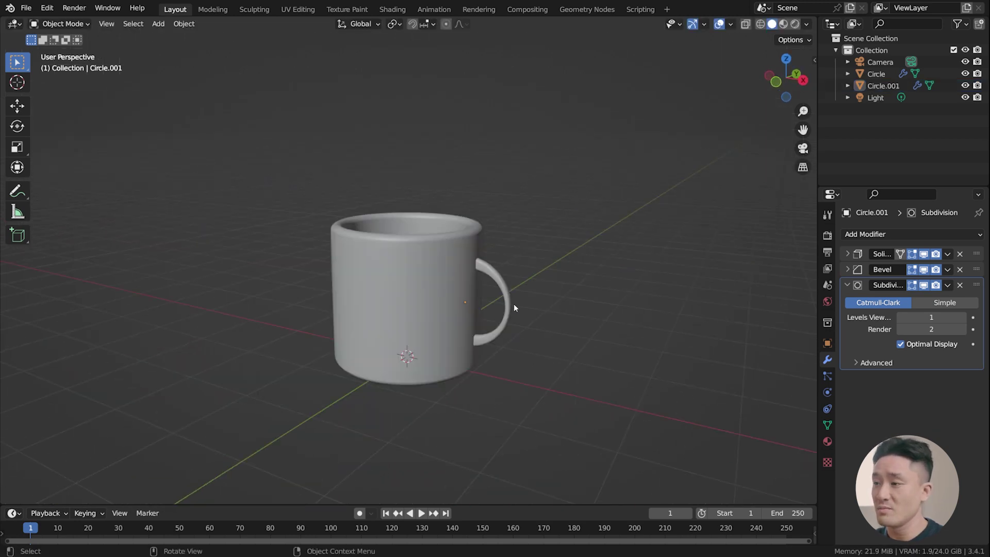
- In Edit Mode, select the handle's whole mesh and scale it up so it spans more of the mug's height
left_click(493, 279)
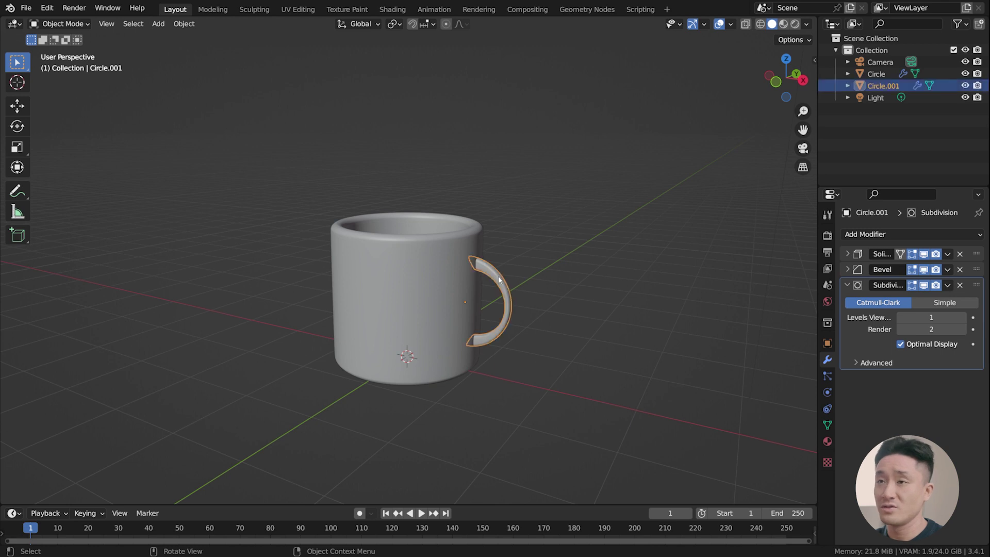
key("Tab")
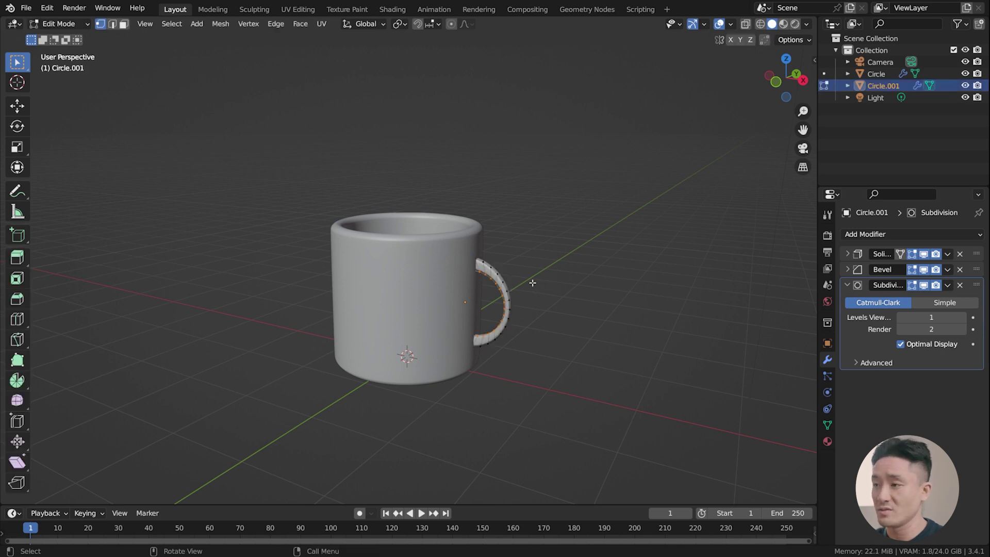
scroll(568, 278, "up", 2)
key("a")
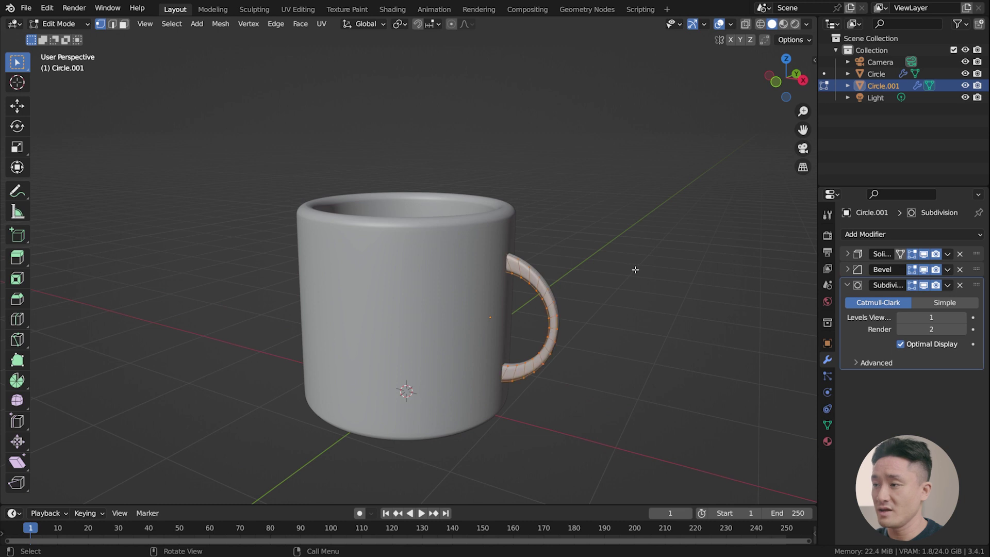
middle_click_drag(609, 267, 454, 265)
key("s")
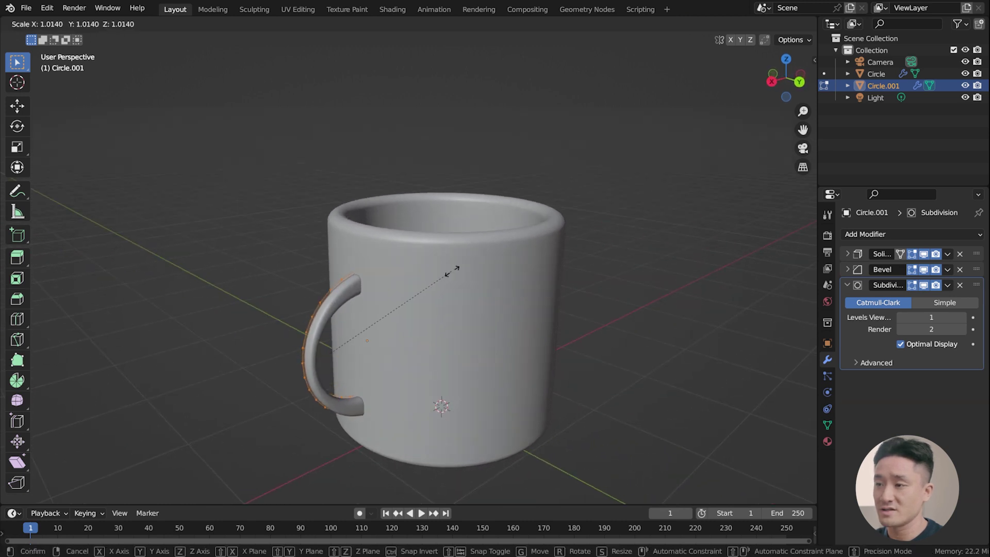
left_click(475, 272)
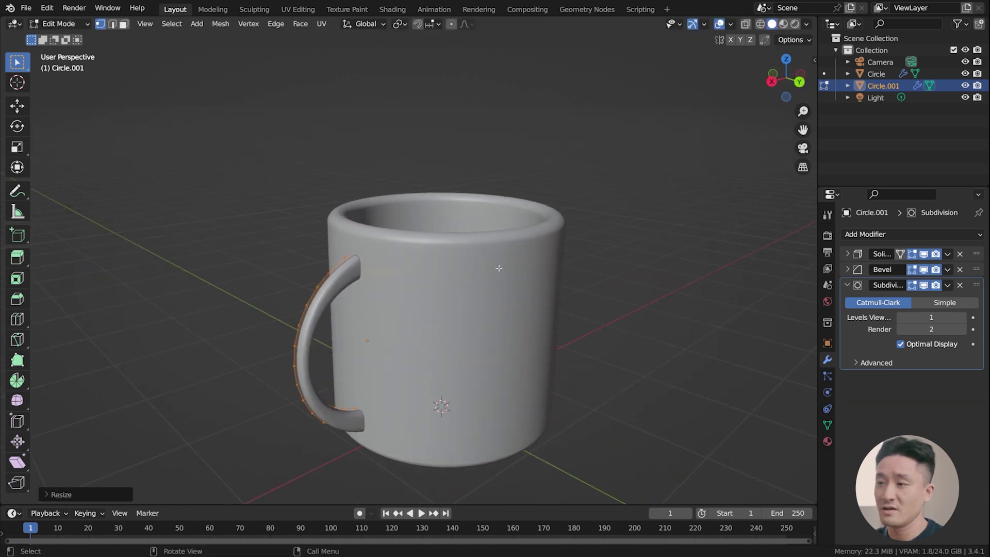
middle_click_drag(475, 272, 505, 273)
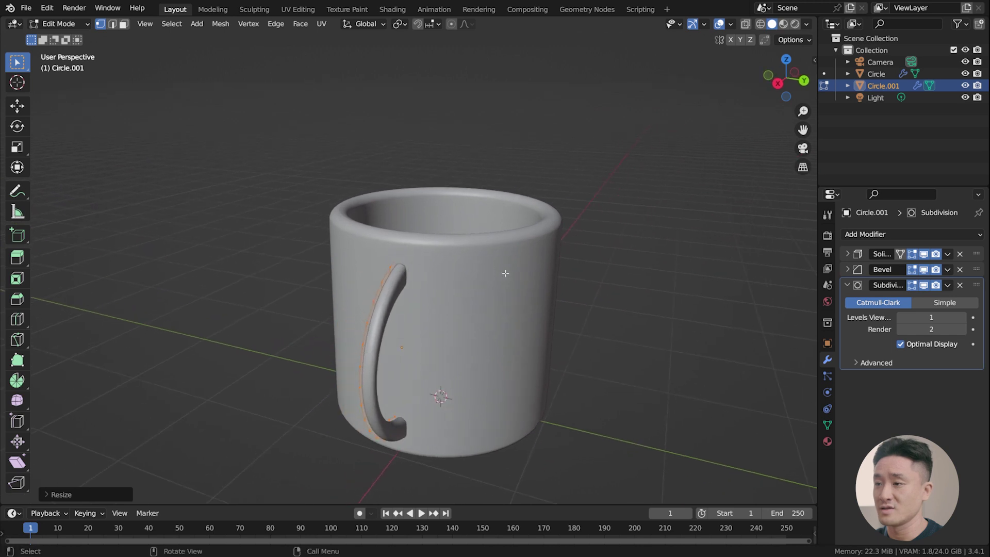
- Set the handle's Solidify thickness to 0.16 m, check it from several angles and return to Object Mode
left_click(846, 285)
left_click(847, 254)
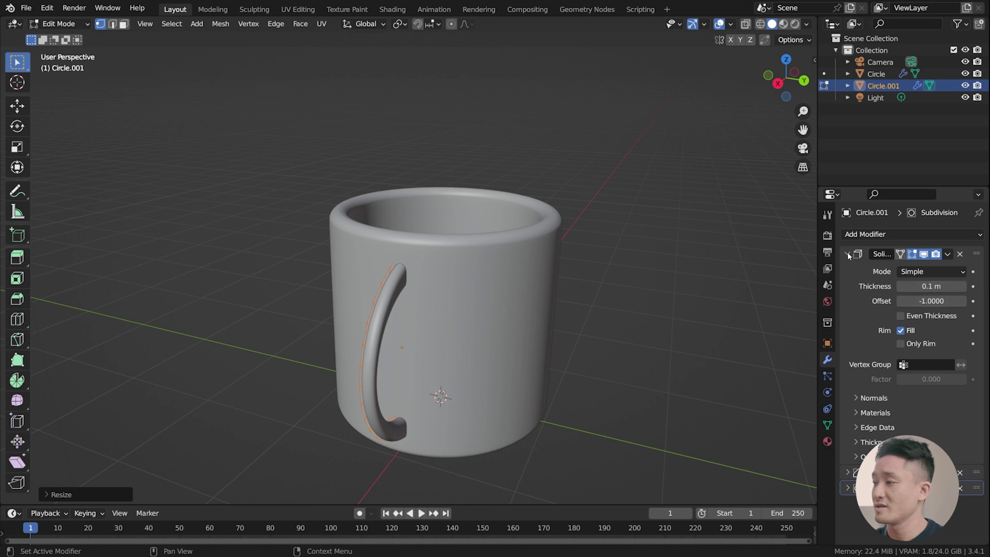
left_click(847, 254)
left_click(848, 253)
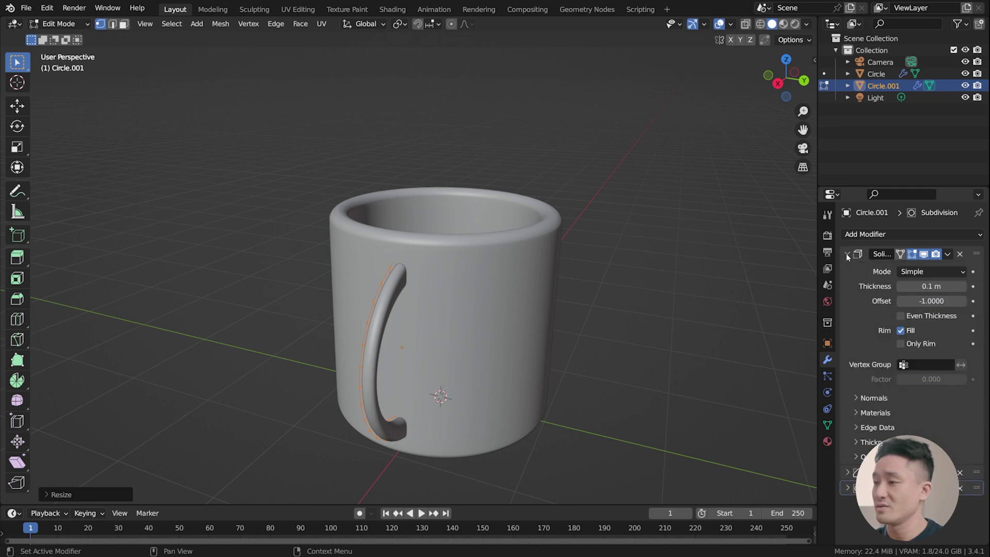
left_click(963, 287)
left_click(962, 287)
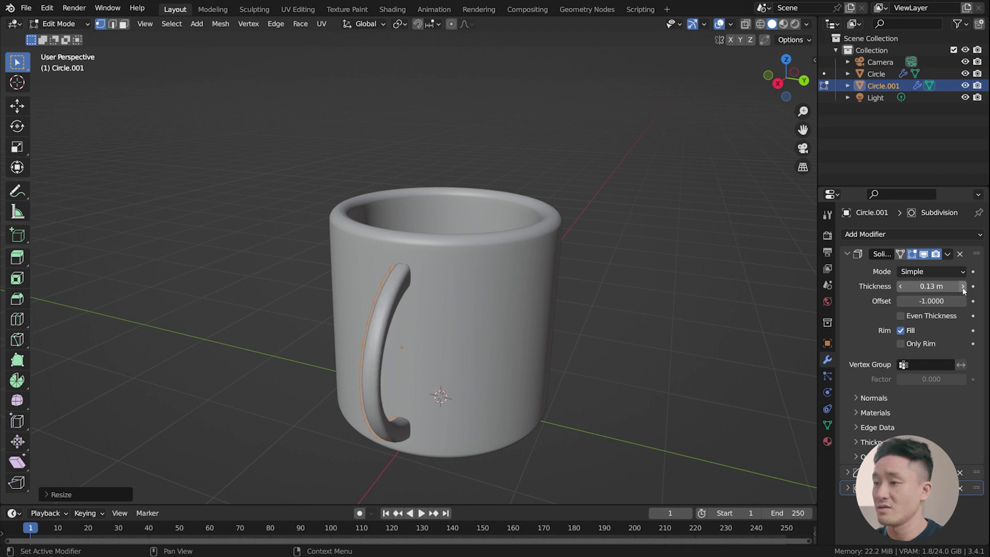
left_click(963, 287)
left_click(963, 287)
left_click(963, 287)
middle_click_drag(530, 295, 566, 299)
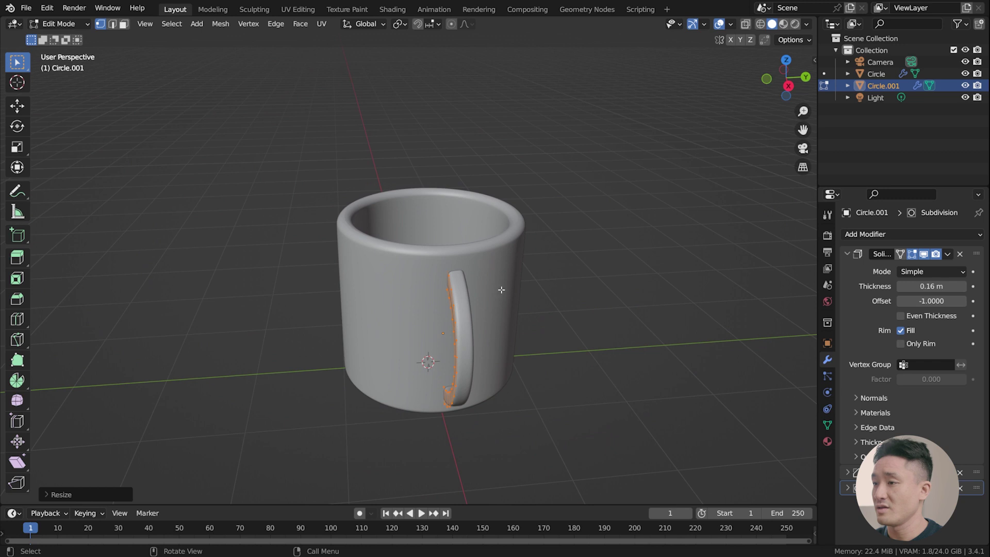
middle_click_drag(501, 290, 504, 359)
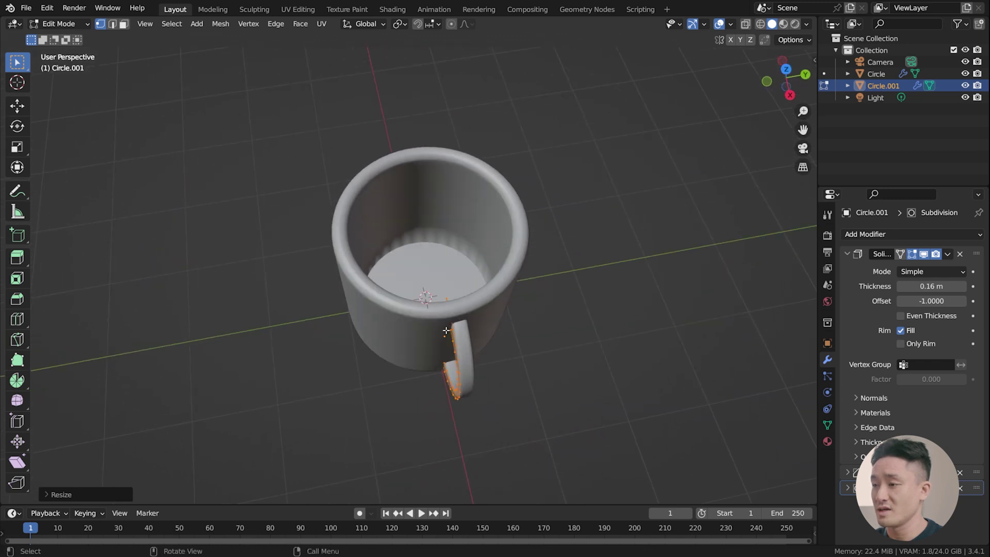
middle_click_drag(483, 311, 589, 266)
key("Tab")
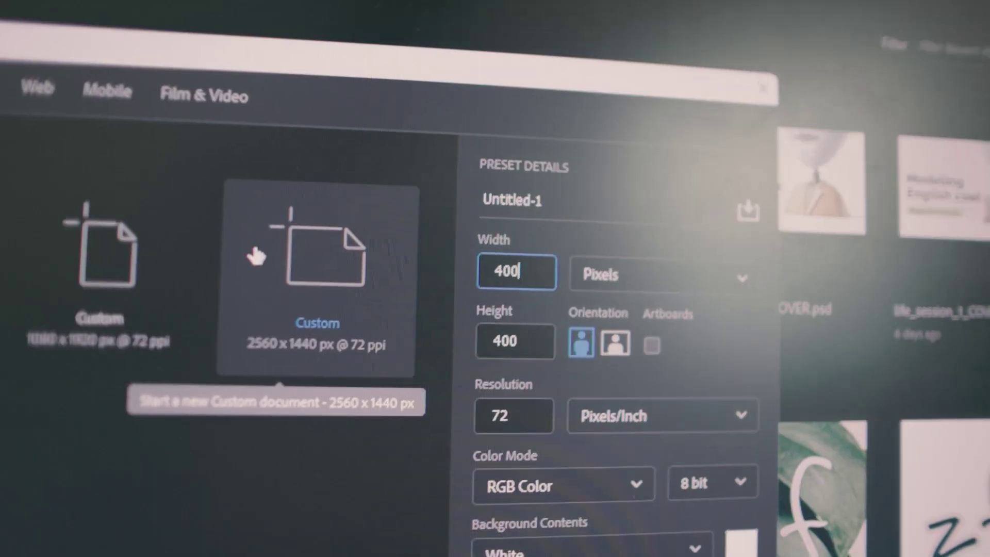
type("100")
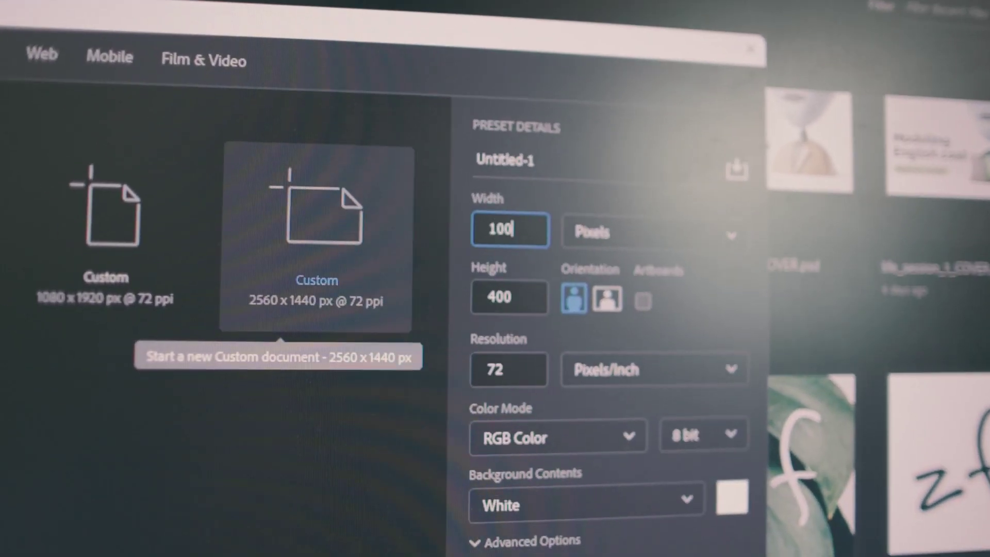
type("0")
key("Tab")
type("100")
left_click(479, 265)
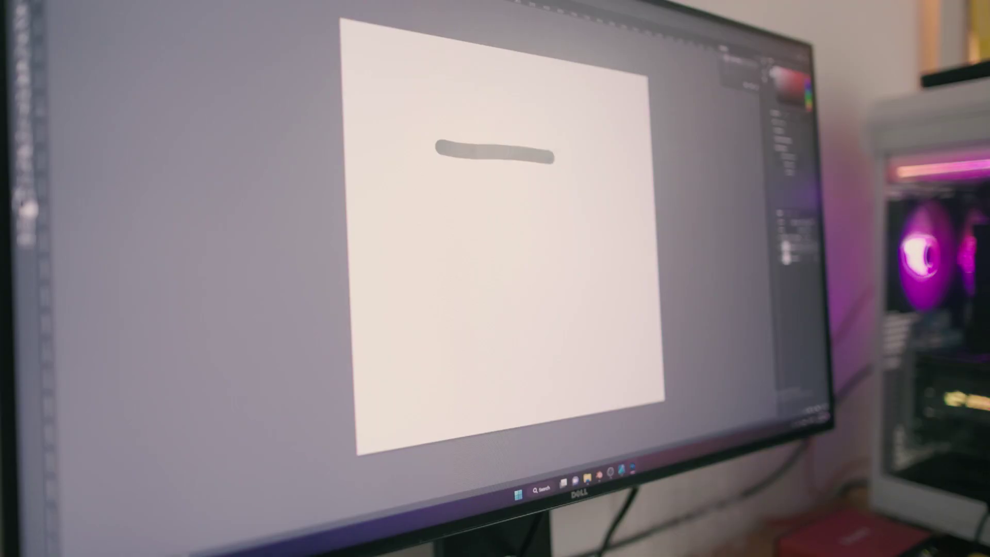
mouse_move(552, 150)
left_mouse_down()
mouse_move(595, 160)
mouse_move(524, 314)
left_mouse_up()
left_click_drag(438, 147, 520, 312)
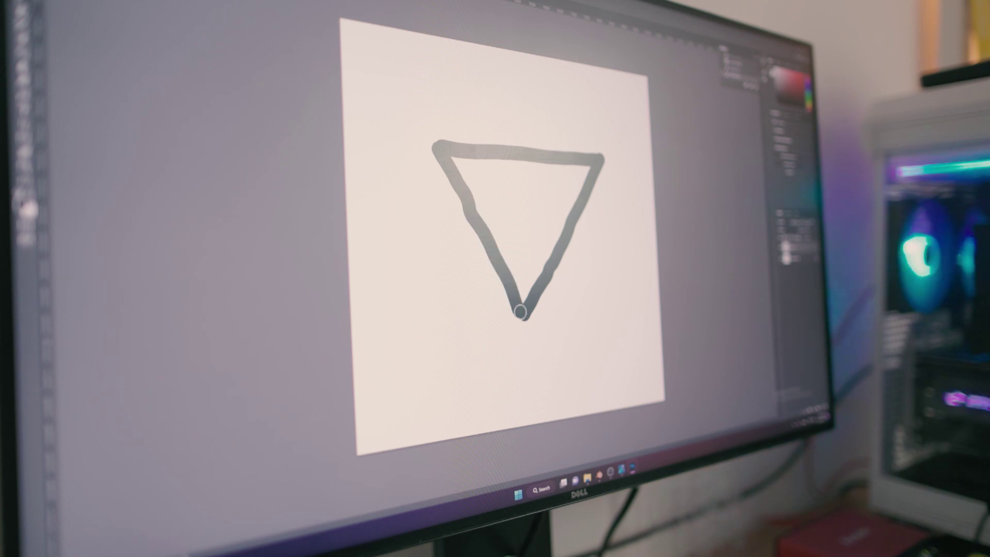
left_click_drag(512, 164, 483, 214)
left_click_drag(558, 166, 501, 251)
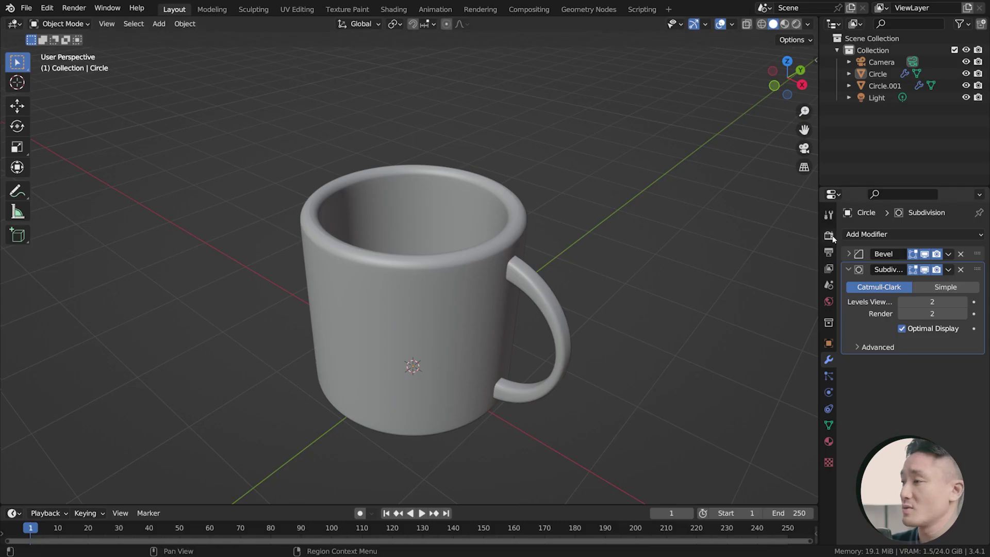
- Switch the scene's render engine from Eevee to Cycles
left_click(829, 235)
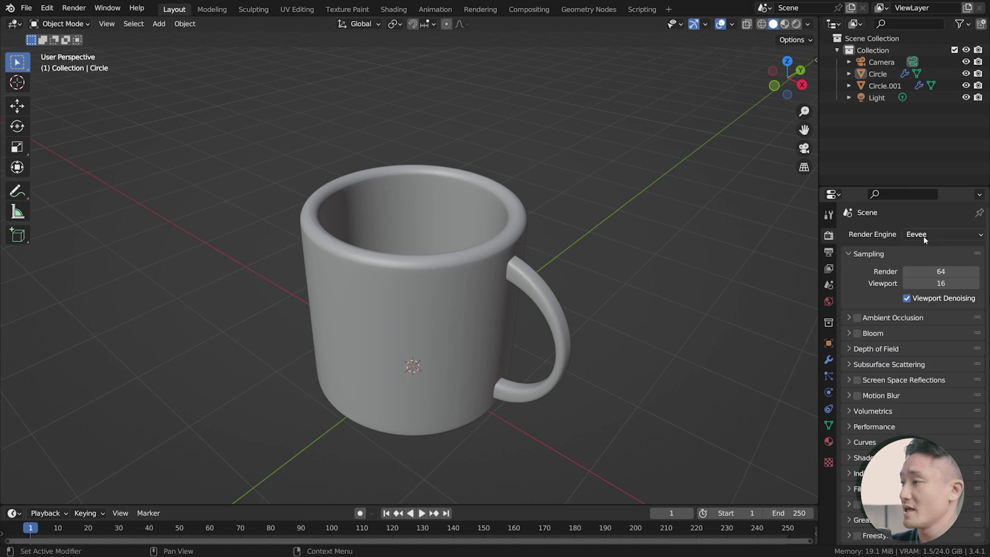
left_click(924, 237)
left_click(932, 279)
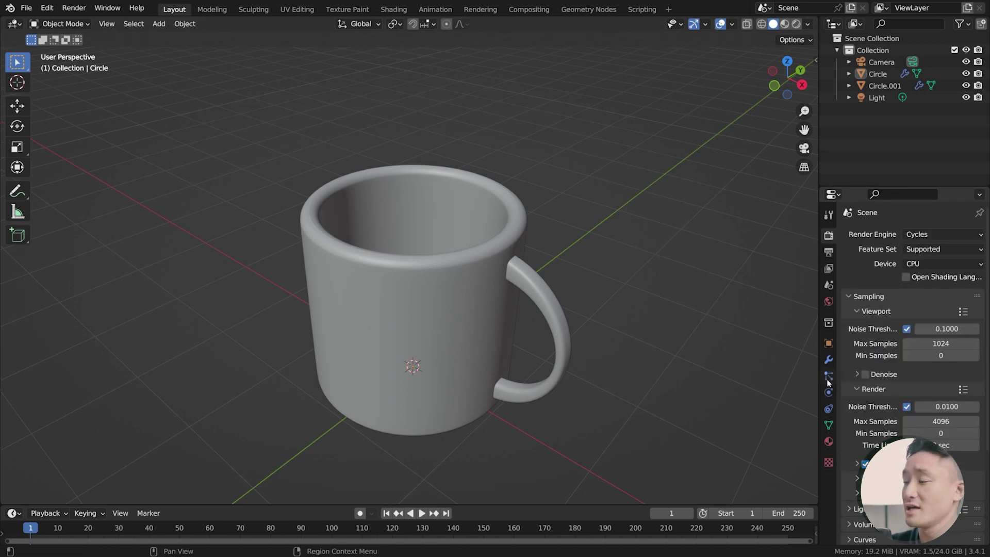
- Select the mug body, create a new material for it and name the material CupMaterial
left_click(829, 442)
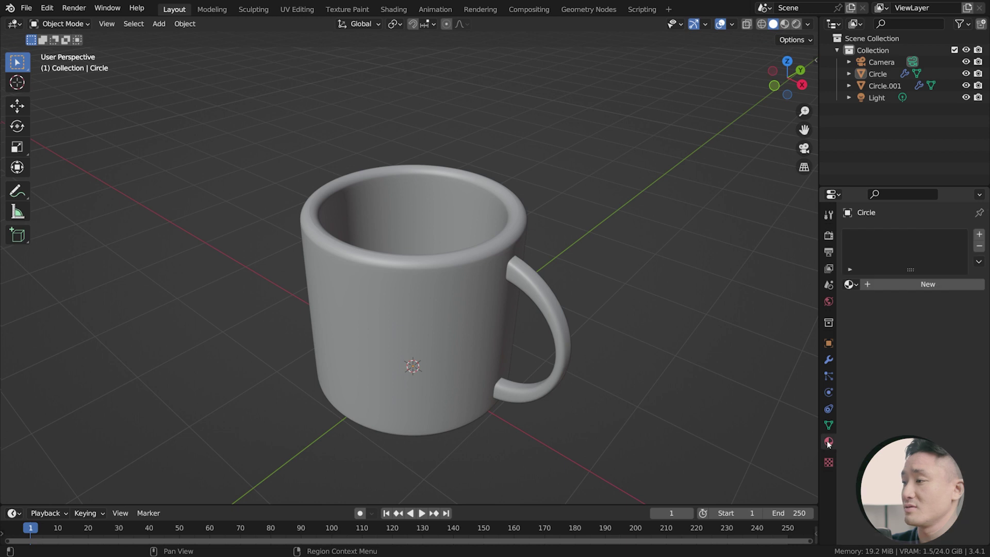
left_click(499, 261)
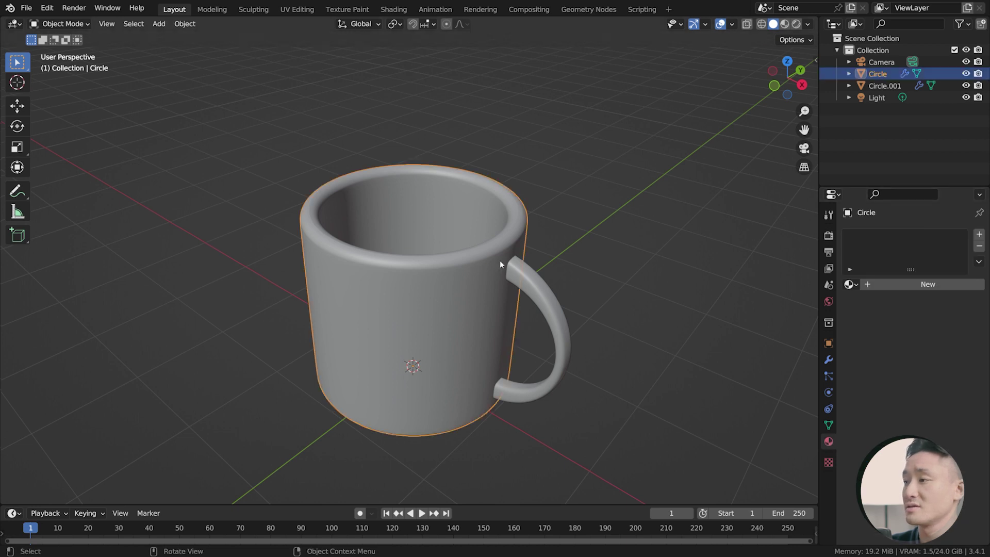
left_click(905, 284)
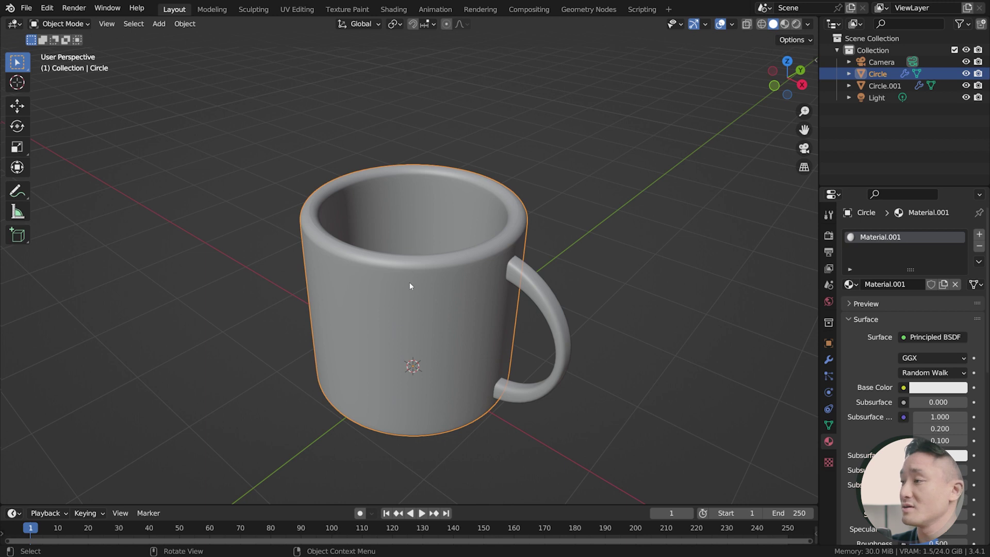
double_click(893, 284)
type("Cu")
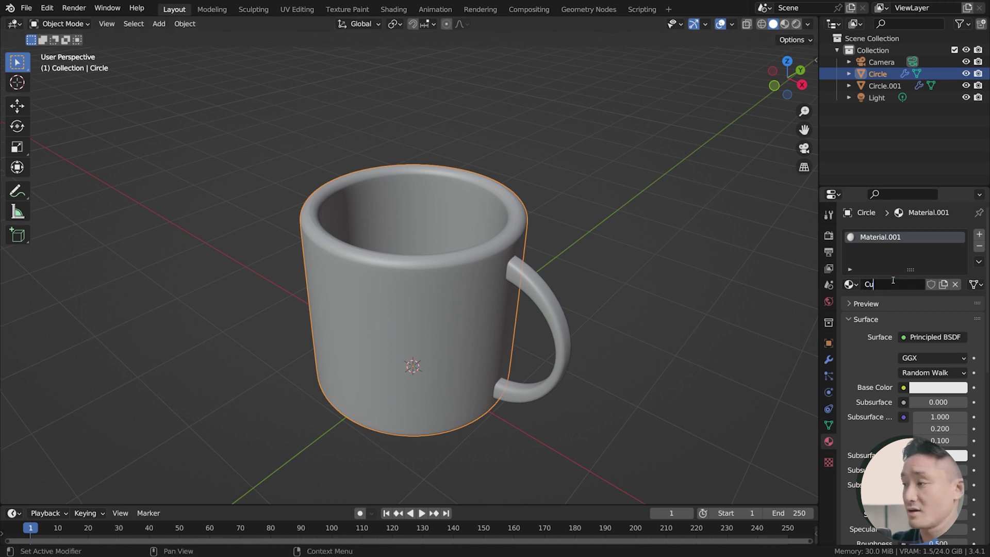
type("pMaterial")
key("Return")
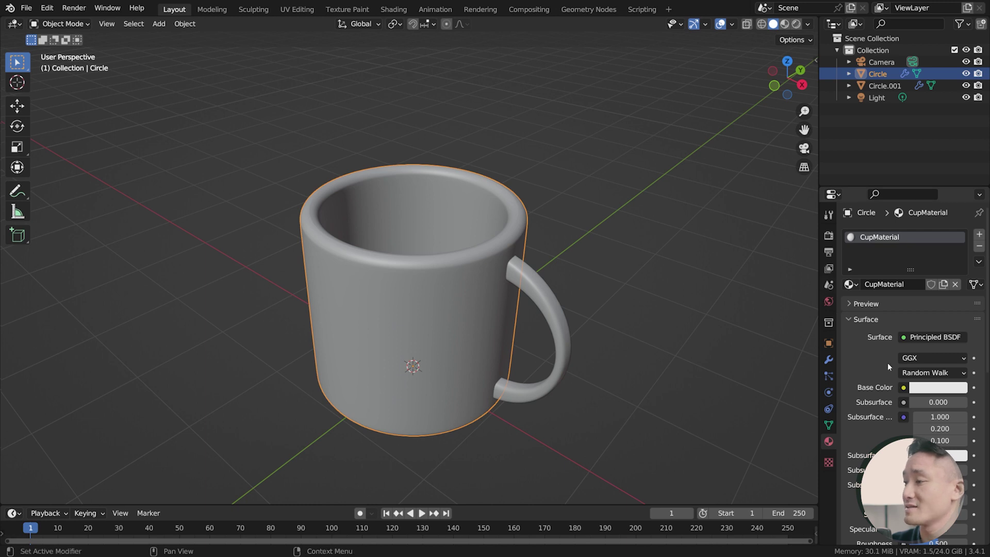
- In the Shading workspace, add a Mix node before the Principled BSDF in CupMaterial's node tree
left_click(394, 9)
key("Home")
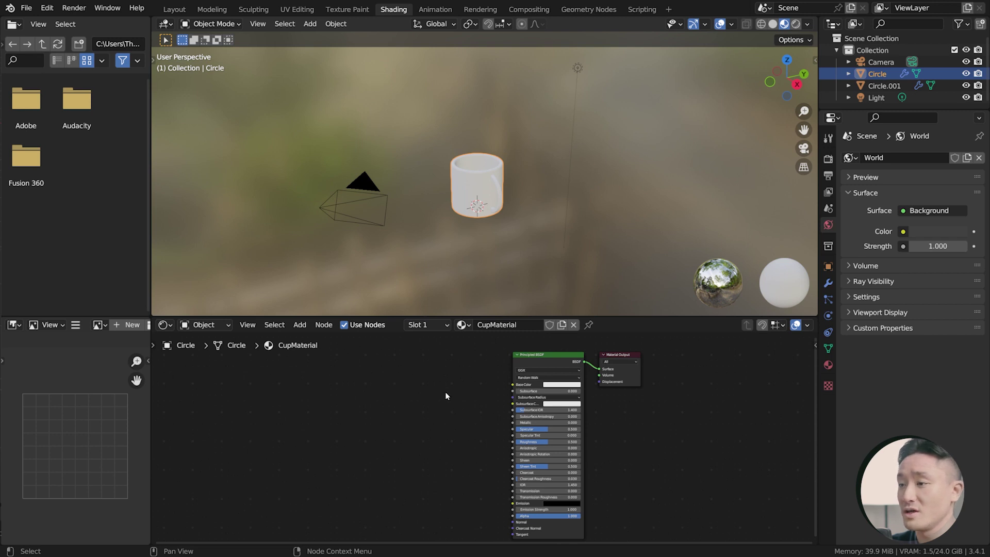
key("shift+a")
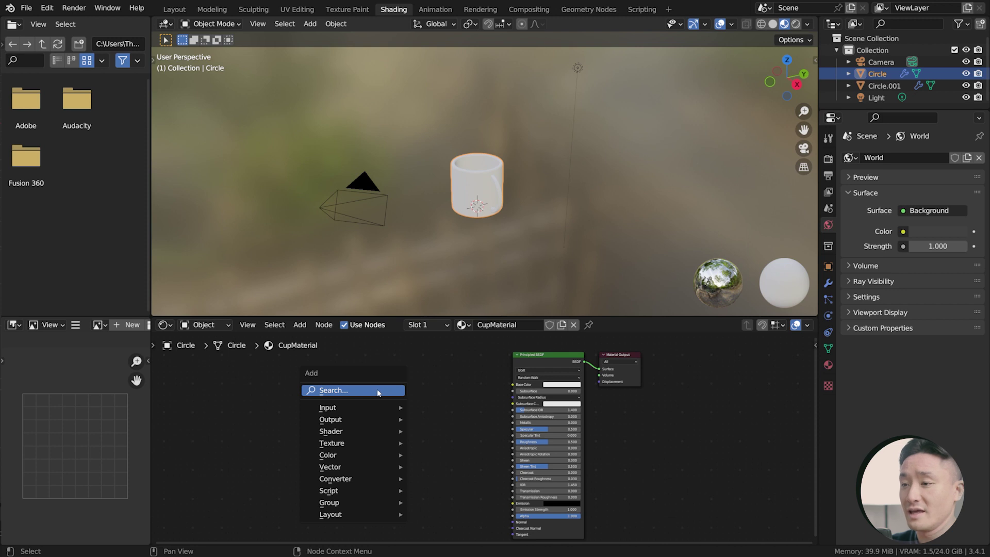
left_click(378, 392)
type("mix")
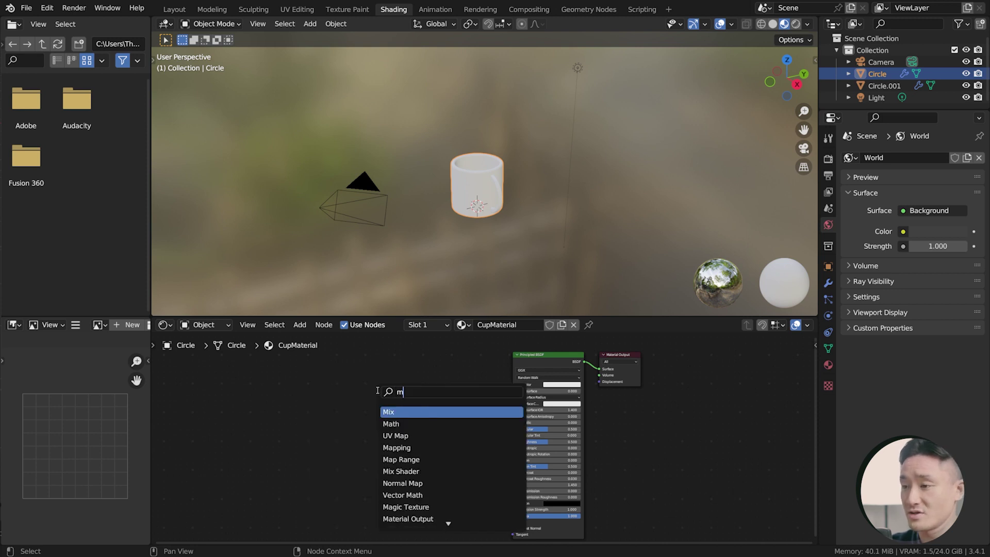
left_click(421, 412)
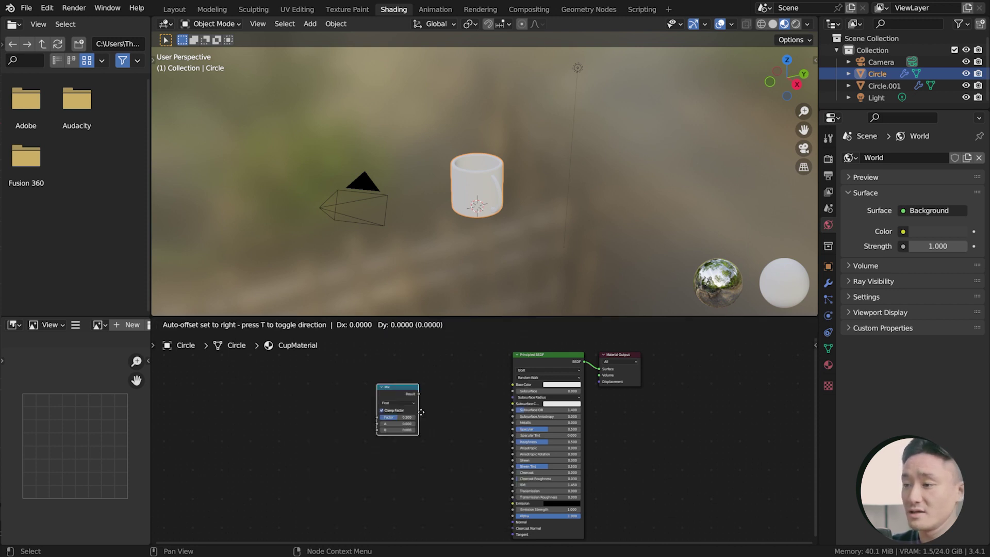
left_click(481, 388)
middle_click_drag(423, 397, 478, 413)
left_click(453, 412)
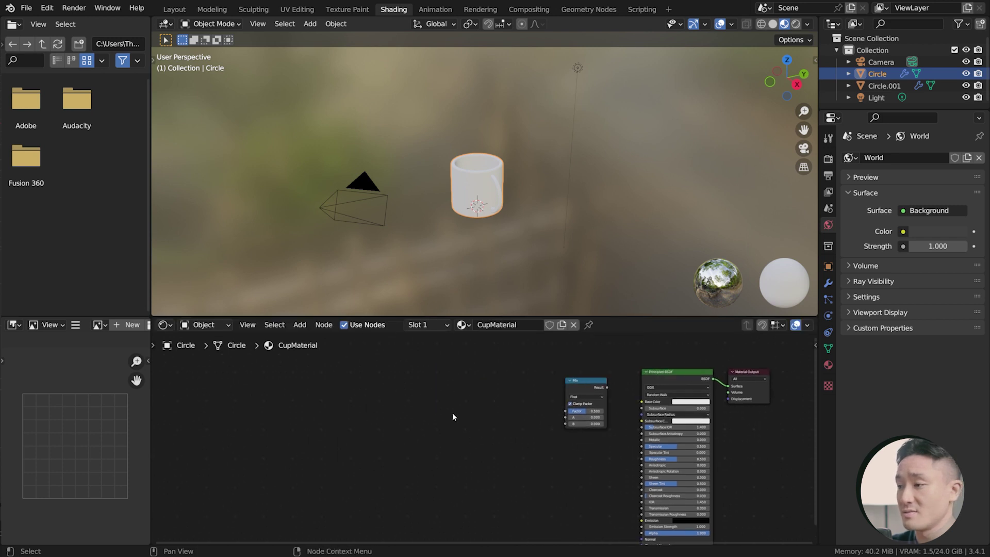
- Add an Image Texture node and place it before the Mix node
key("shift+a")
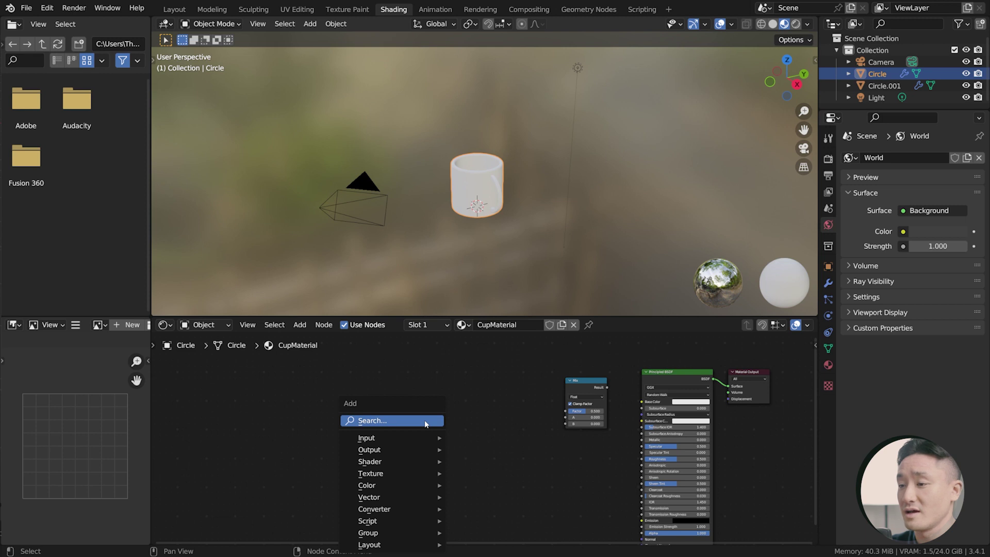
left_click(425, 420)
type("texture")
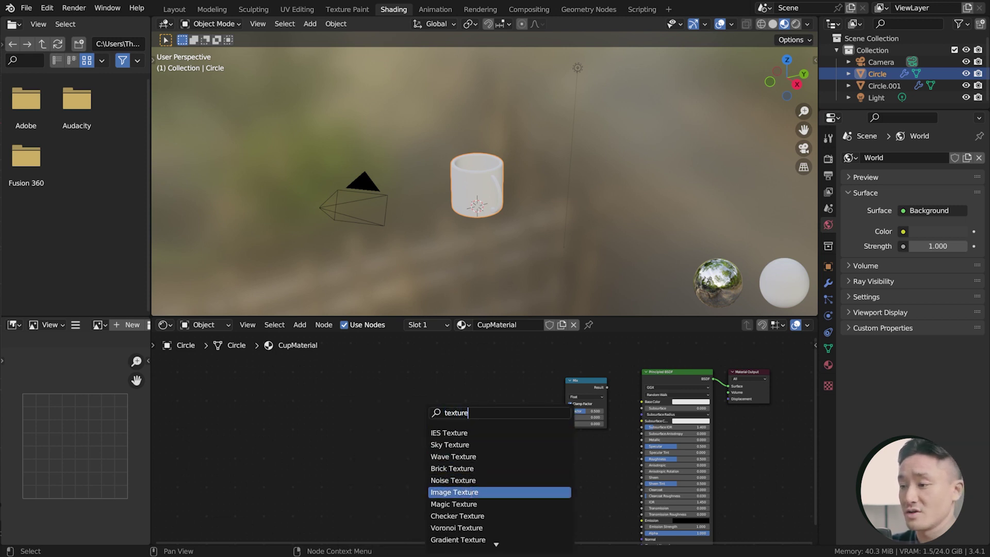
left_click(467, 492)
left_click(503, 457)
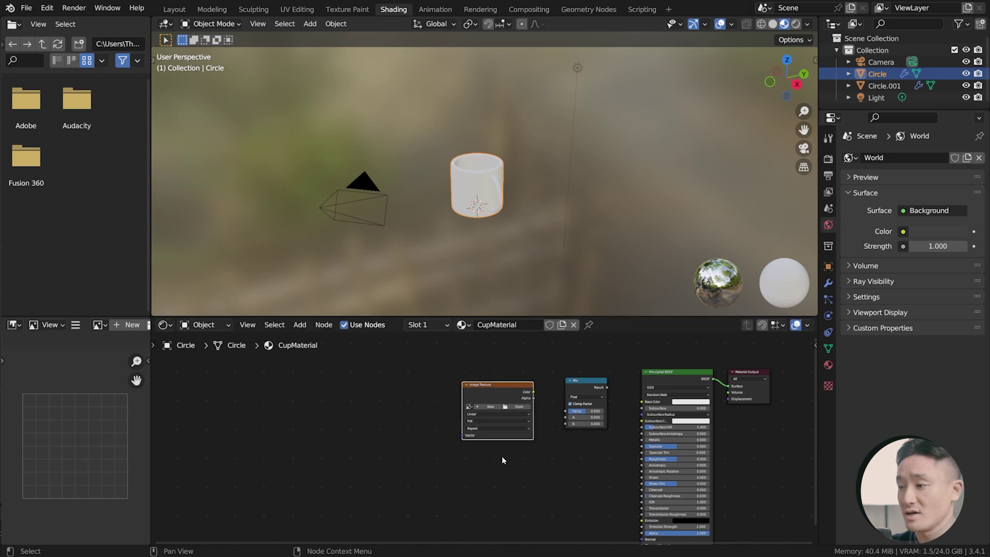
- Add a Mapping node and place it before the Image Texture node
key("shift+a")
left_click(382, 393)
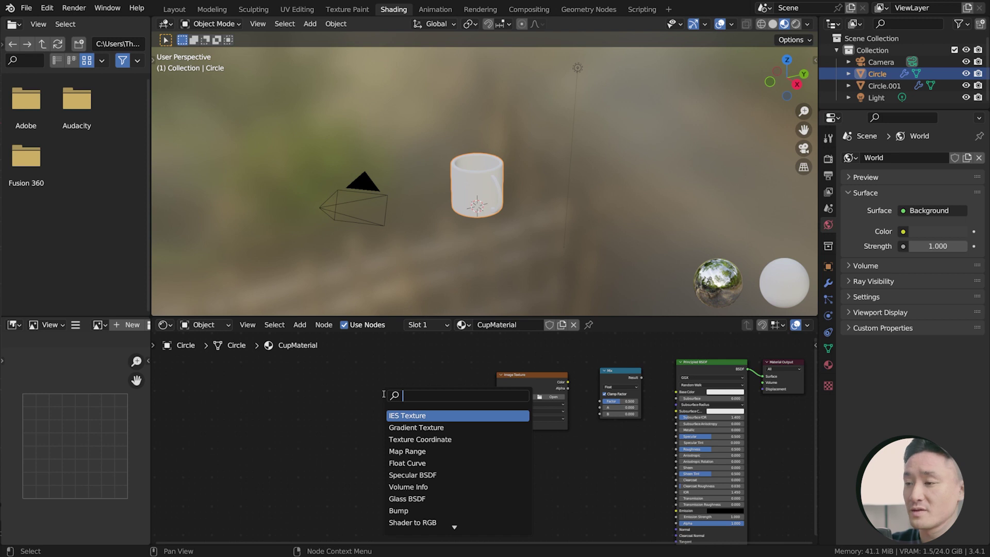
type("mapping")
key("Return")
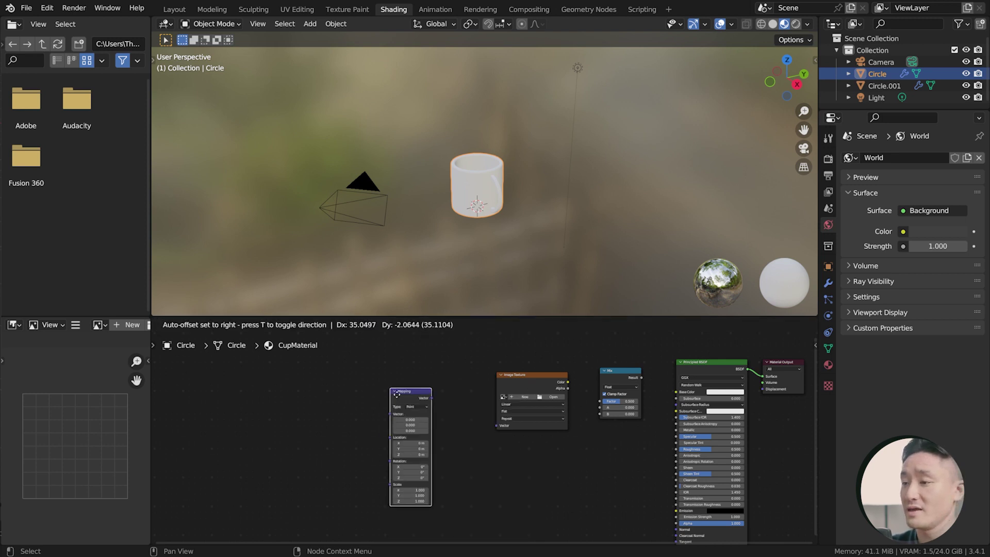
left_click(434, 382)
- Add a Texture Coordinate node and place it before the Mapping node
key("shift+a")
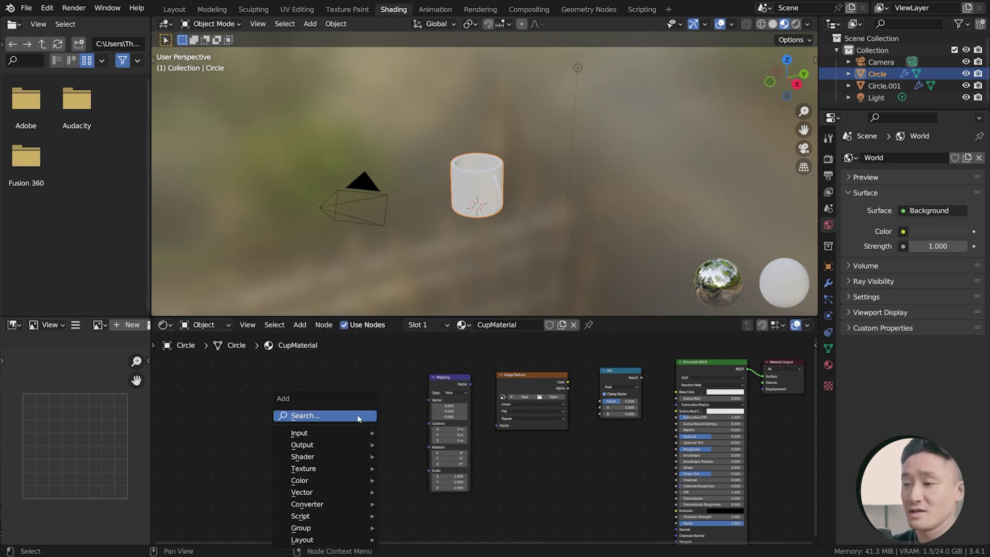
left_click(359, 419)
type("textu")
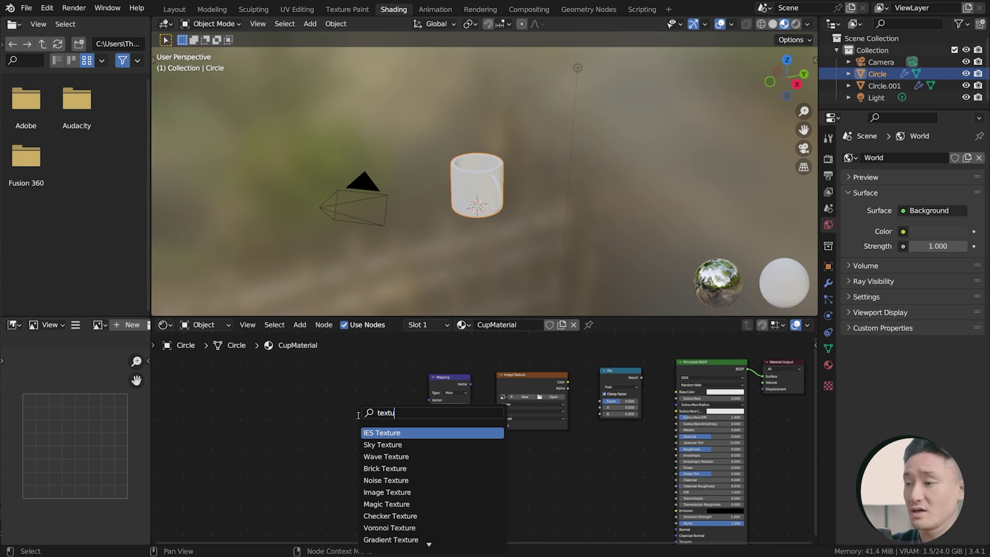
type("re coo")
key("Return")
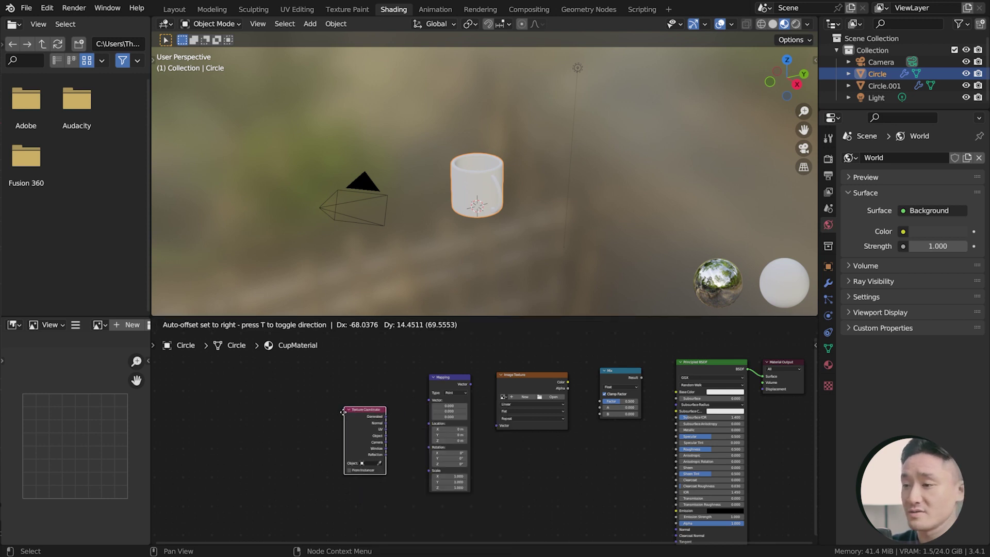
left_click(345, 409)
left_click_drag(356, 408, 346, 404)
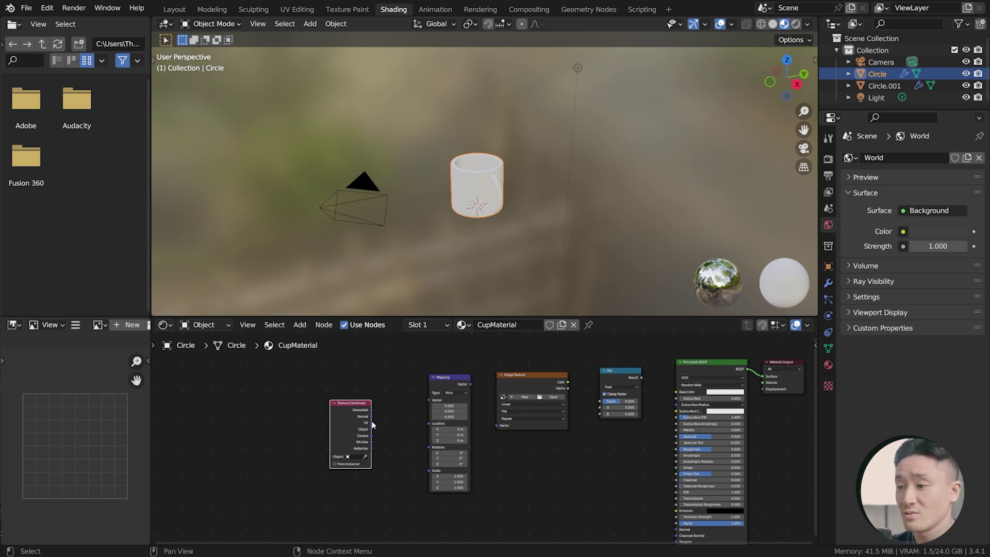
- Link the Texture Coordinate's UV output to the Mapping node's Vector input, and the Mapping output to the Image Texture's Vector input
scroll(370, 431, "up", 2)
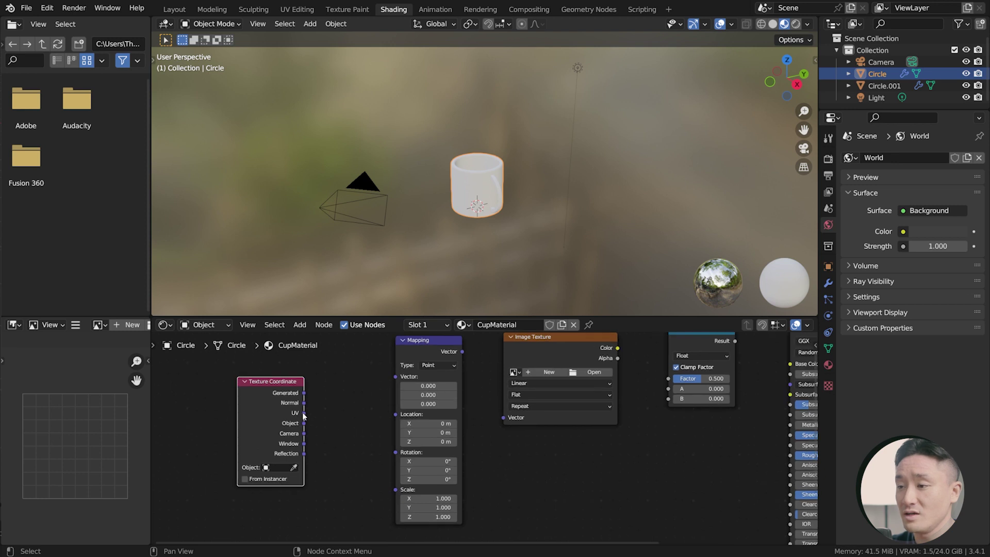
left_click_drag(304, 413, 396, 376)
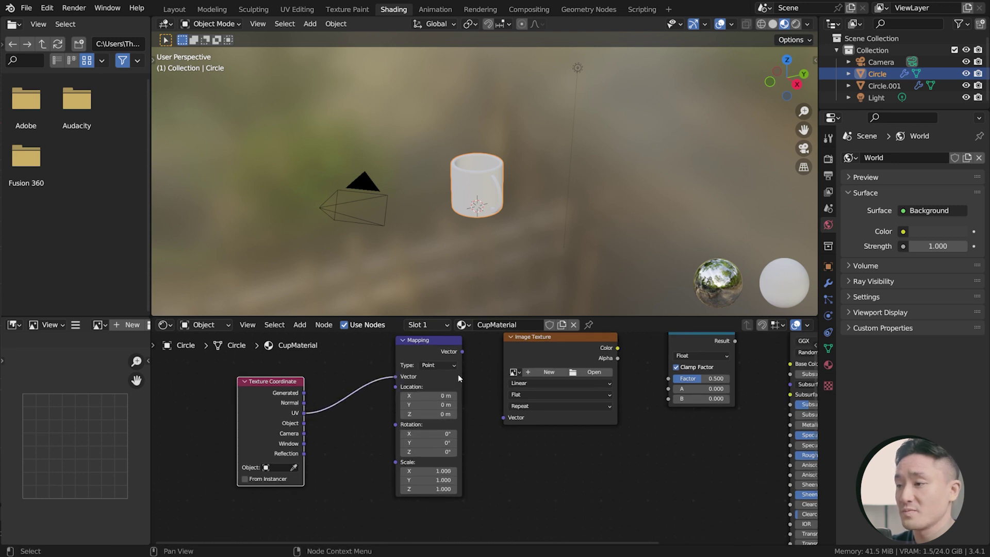
left_click_drag(463, 351, 506, 417)
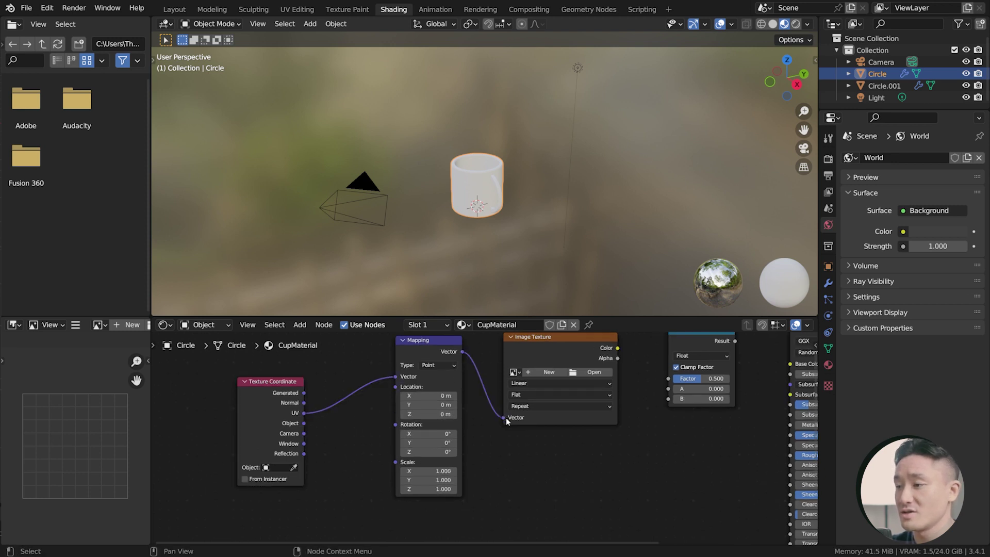
- Set the Mix node's data type to Color and link image Color to B, image Alpha to Factor, and Result to the shader's Base Color
middle_click_drag(506, 417, 413, 453)
left_click(609, 392)
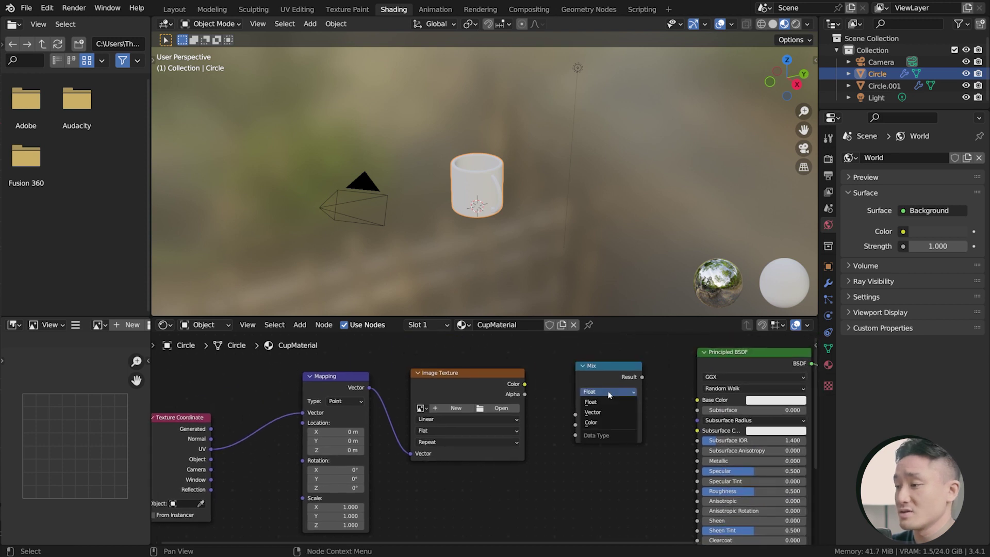
left_click(599, 423)
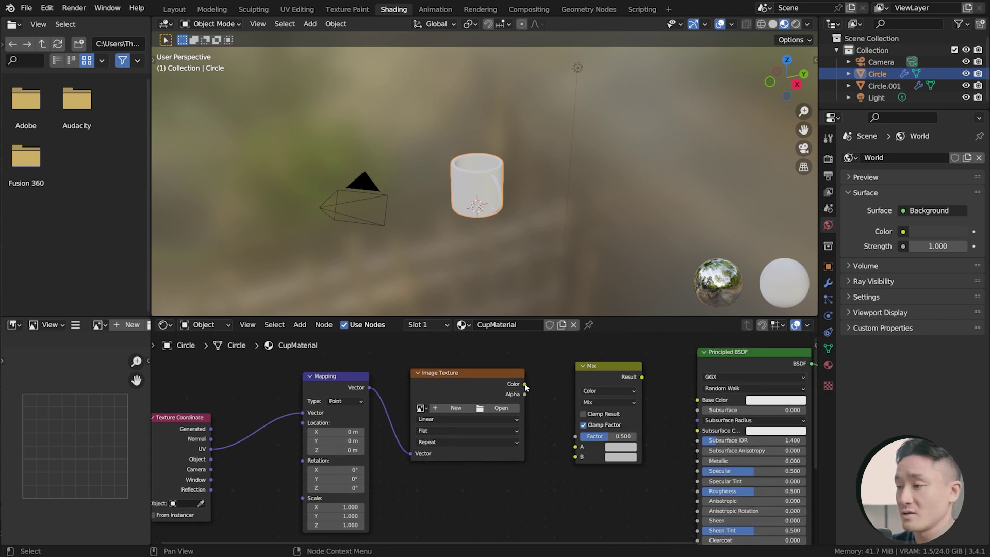
left_click_drag(524, 384, 575, 458)
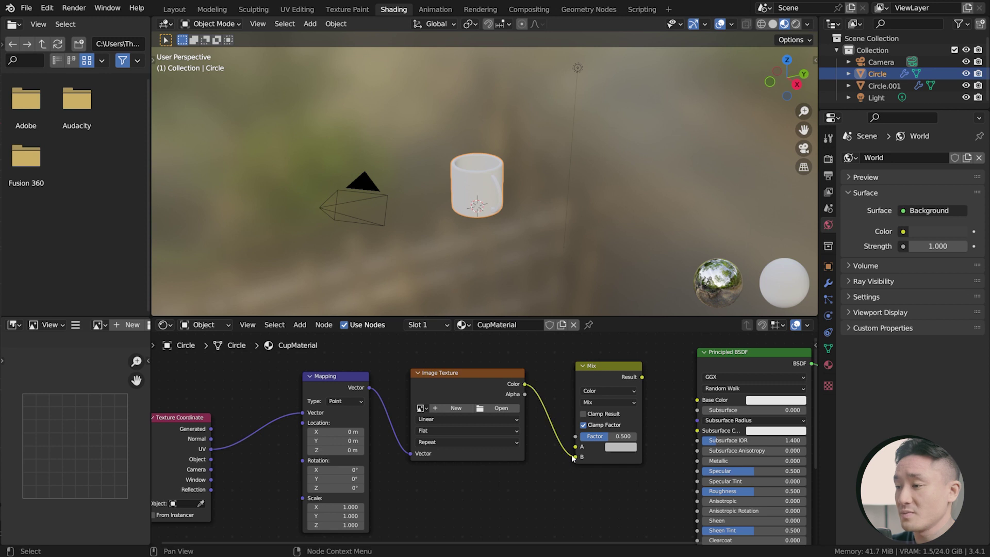
left_click_drag(525, 396, 576, 438)
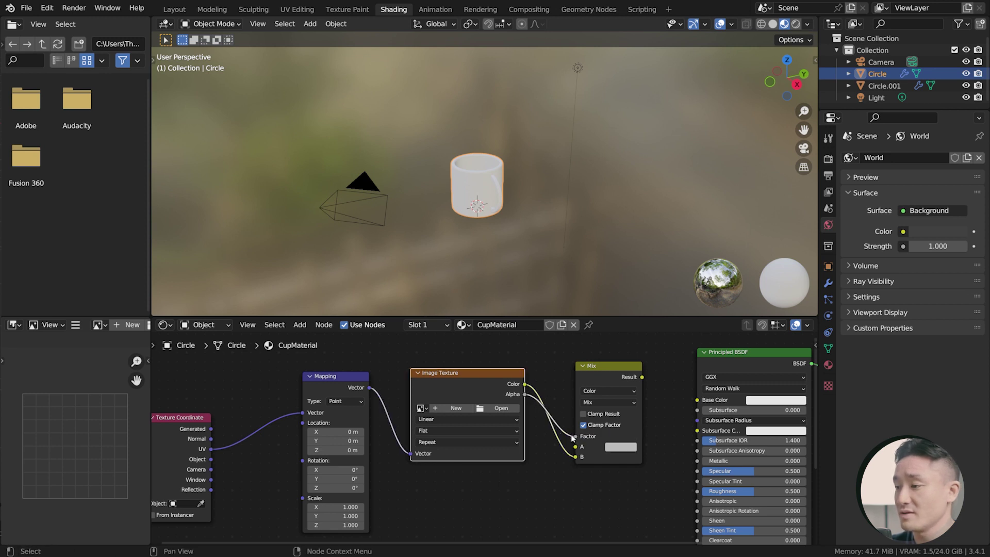
left_click(647, 382)
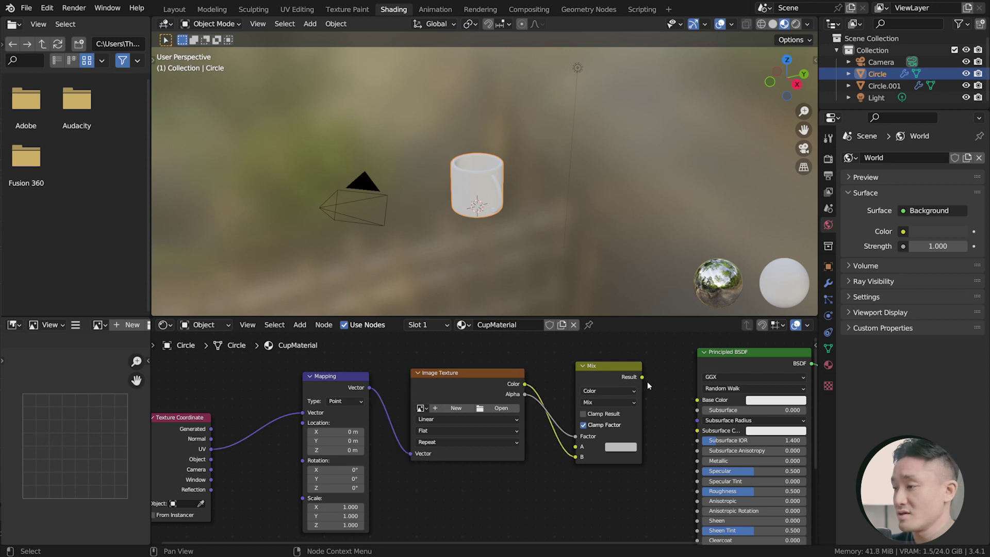
left_click_drag(648, 383, 697, 400)
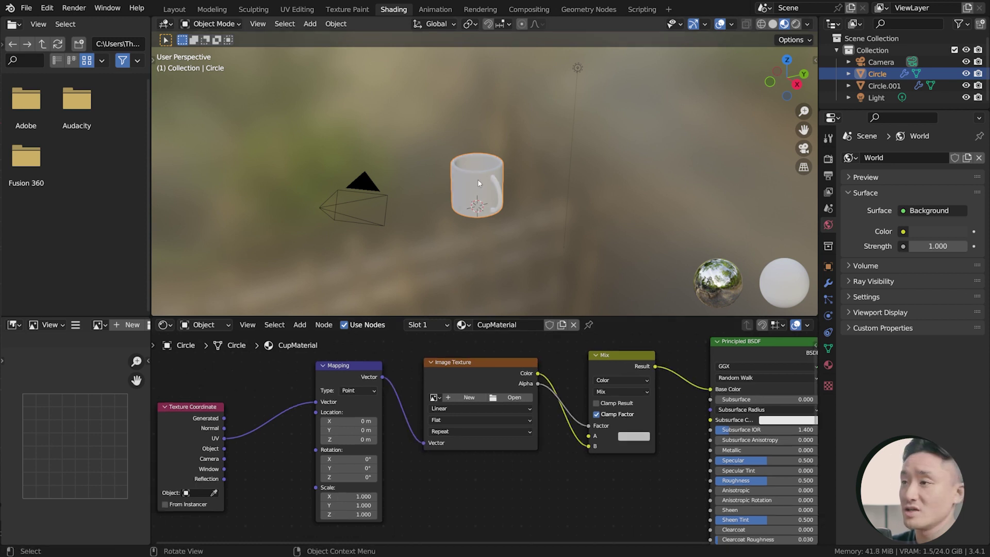
- Set the Mix node's A color to light teal and load logo.png into the Image Texture node
left_click(634, 437)
left_click(658, 324)
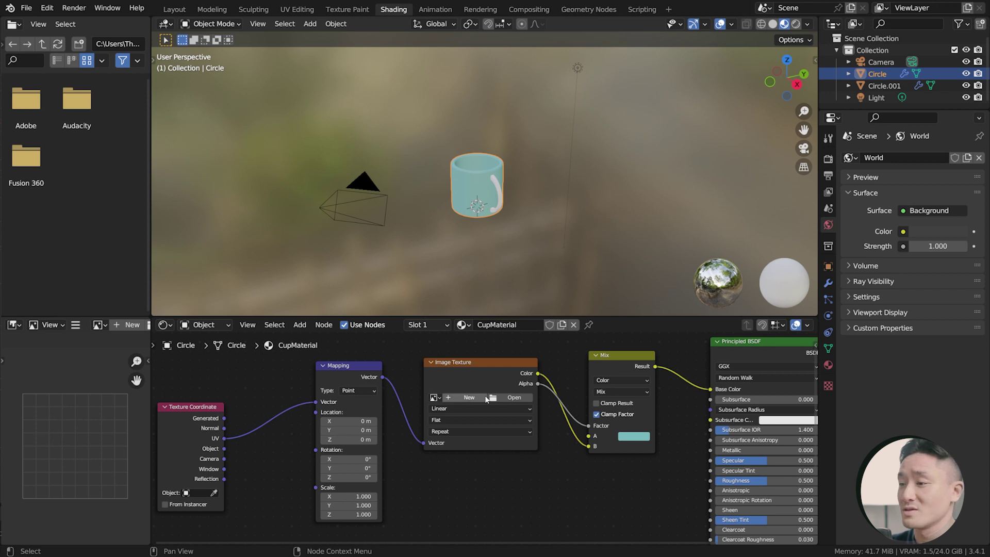
left_click(513, 398)
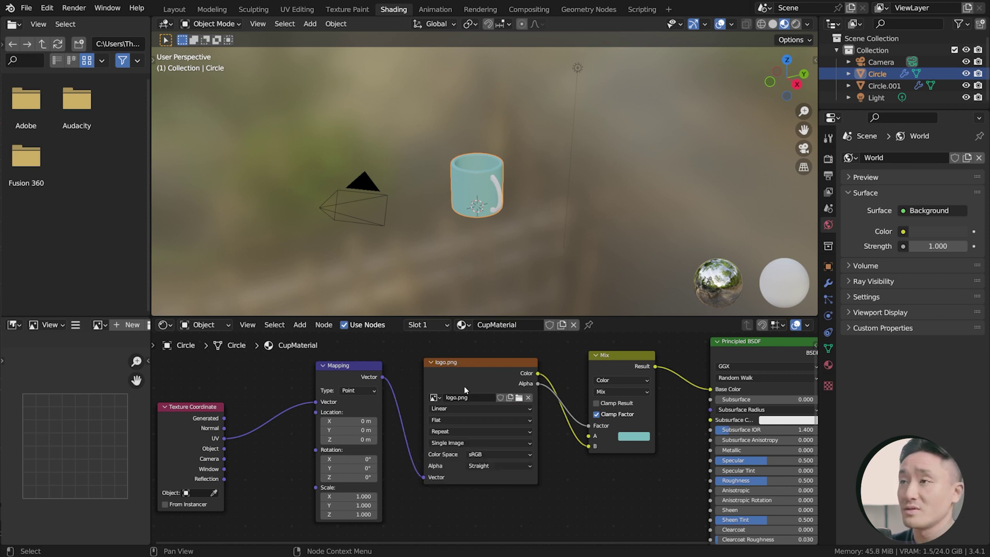
- Switch to the UV Editing workspace and display its 3D viewport in Material Preview shading
left_click(297, 10)
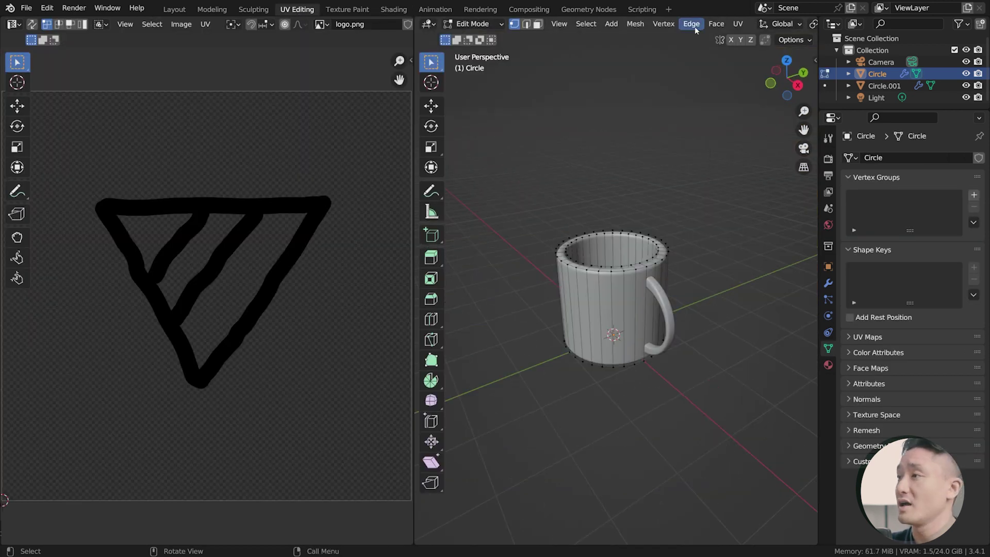
scroll(695, 25, "right", 6)
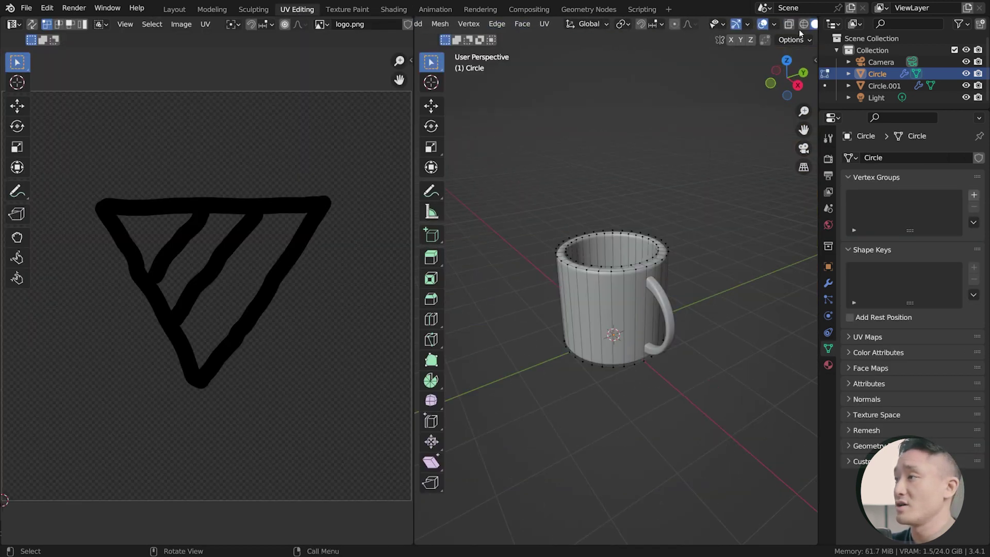
scroll(800, 28, "right", 3)
left_click(795, 25)
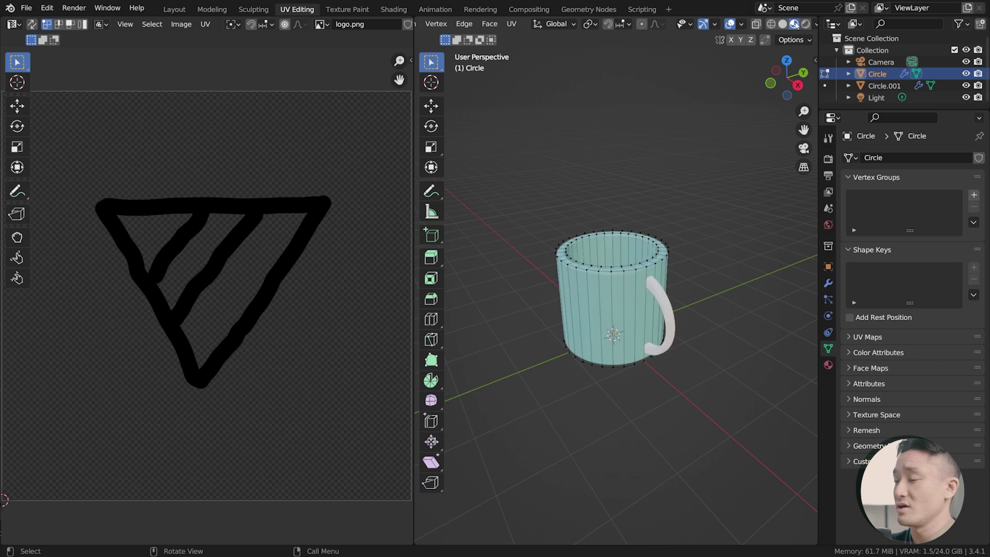
- Apply the Bevel modifier and the Subdivision modifier to the mug body in Object Mode
left_click(828, 283)
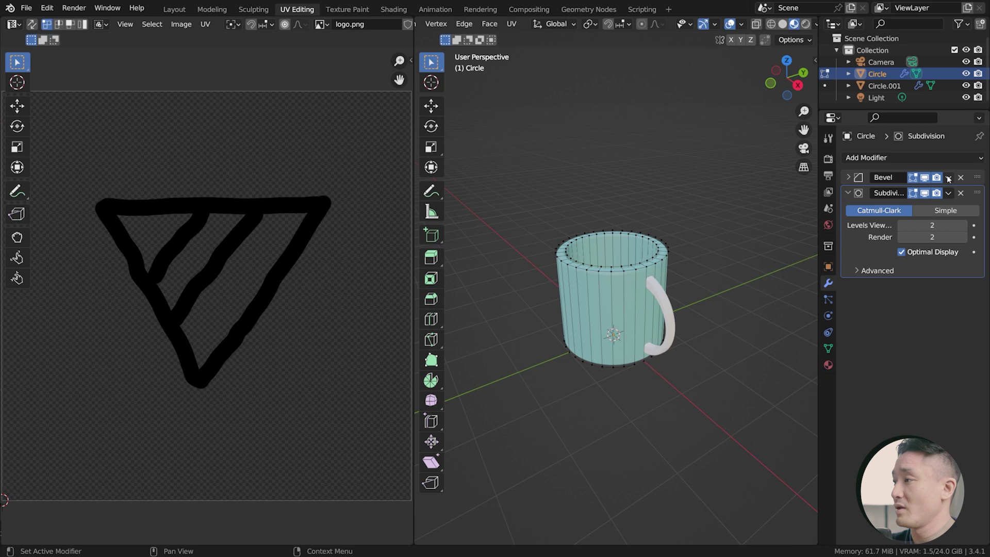
right_click(916, 191)
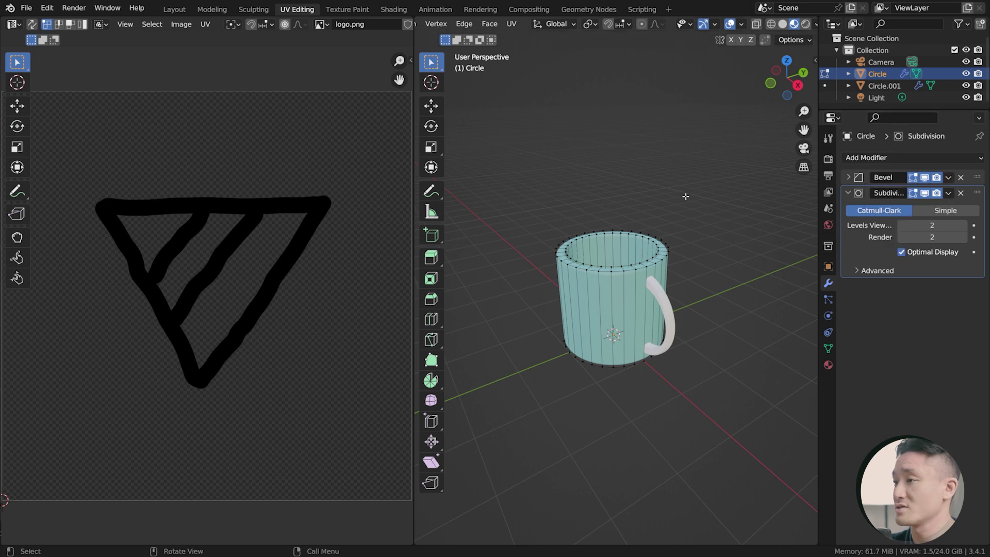
key("Tab")
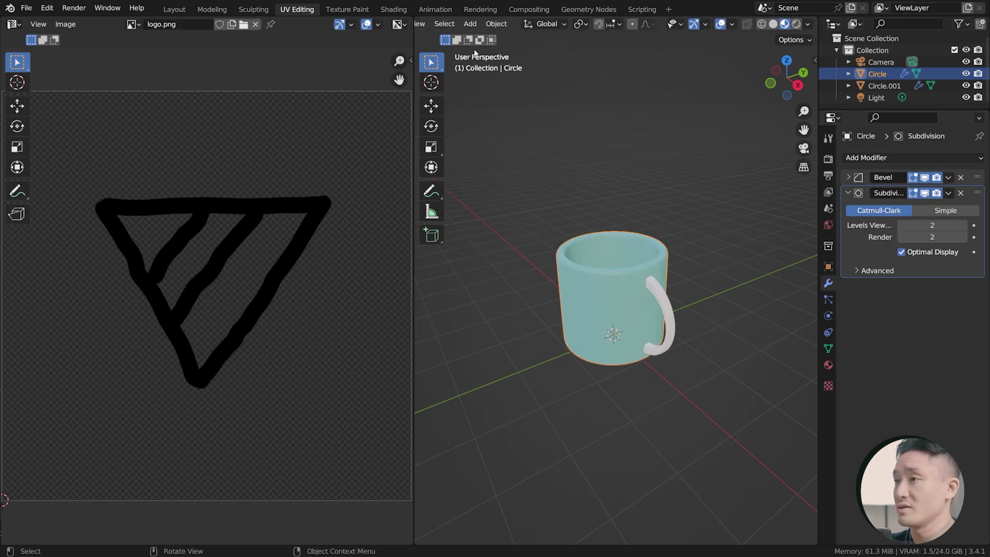
left_click(949, 178)
left_click(936, 191)
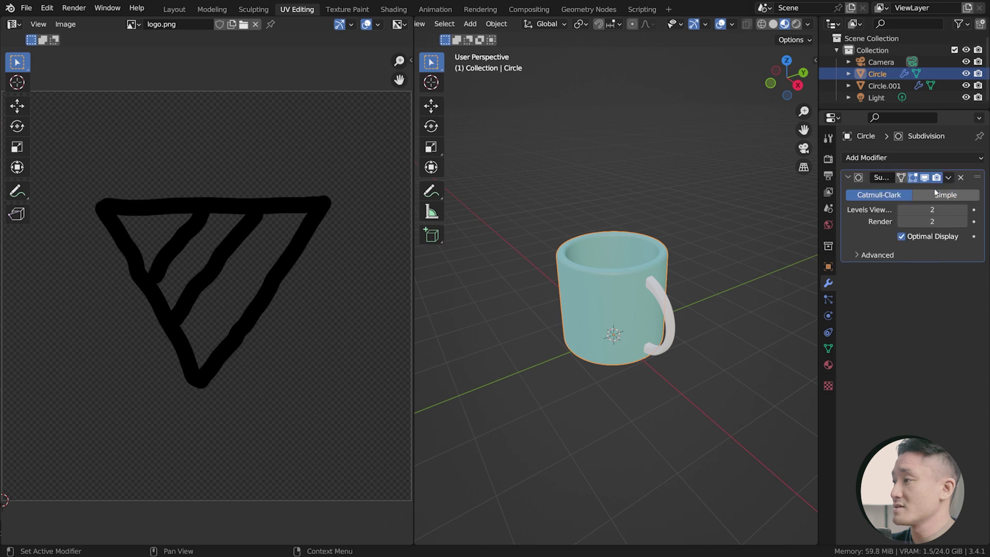
left_click(949, 178)
left_click(897, 190)
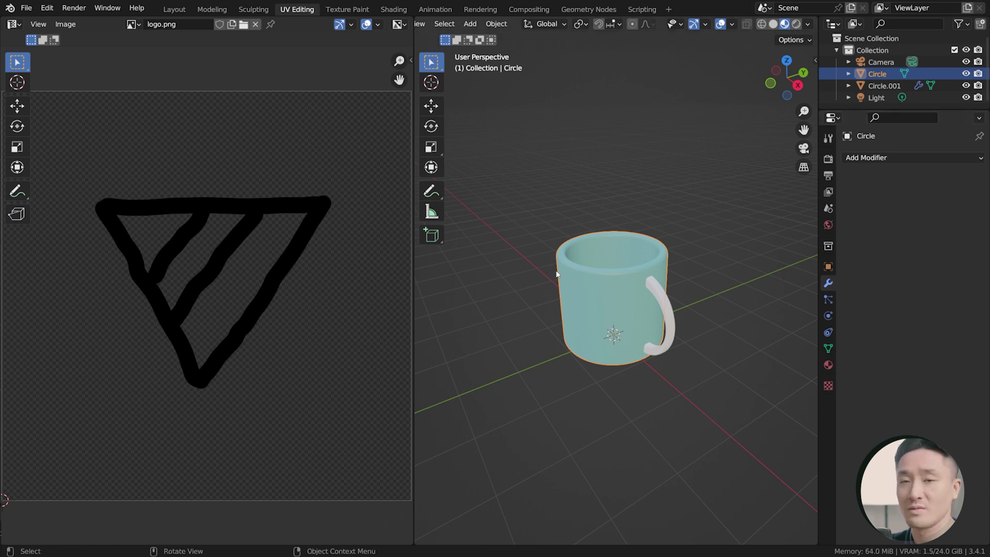
- Unwrap all faces of the mug body in Edit Mode using face selection
key("Tab")
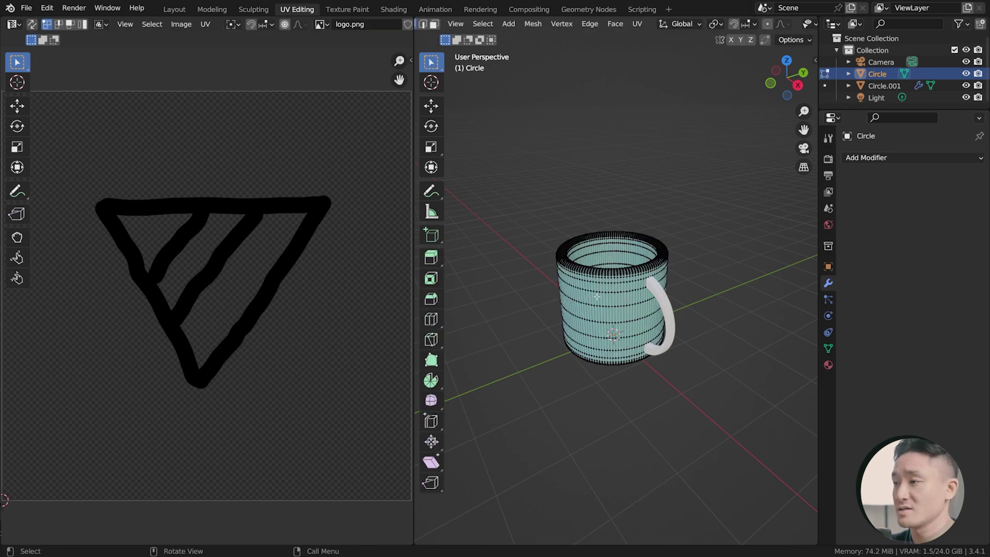
middle_click_drag(612, 282, 661, 282)
scroll(555, 24, "down", 1)
scroll(551, 25, "up", 2)
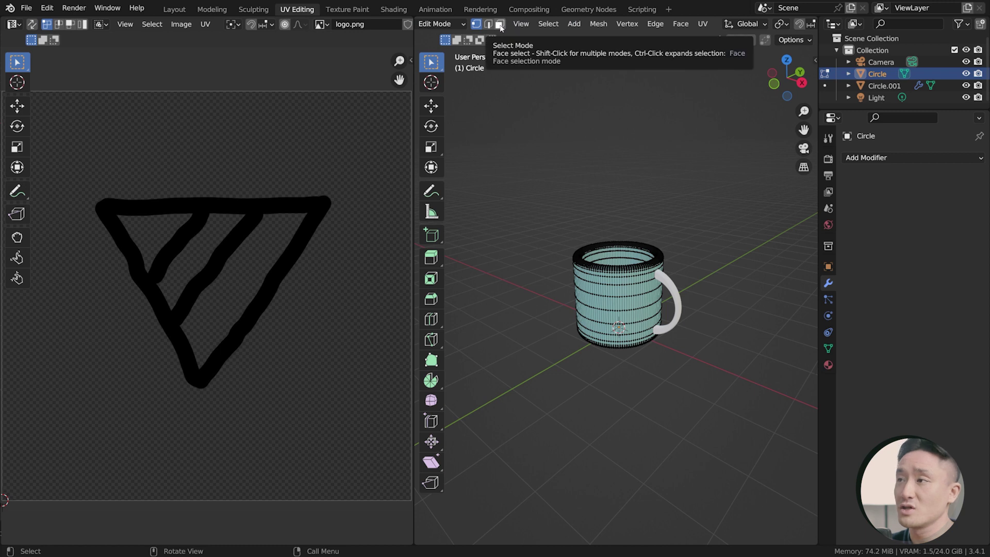
left_click(500, 27)
key("a")
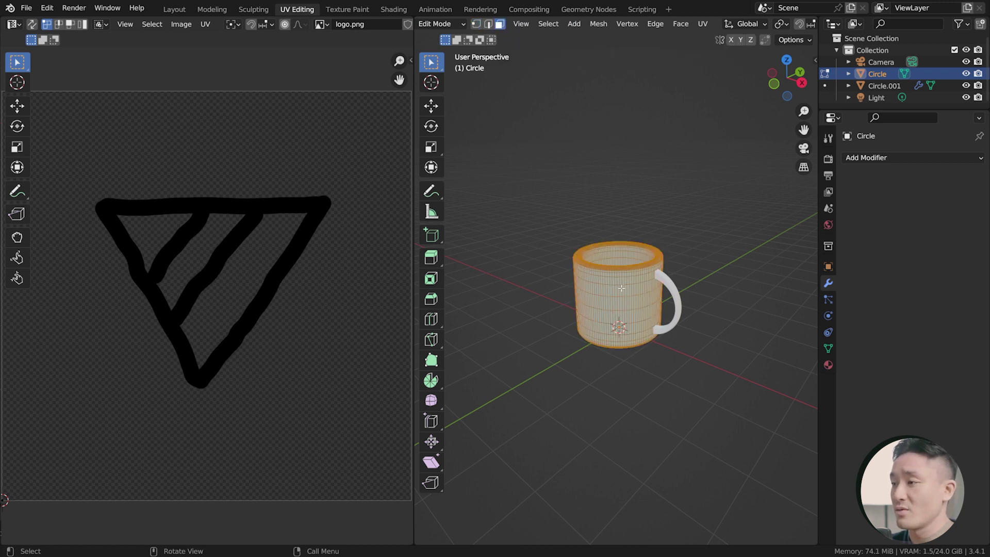
right_click(618, 382)
mouse_move(617, 384)
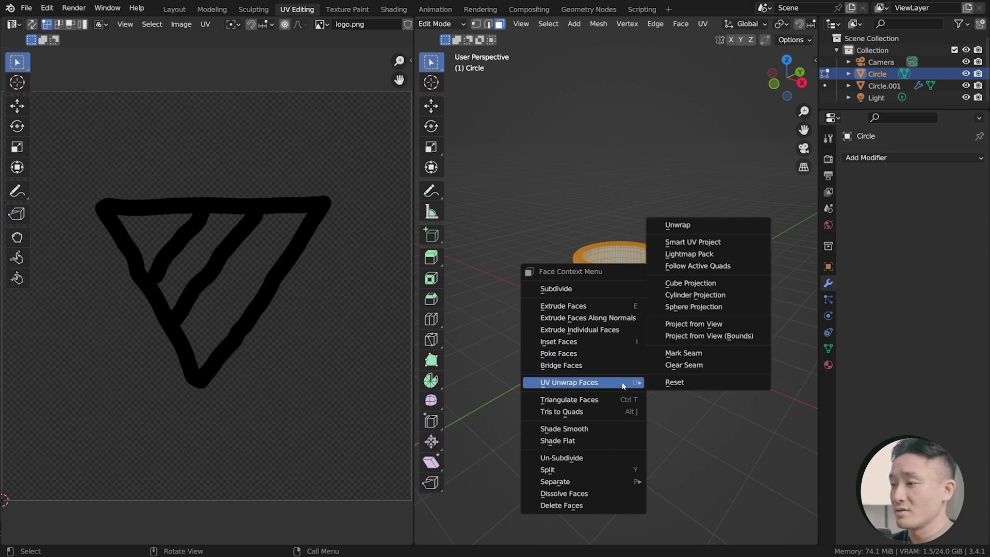
left_click(694, 229)
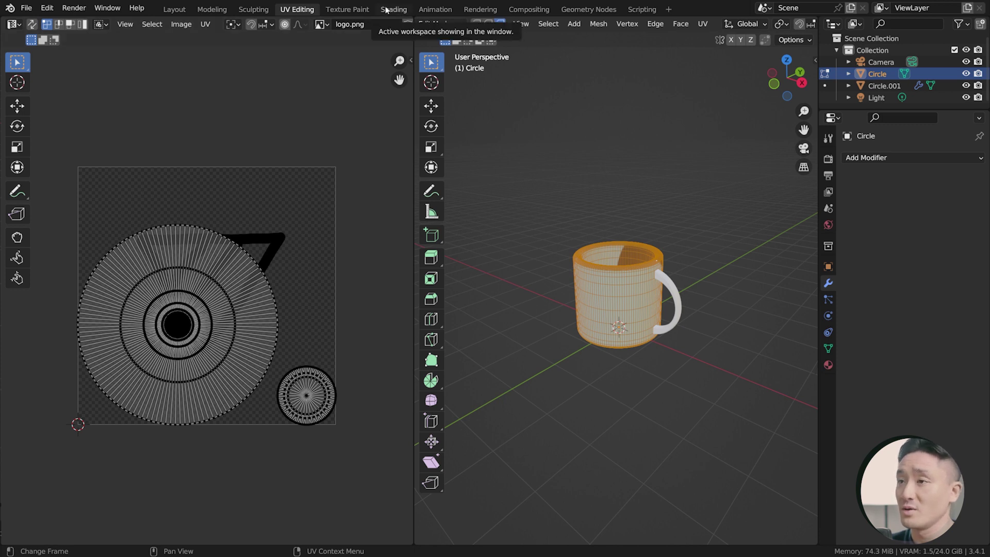
- Scale all of the mug's UVs down to a small cluster and move it into the empty upper-right corner of the logo image
left_click(613, 290)
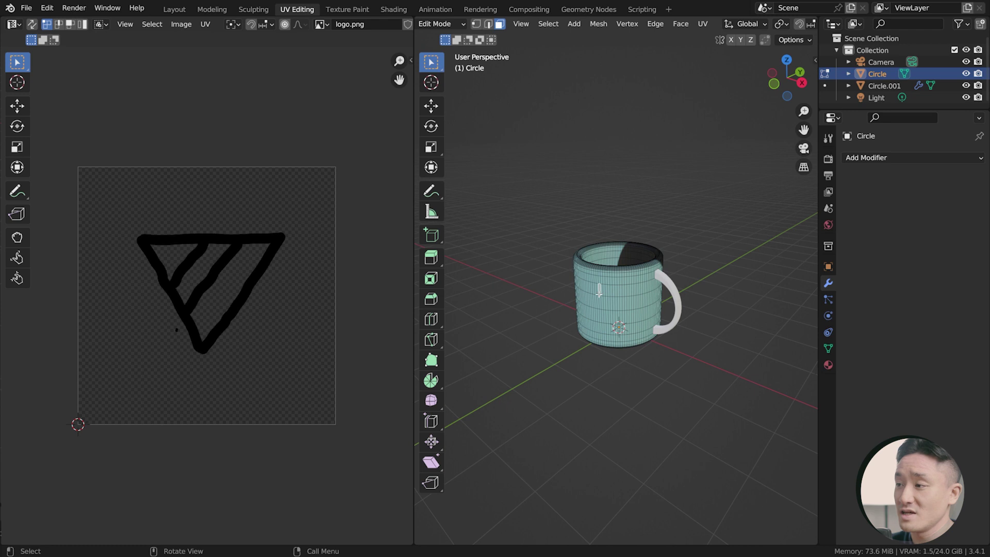
scroll(603, 291, "up", 5)
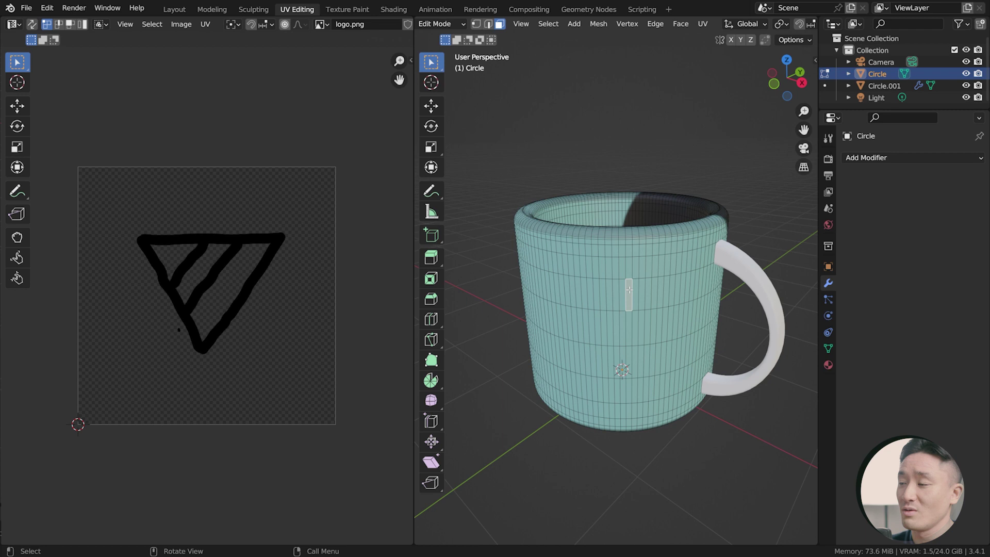
key("a")
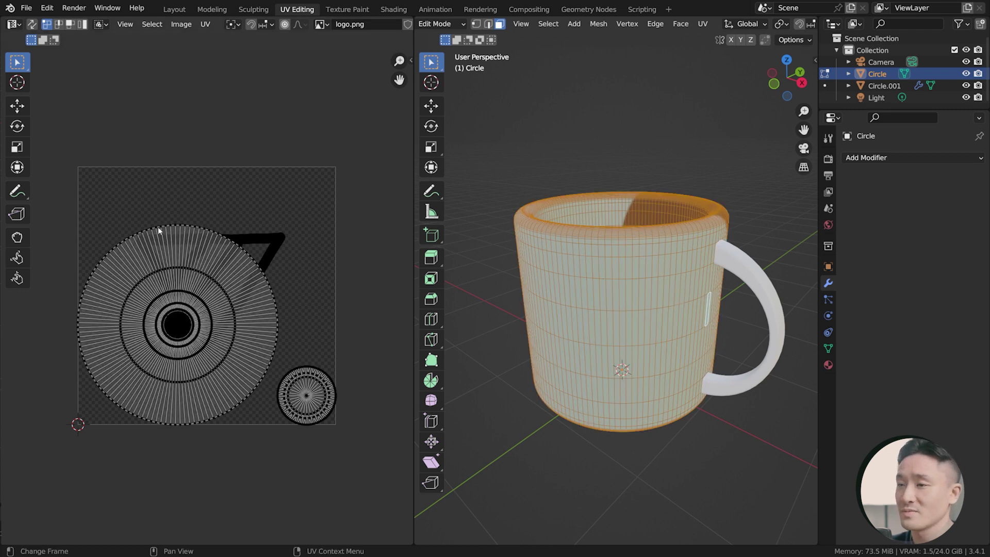
left_click_drag(49, 195, 361, 454)
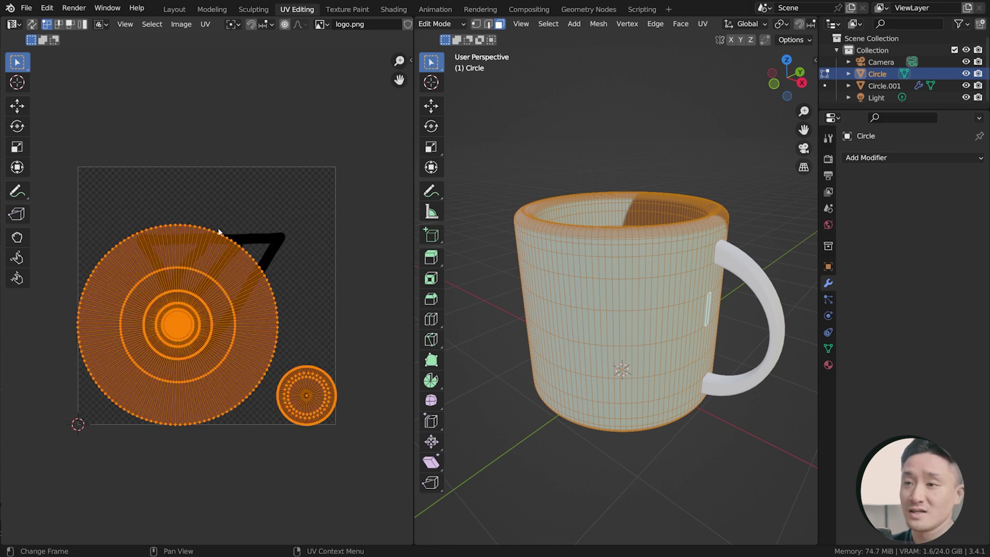
key("s")
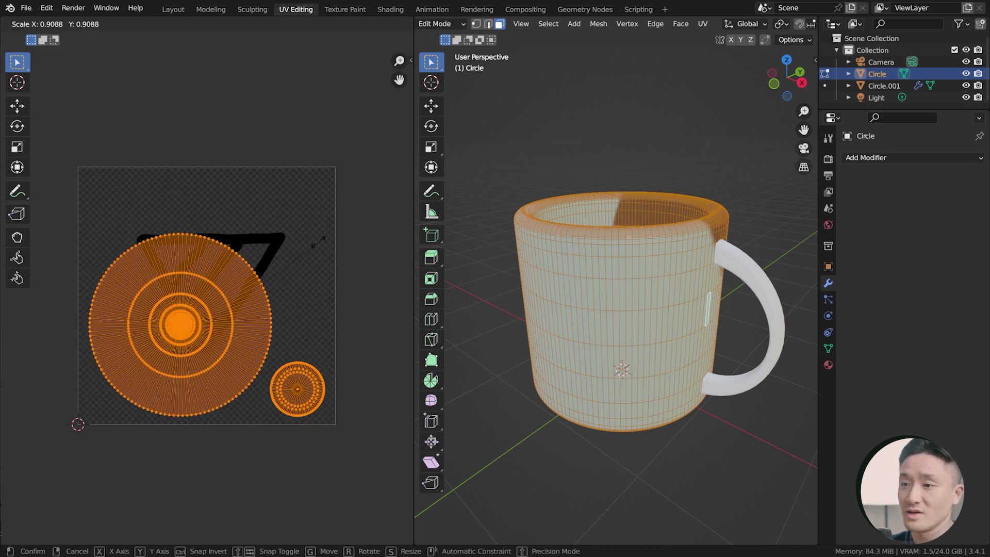
left_click(219, 319)
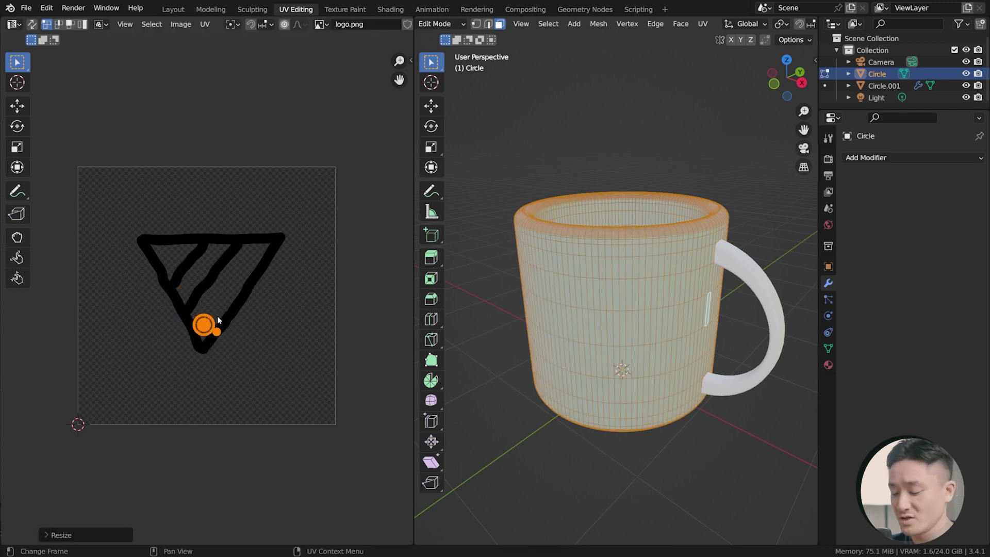
key("g")
left_click(310, 184)
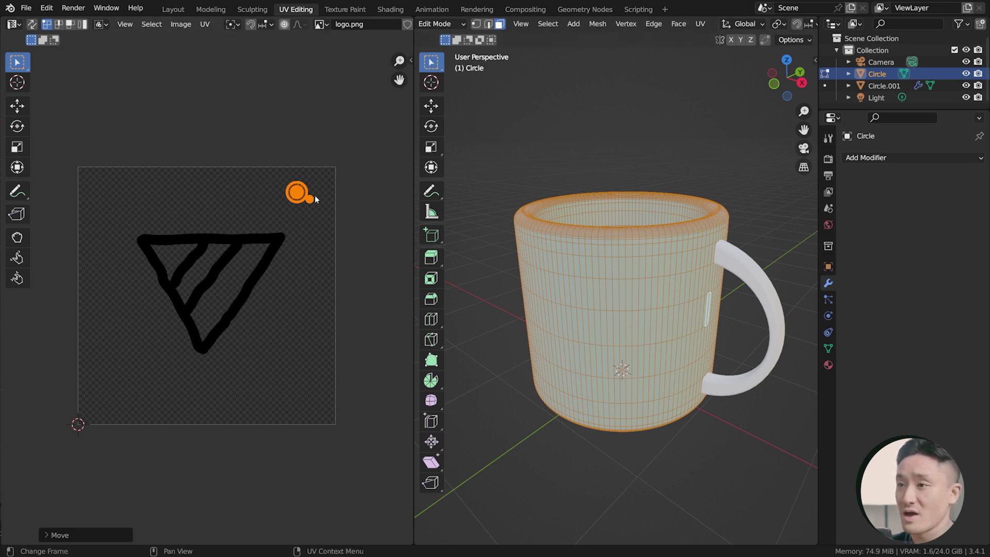
- Select only a roughly square patch of faces at the middle of the mug's front in front view and unwrap it
middle_click_drag(619, 309, 607, 254)
scroll(606, 253, "up", 4)
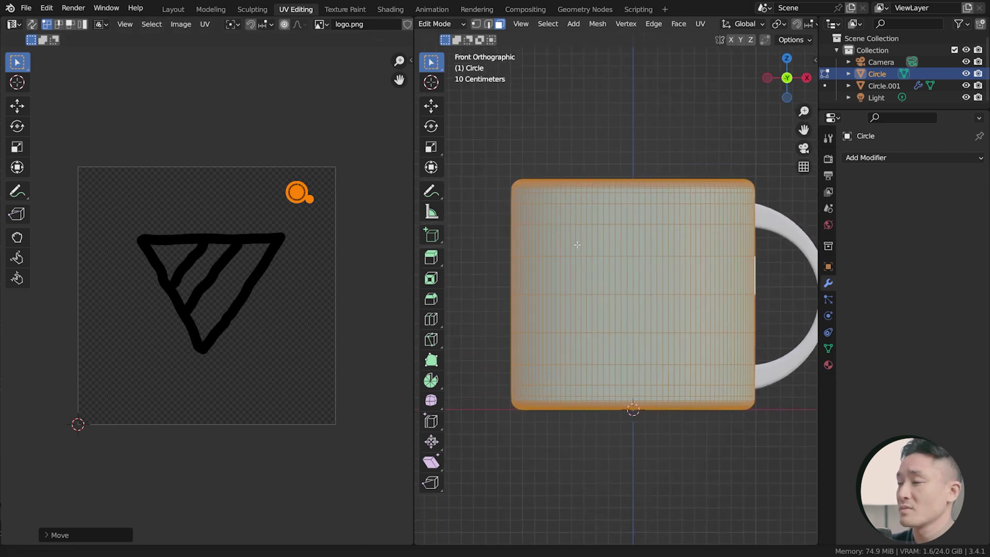
key("alt+a")
left_click_drag(553, 244, 690, 362)
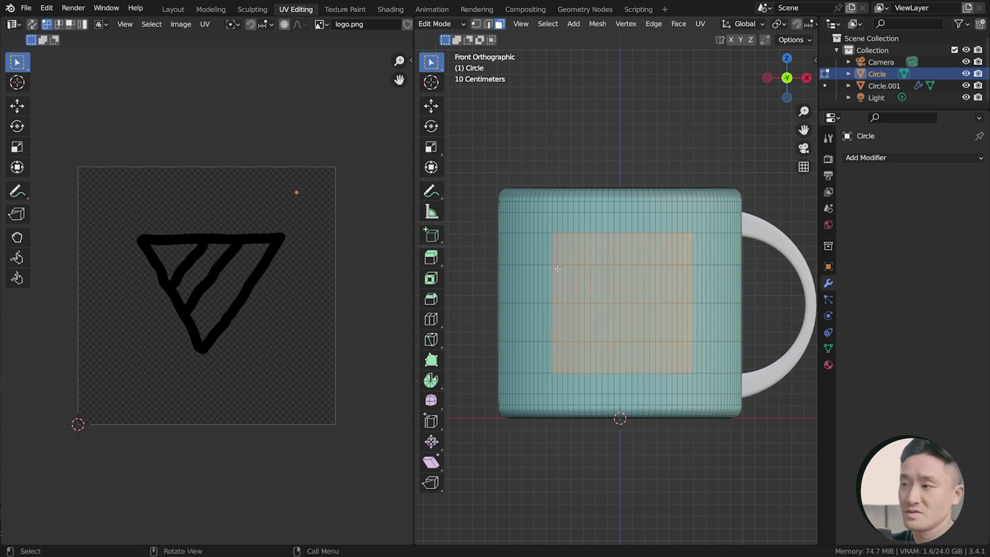
right_click(617, 273)
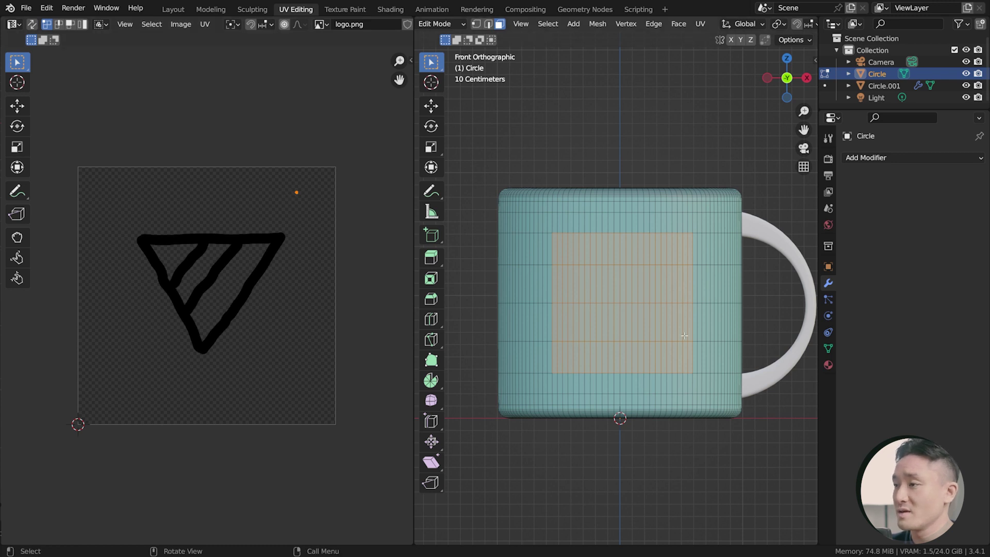
right_click(651, 301)
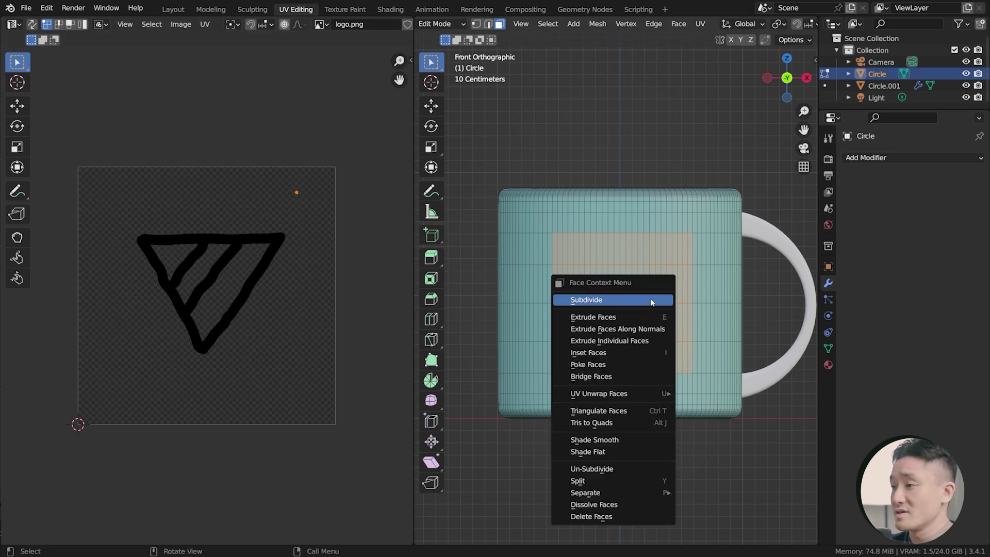
mouse_move(633, 399)
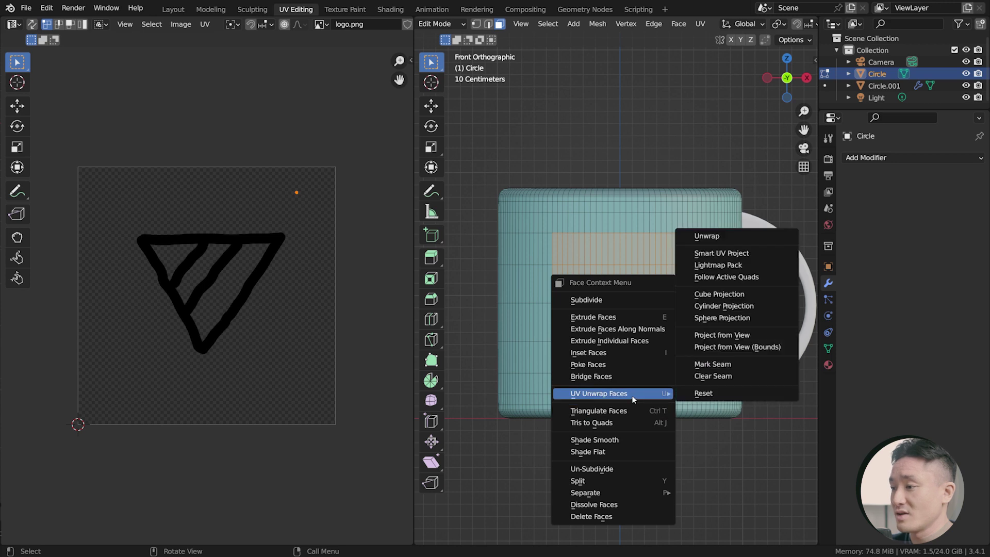
left_click(720, 235)
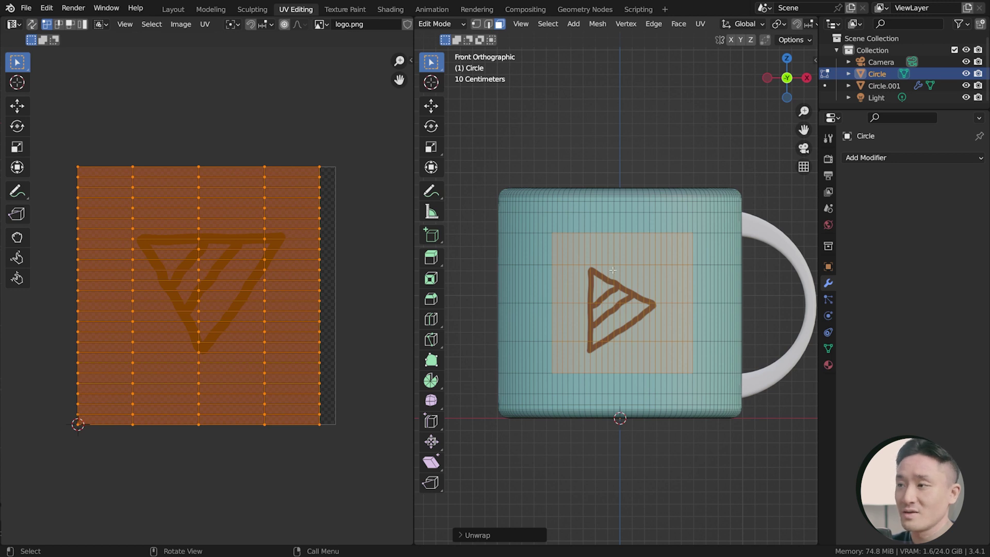
left_click(541, 243)
key("ctrl+z")
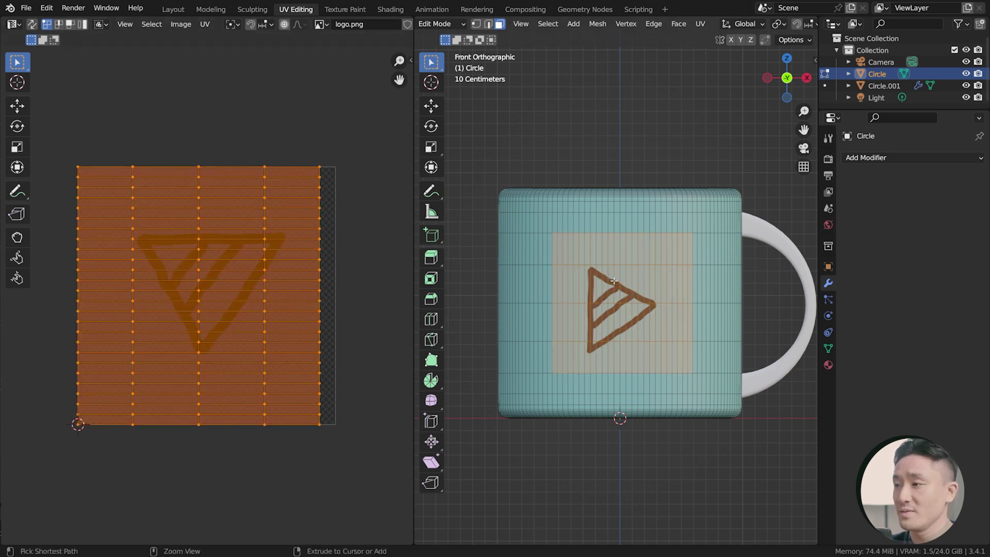
- Rotate all UVs of the front patch by 90° so the logo's triangle points down
left_click(62, 139)
key("b")
left_click_drag(51, 129, 346, 457)
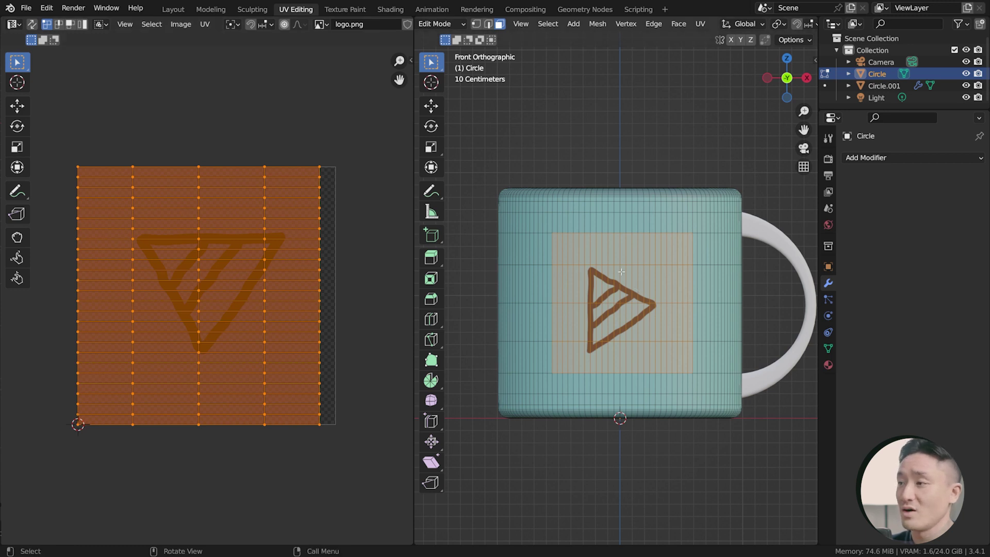
key("r")
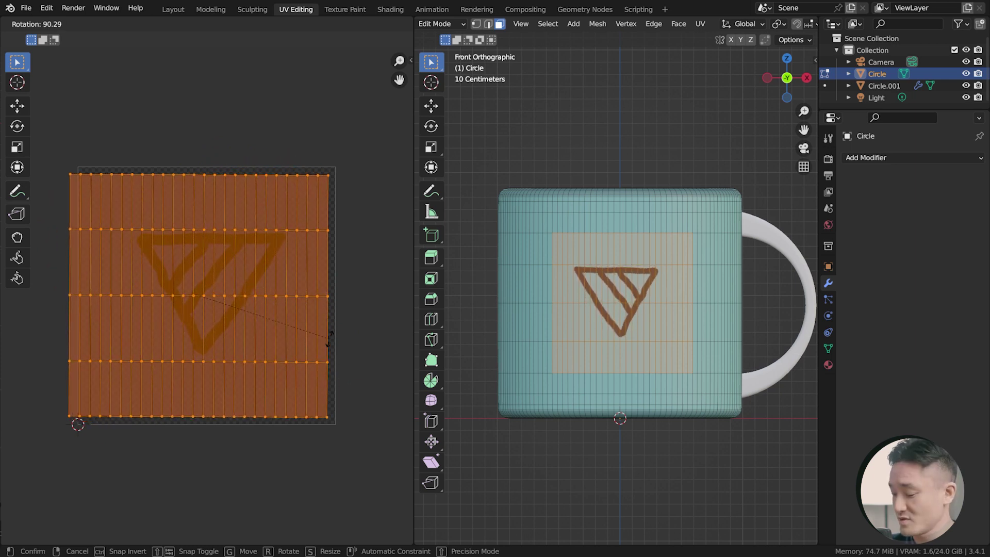
type("90")
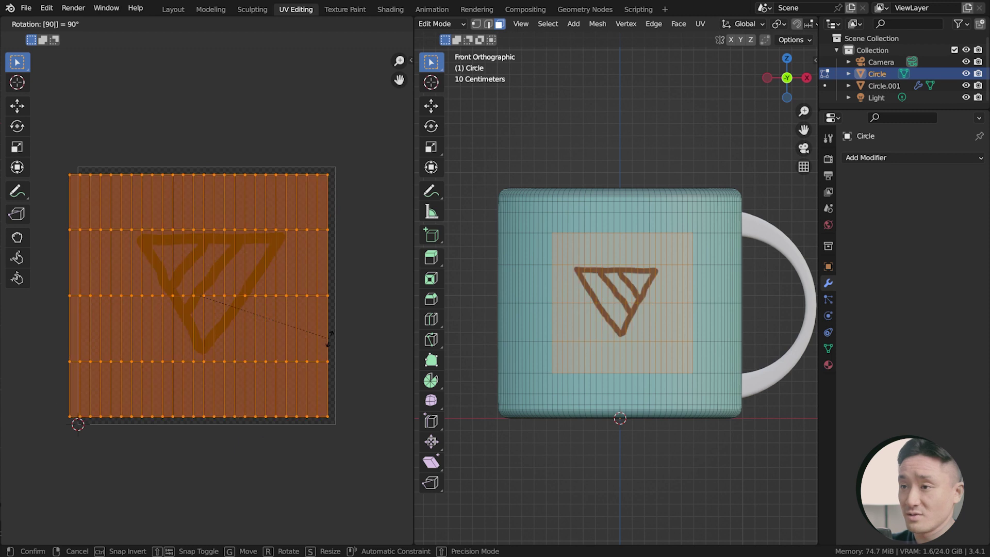
key("Return")
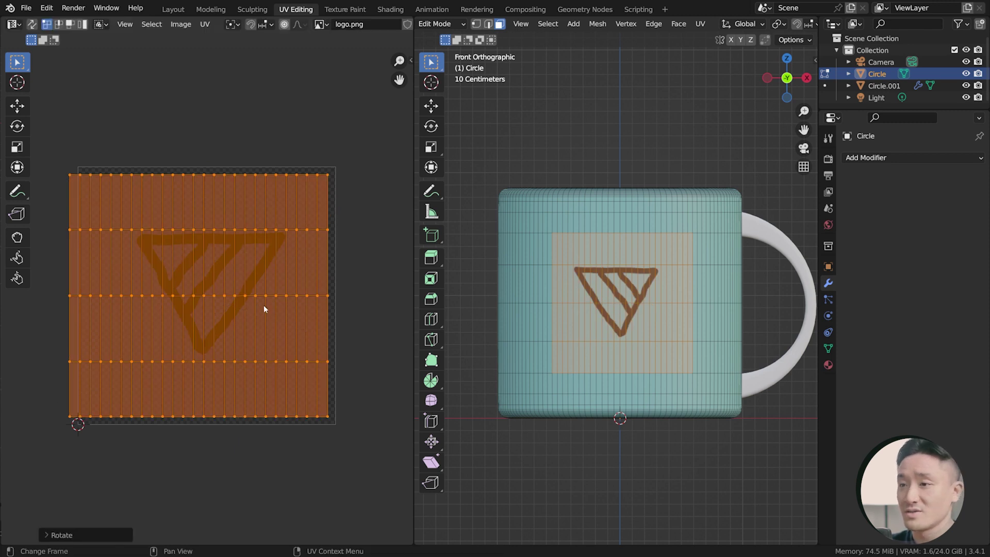
- Move the front patch's UVs to center the logo within the patch and mirror them along X
key("g")
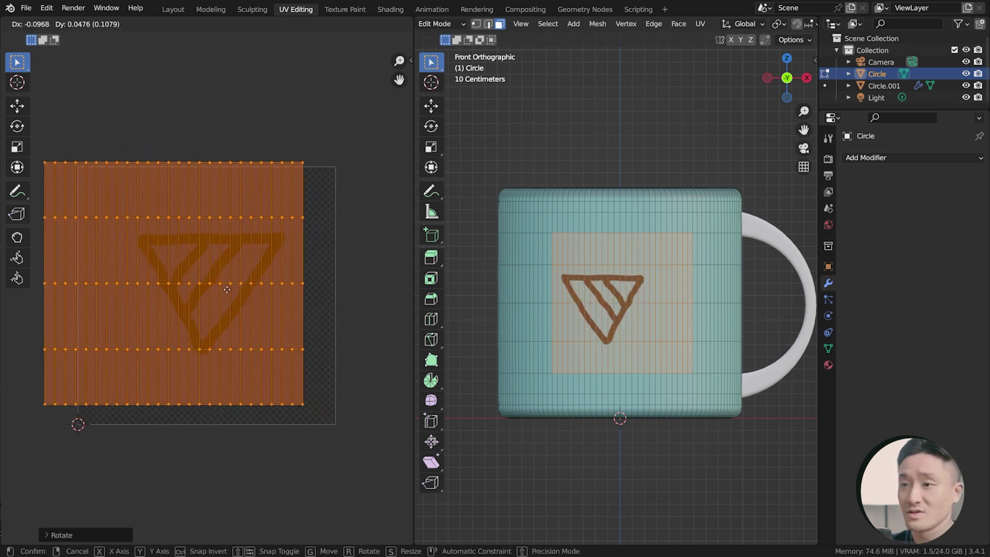
left_click(266, 294)
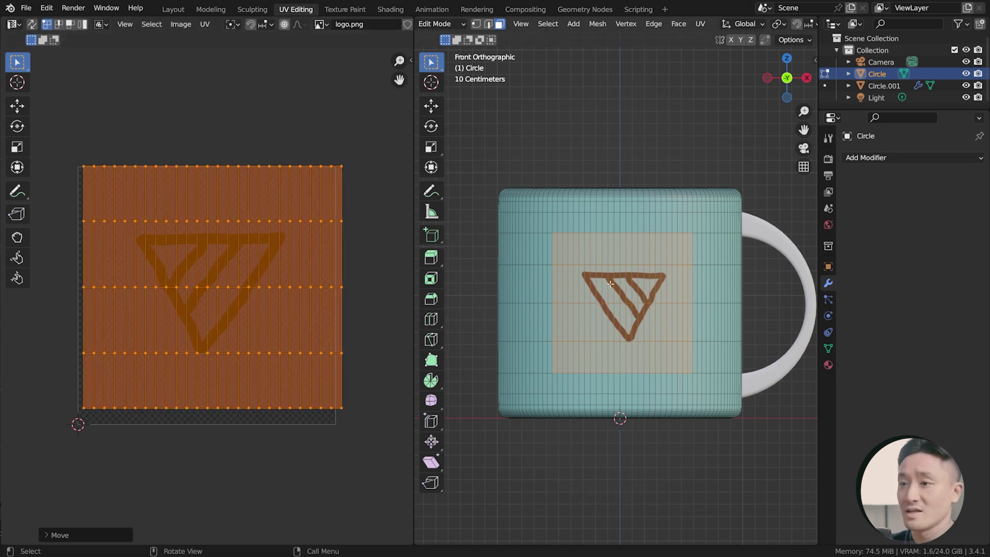
right_click(223, 249)
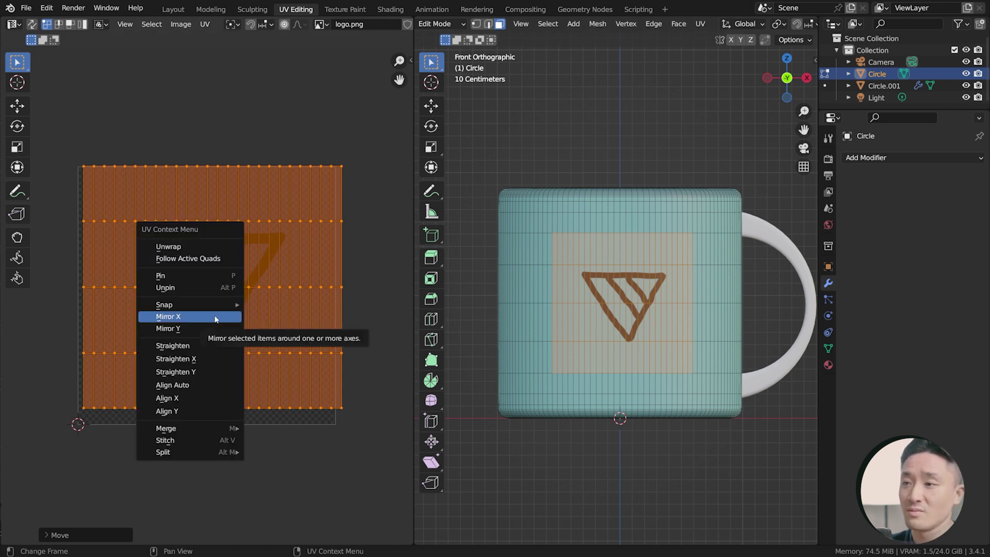
left_click(215, 317)
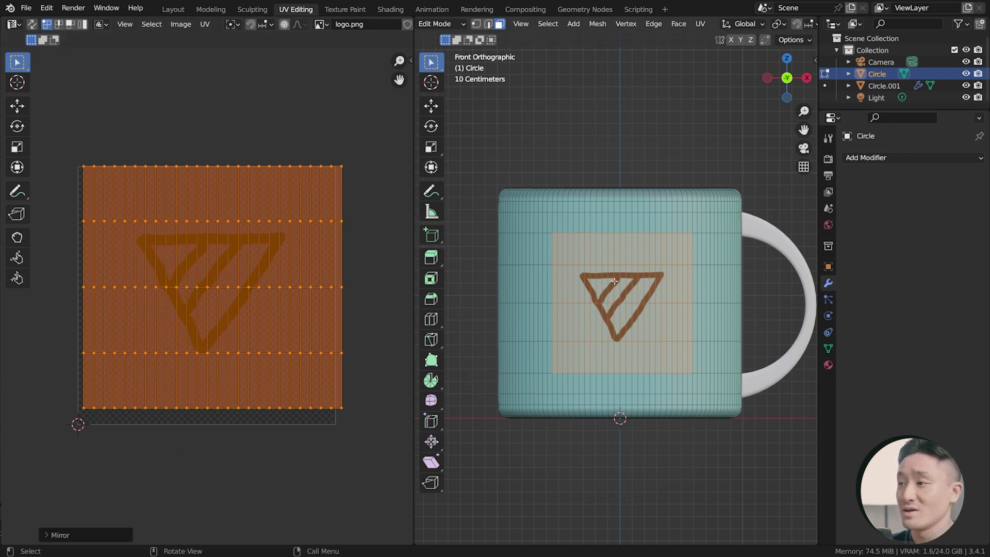
- Switch to the Shading workspace and inspect the logo's placement on the mug's front up close
middle_click_drag(615, 281, 592, 283)
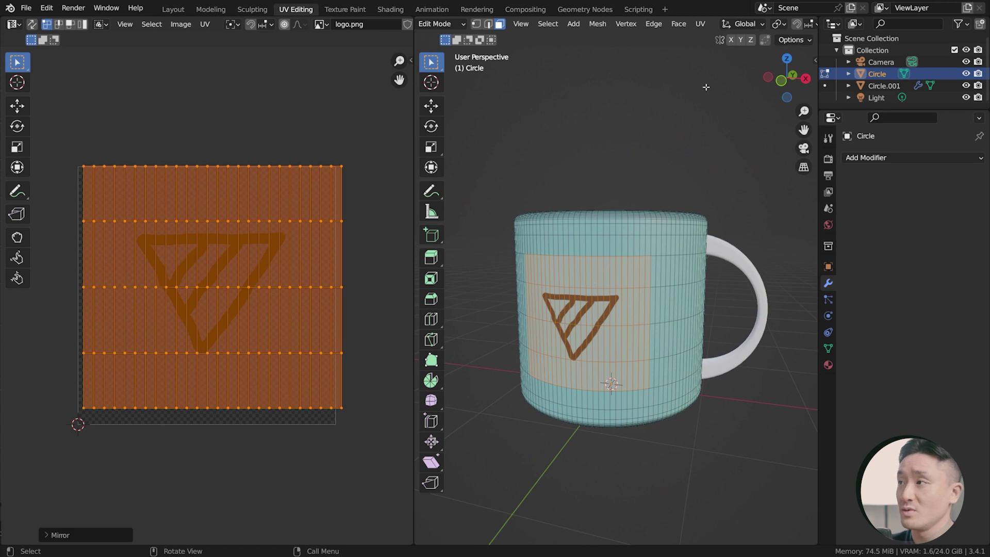
left_click(398, 9)
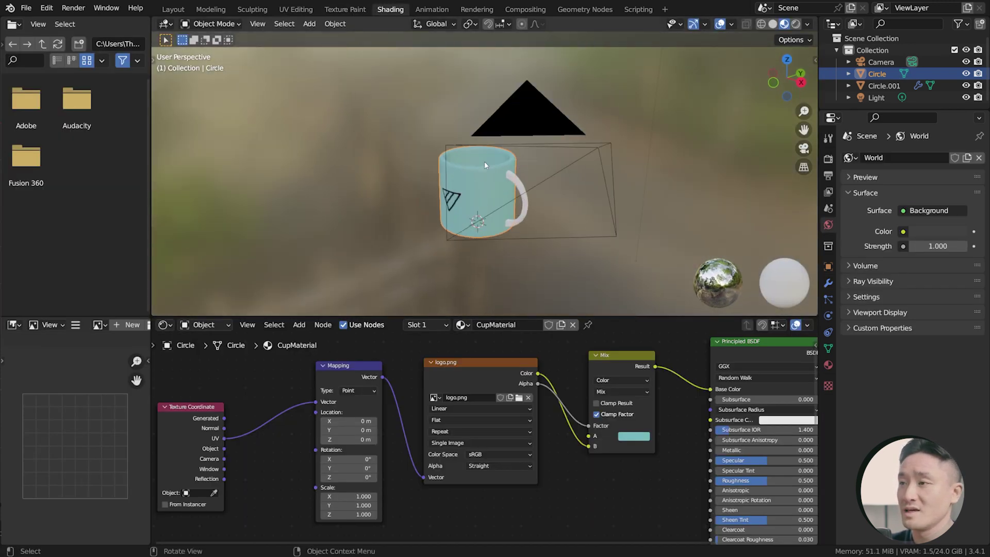
scroll(484, 161, "up", 3)
mouse_move(484, 160)
middle_mouse_down()
mouse_move(457, 172)
mouse_move(481, 164)
mouse_move(493, 172)
middle_mouse_up()
scroll(493, 172, "up", 2)
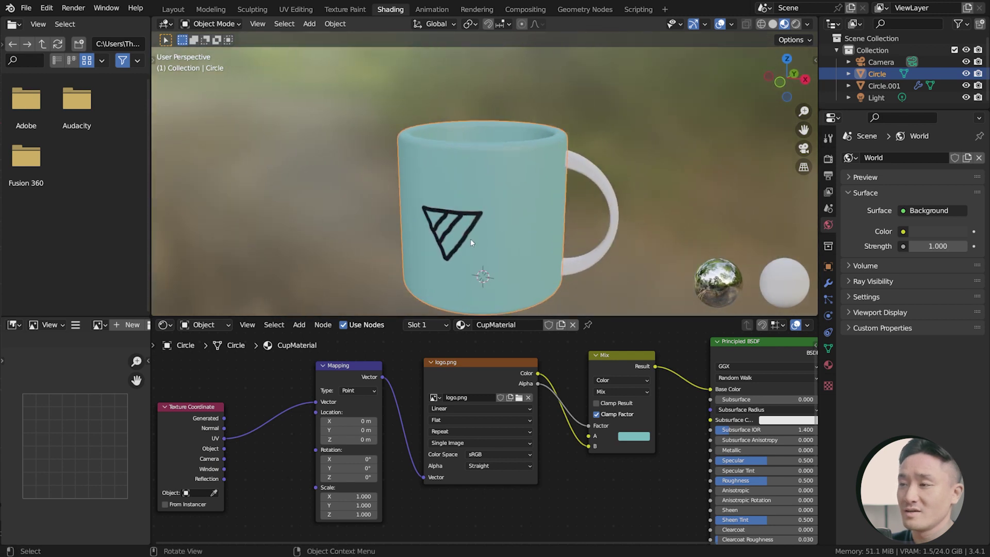
- Change the Mix node's A color to a muted mint green with hue 0.443, saturation 0.432 and value 0.500
left_click(631, 440)
left_click(659, 346)
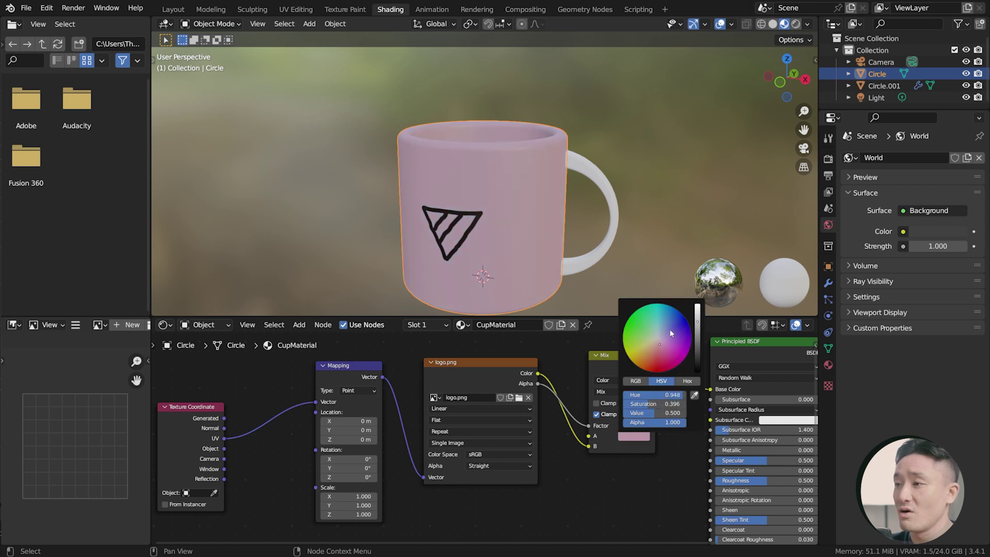
mouse_move(671, 333)
left_mouse_down()
mouse_move(641, 335)
mouse_move(668, 344)
left_mouse_up()
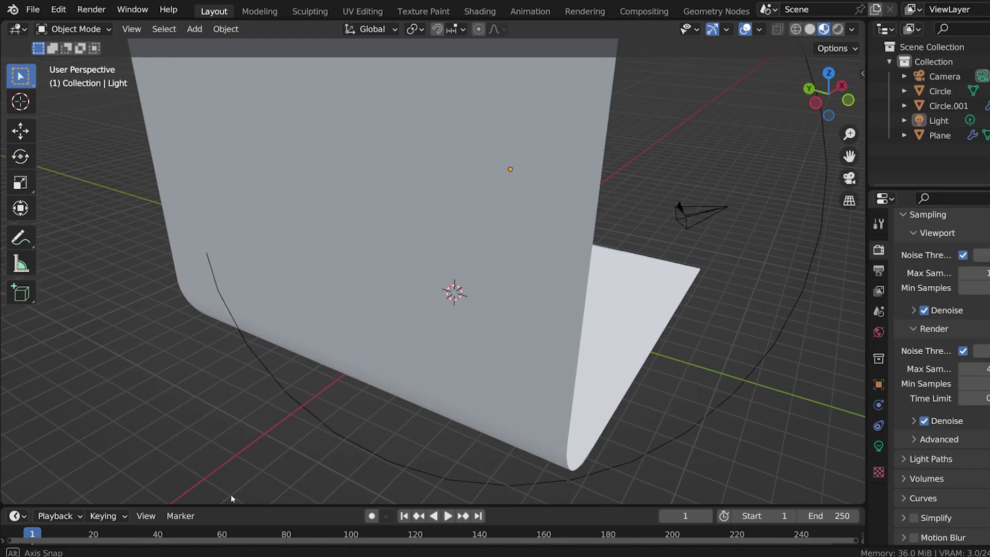
middle_click_drag(230, 494, 208, 496)
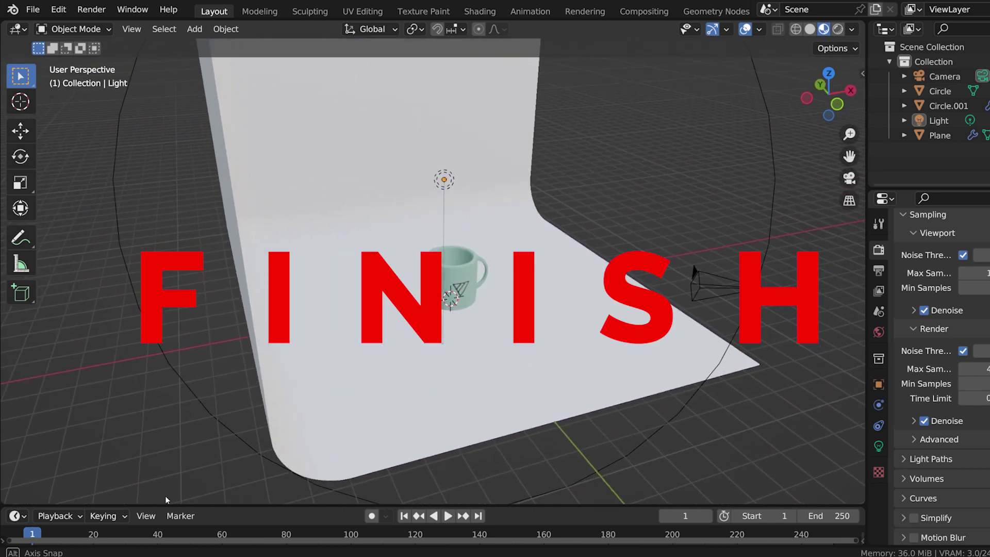
middle_click_drag(166, 498, 51, 496)
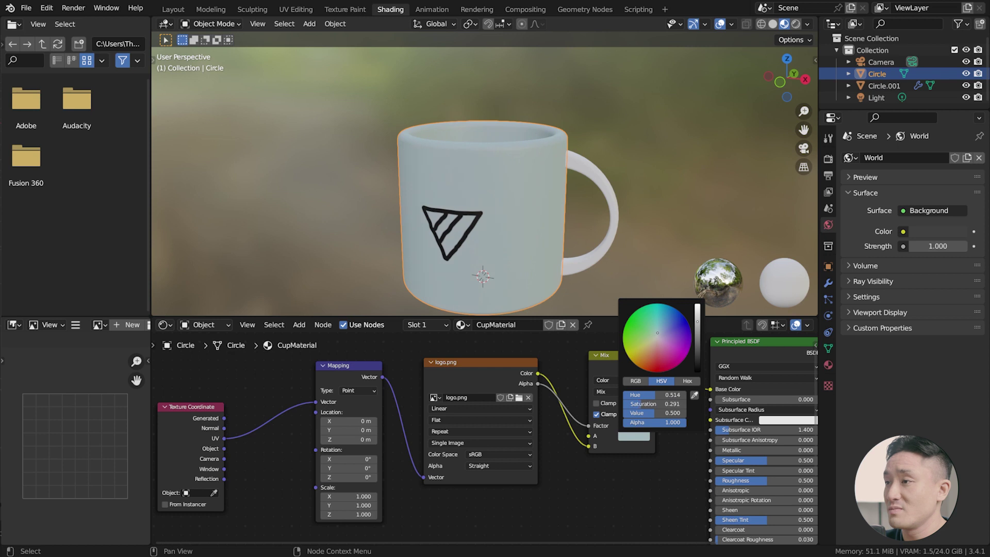
left_click_drag(657, 333, 656, 331)
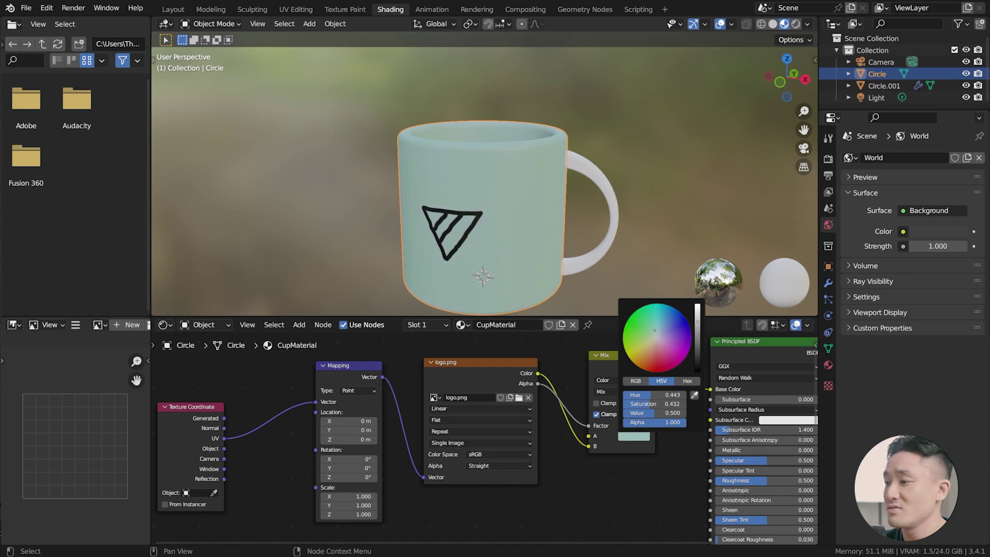
left_click_drag(654, 330, 655, 332)
- Copy the mug color's hex value and give the handle a new material with 91BCAF as its base color
left_click(634, 436)
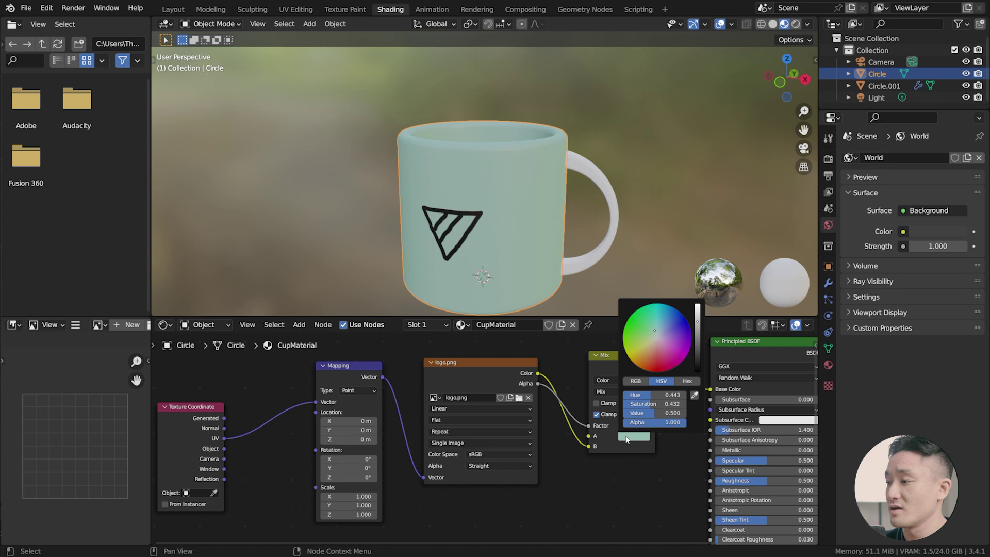
left_click(687, 382)
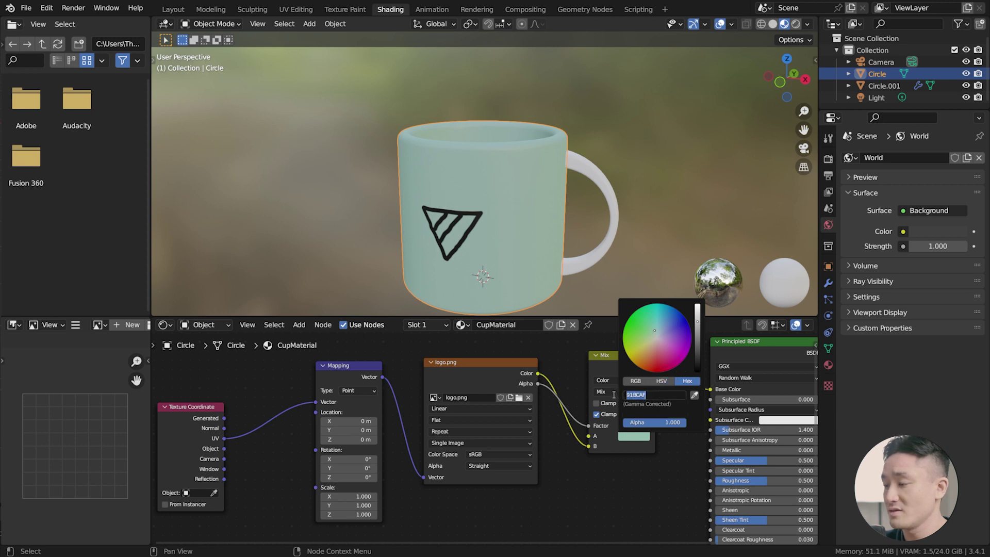
left_click(624, 269)
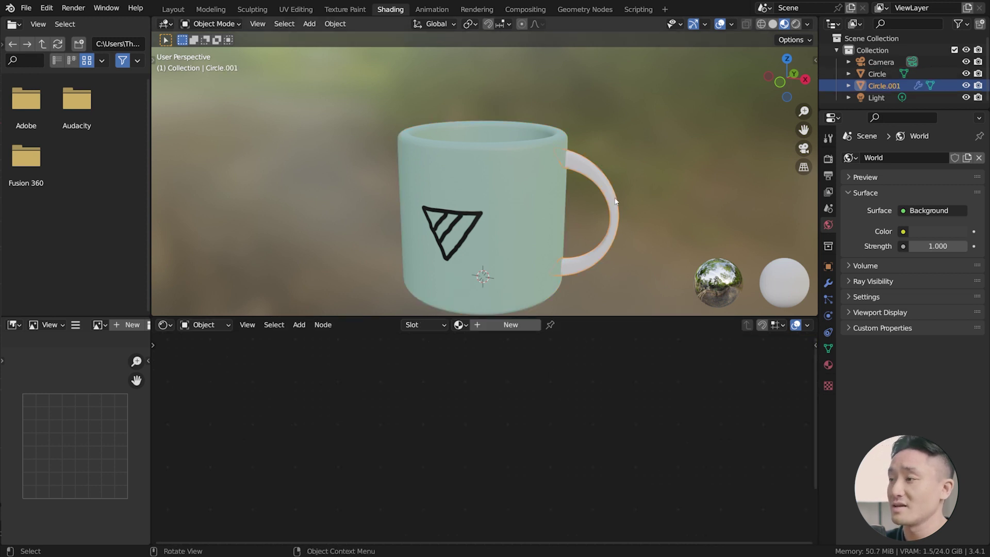
left_click(602, 188)
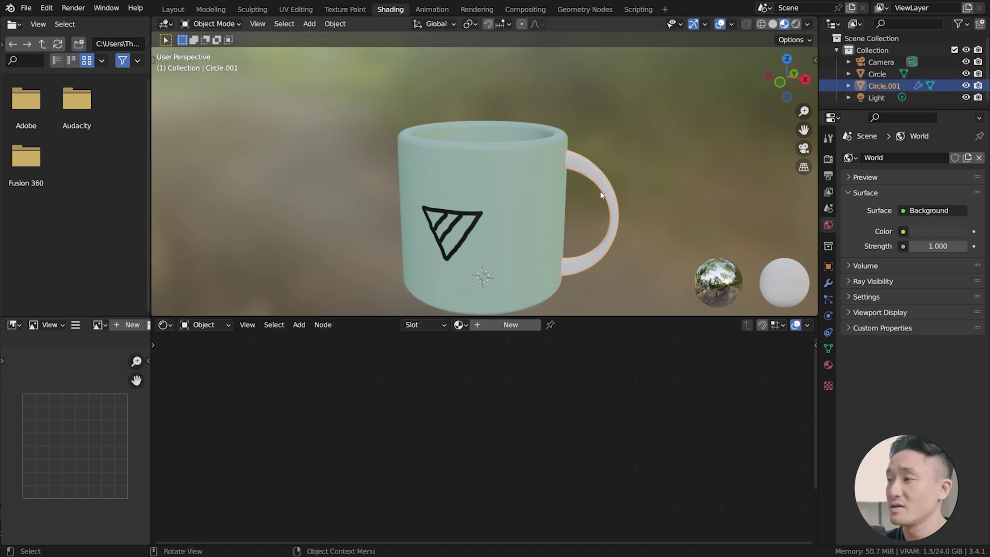
left_click(514, 325)
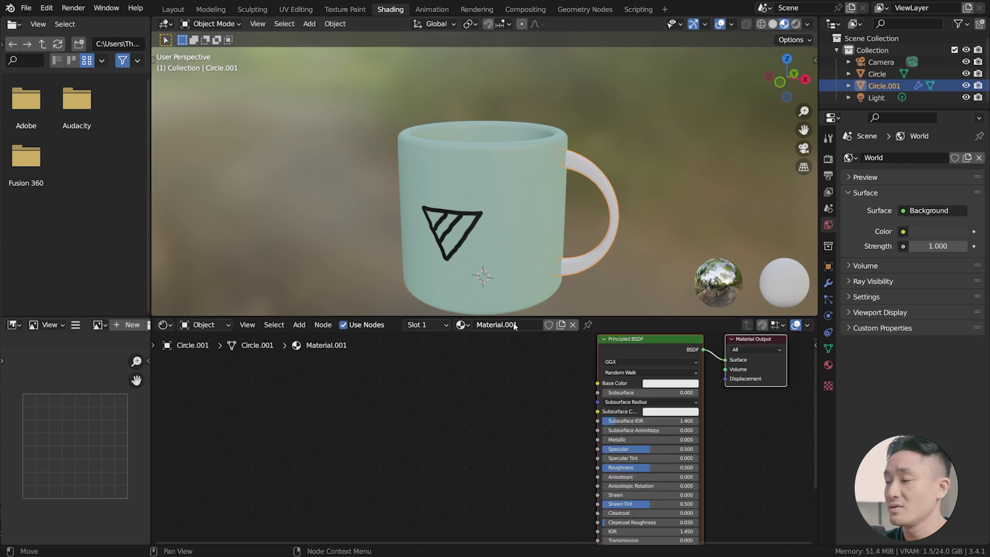
left_click(828, 365)
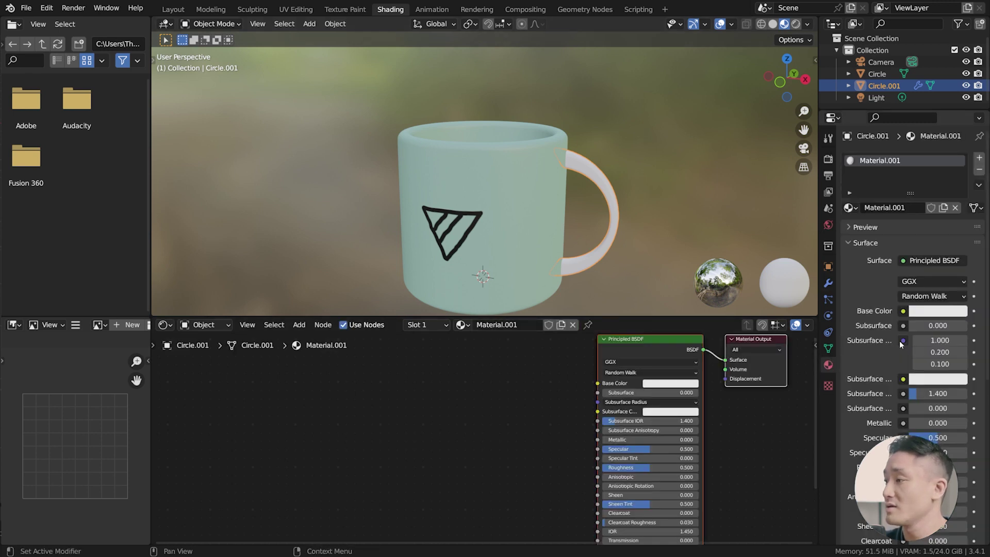
left_click(934, 311)
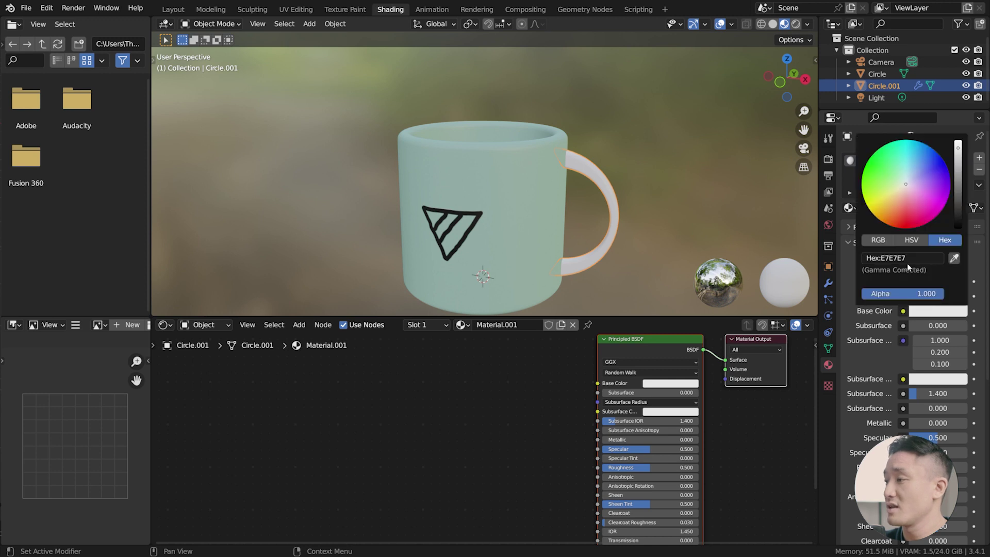
left_click(918, 259)
type("91BCAF")
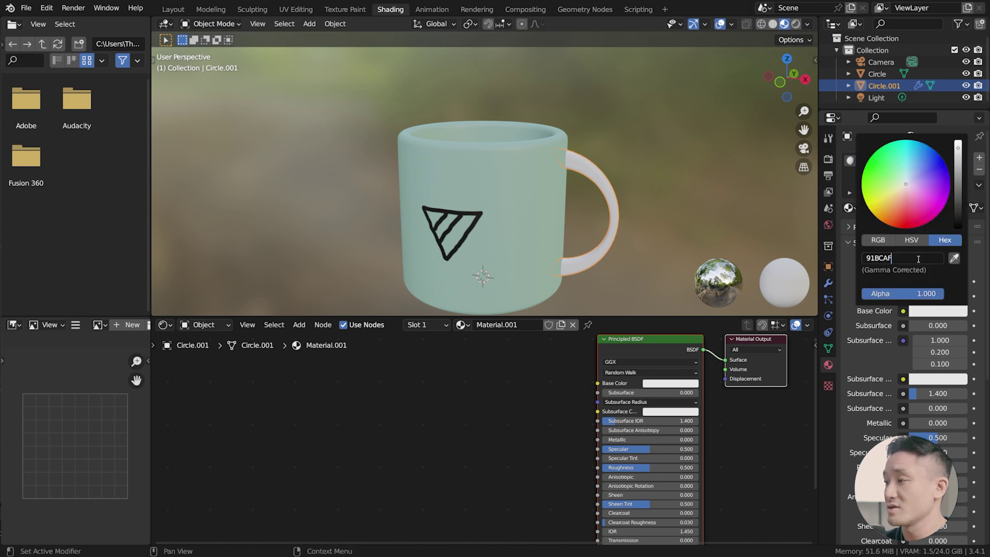
key("Return")
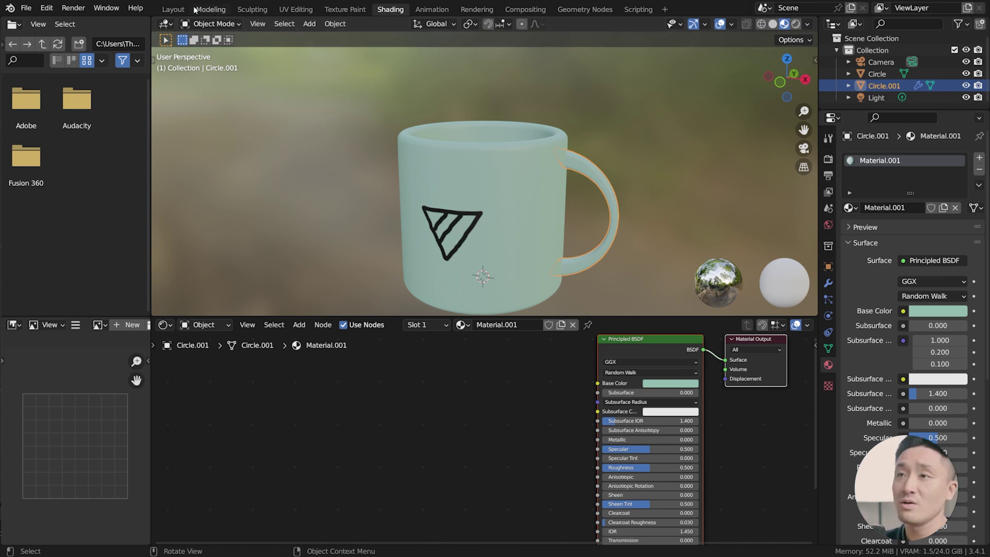
- Switch to the Layout workspace and add a plane mesh at the origin beneath the mug
left_click(173, 10)
middle_click_drag(418, 273, 415, 261)
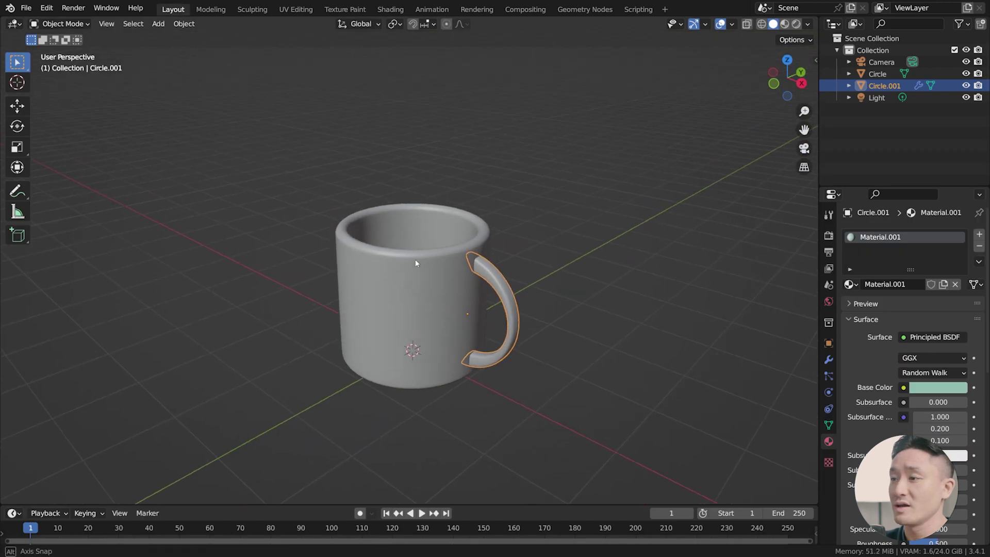
left_click(500, 224)
scroll(495, 236, "down", 2)
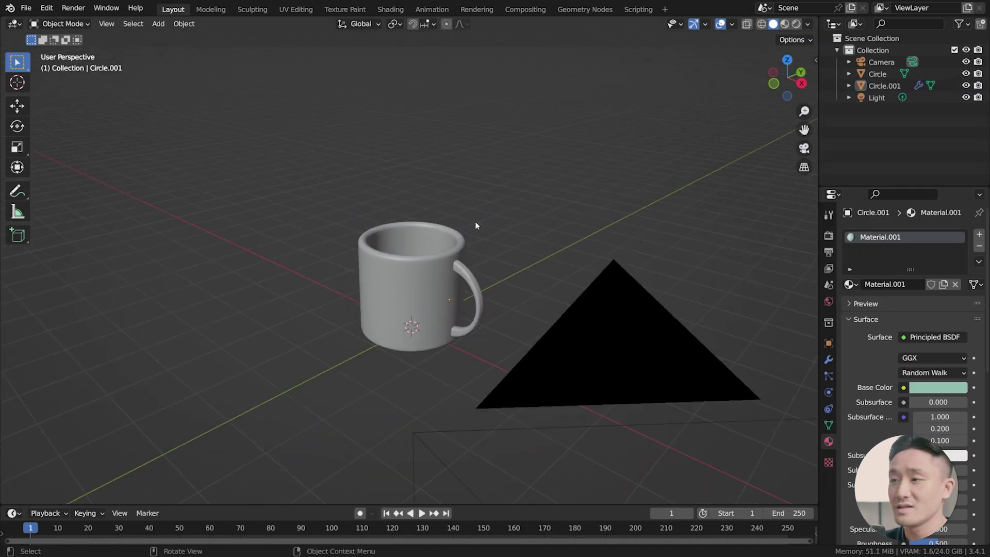
middle_click_drag(473, 232, 445, 315)
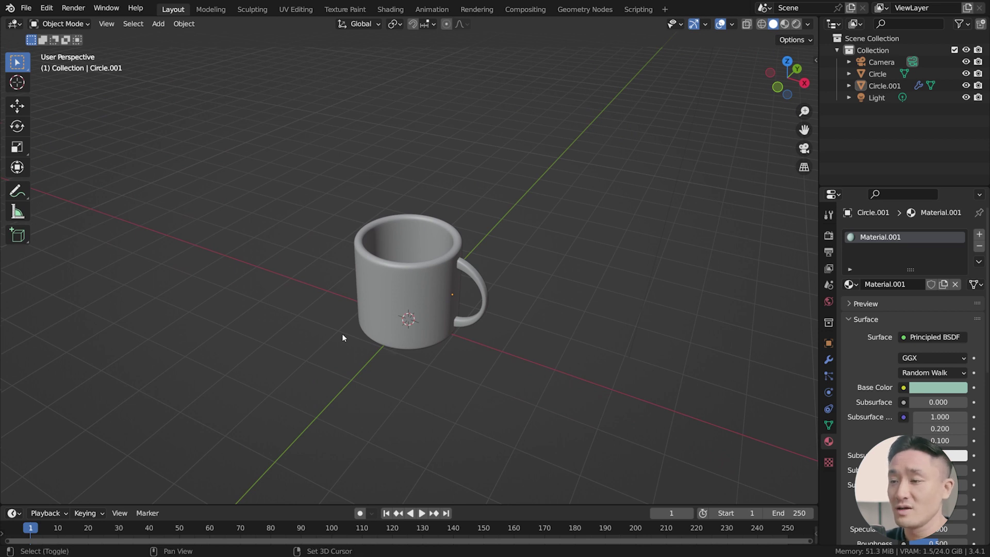
key("shift+a")
mouse_move(343, 335)
mouse_move(343, 316)
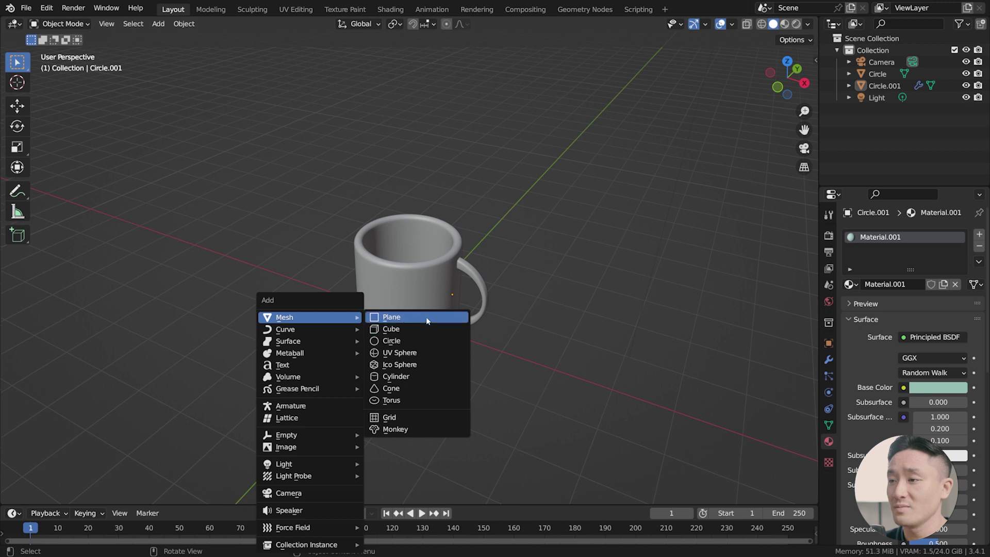
left_click(443, 316)
middle_click_drag(464, 300, 447, 325)
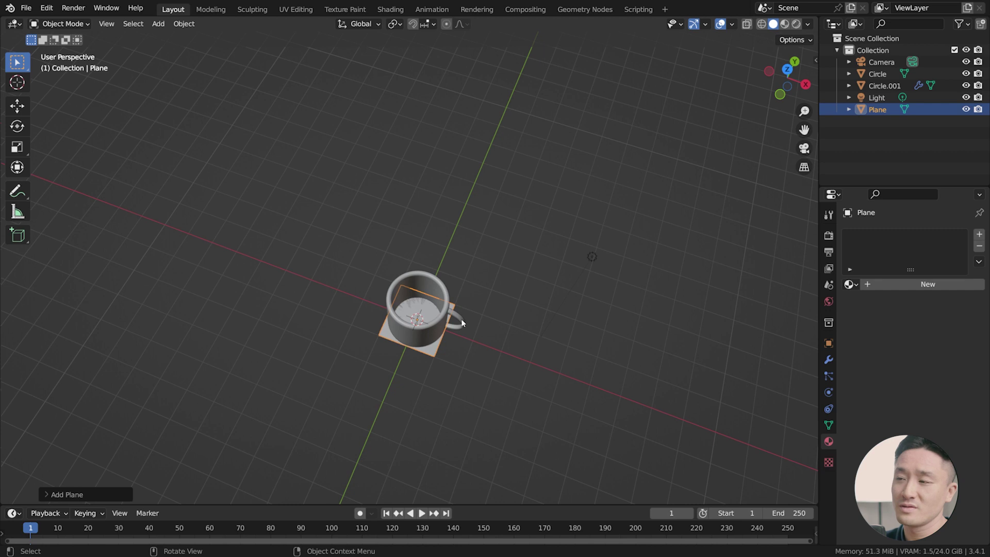
- Scale the plane up in Edit Mode until it forms a wide floor extending well beyond the mug on all sides
key("a")
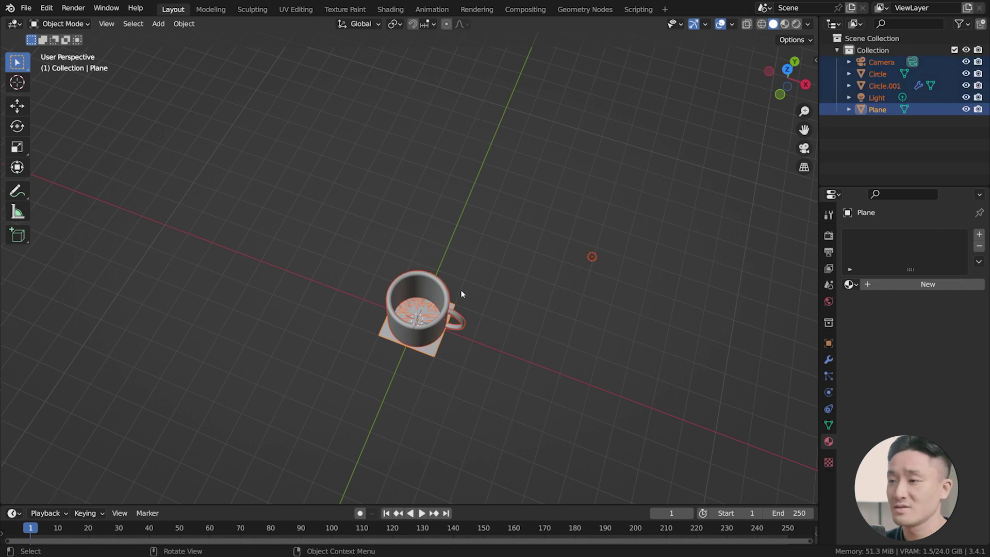
left_click(461, 294)
left_click(456, 310)
key("Tab")
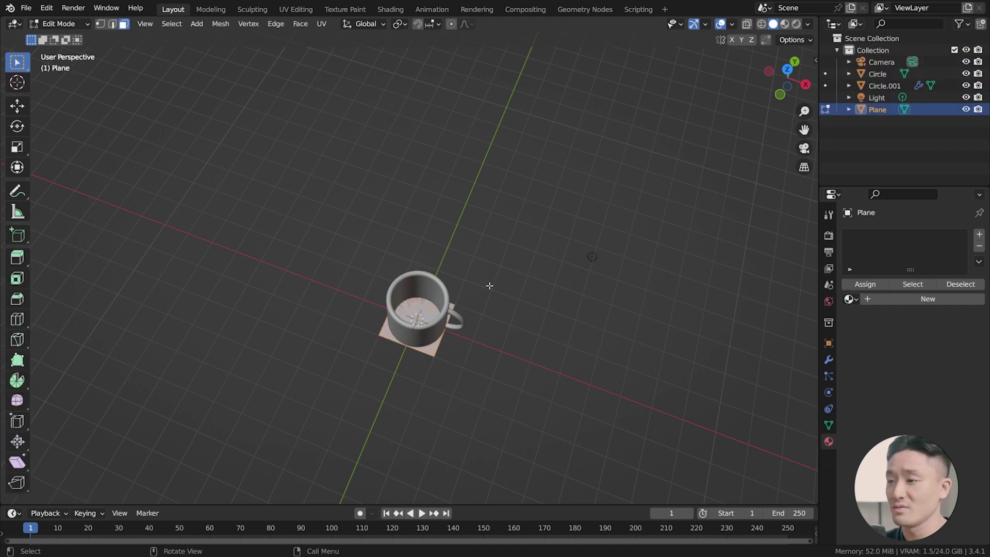
key("s")
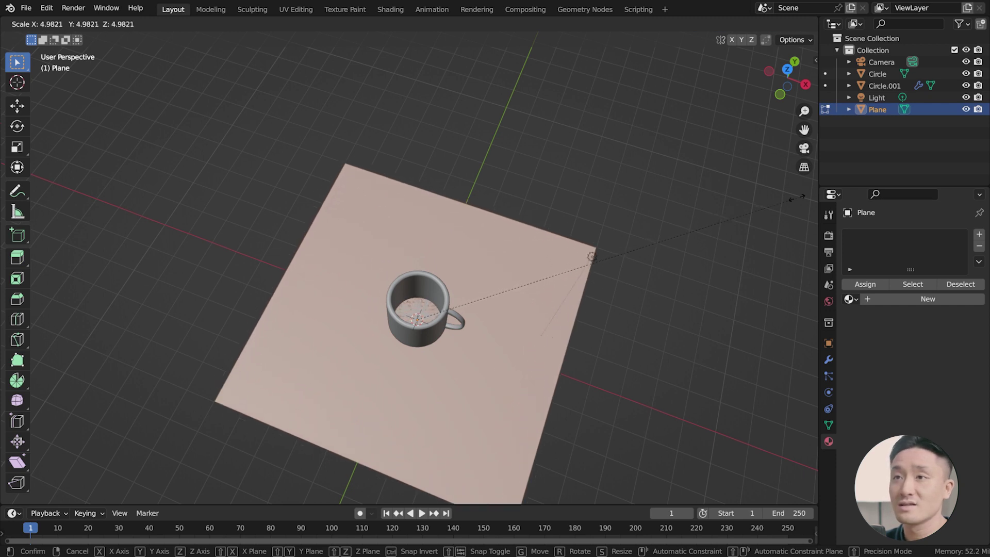
left_click(35, 181)
key("s")
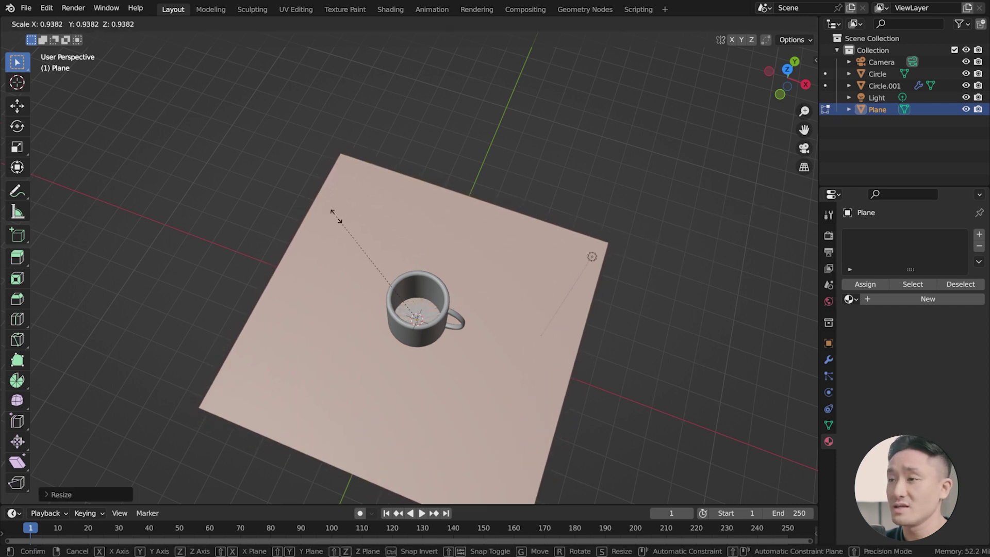
left_click(458, 150)
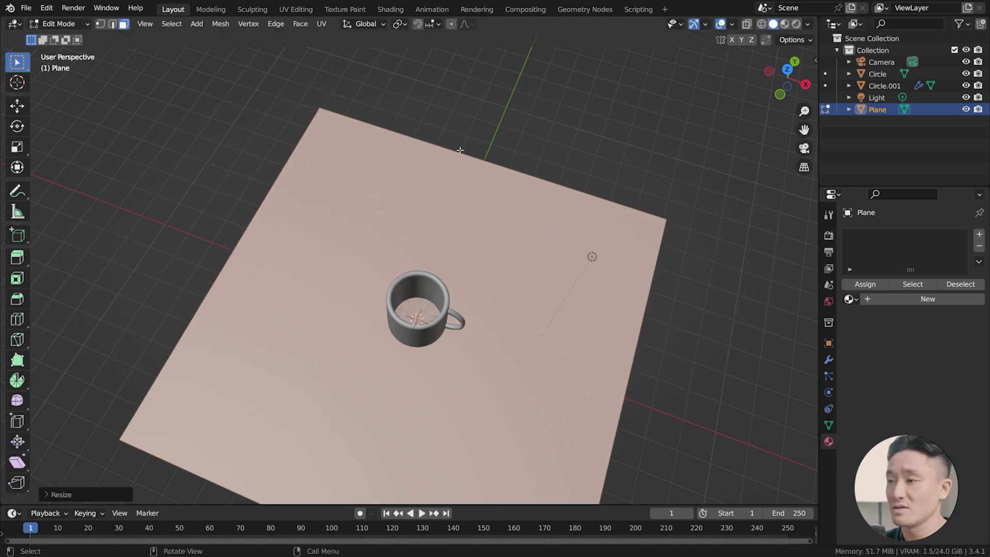
middle_click_drag(458, 151, 451, 217)
key("s")
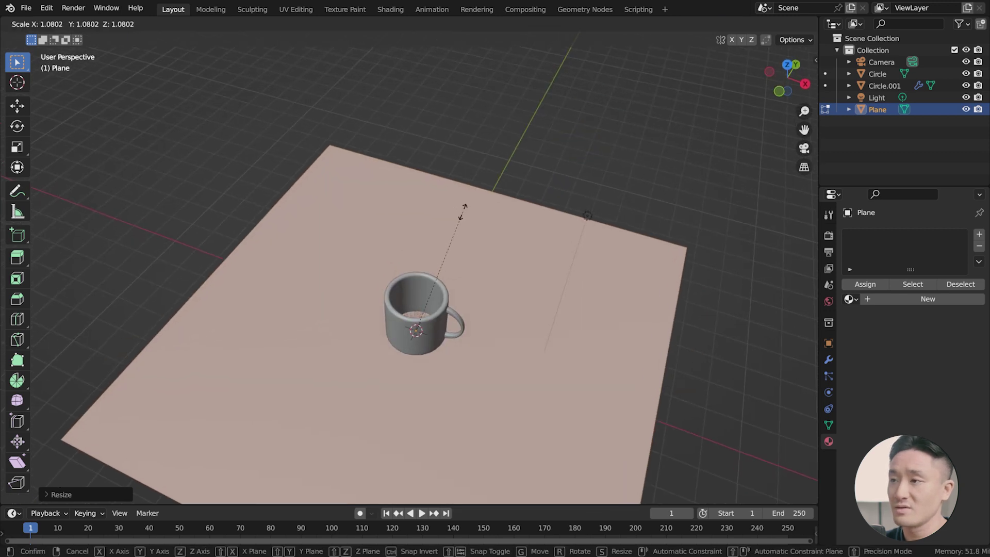
right_click(464, 209)
- Select the three corner vertices of the floor's two rear edges and extrude them straight up along Z into two tall walls
key("alt+a")
scroll(420, 230, "down", 4)
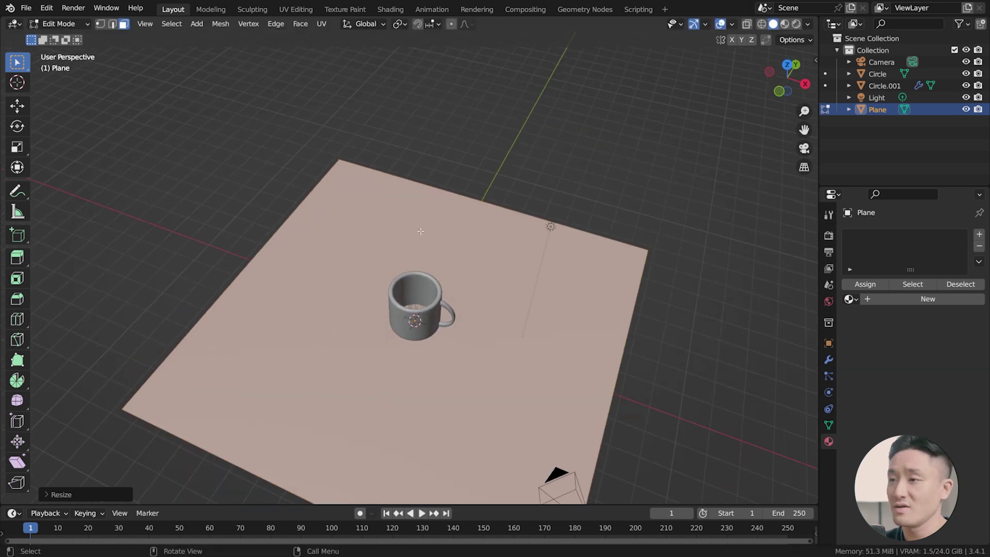
left_click(100, 25)
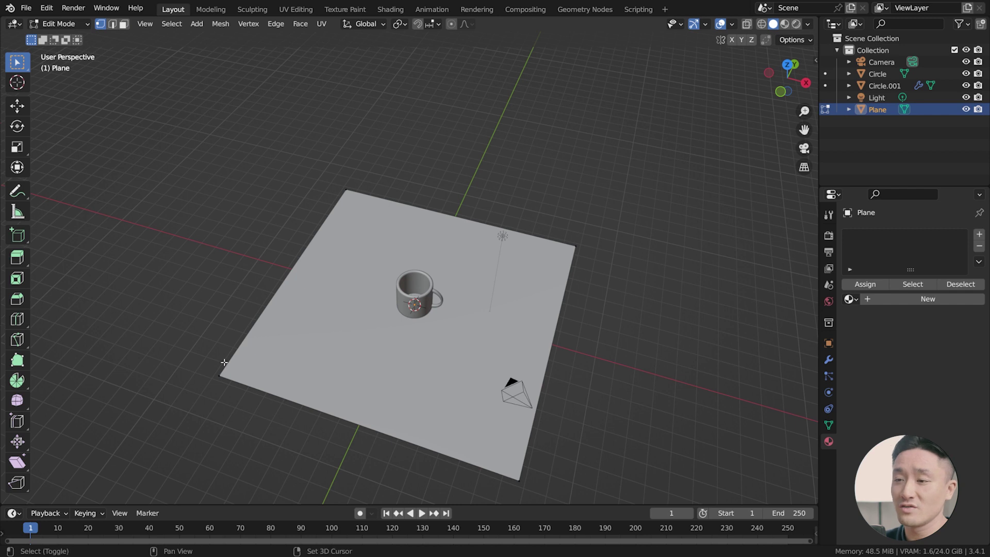
left_click(219, 376, "shift")
left_click(342, 192, "shift")
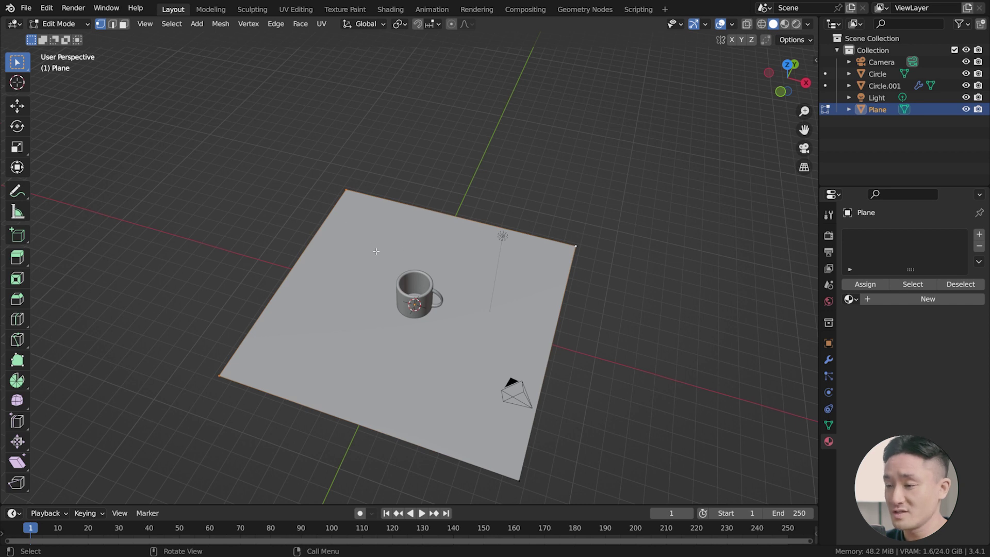
key("e")
key("z")
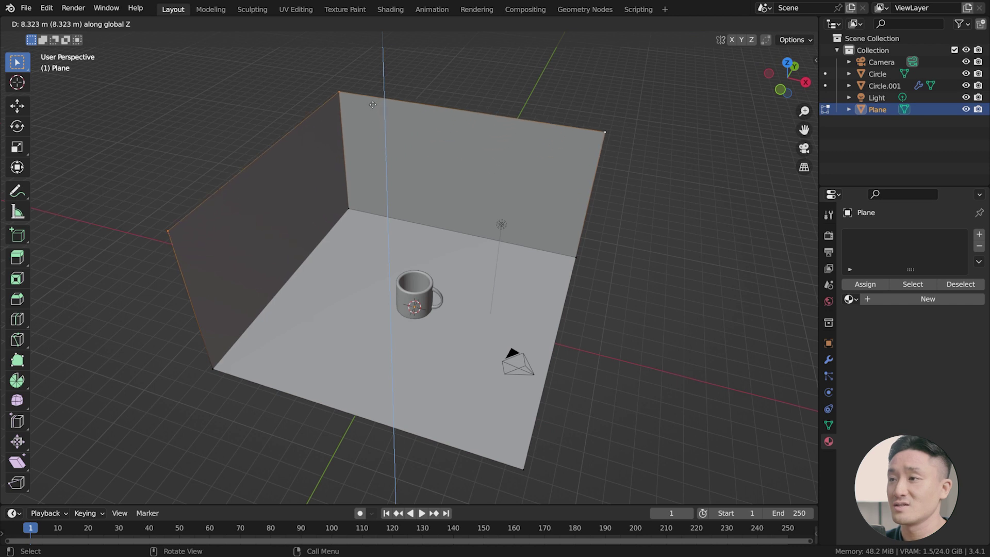
left_click(358, 58)
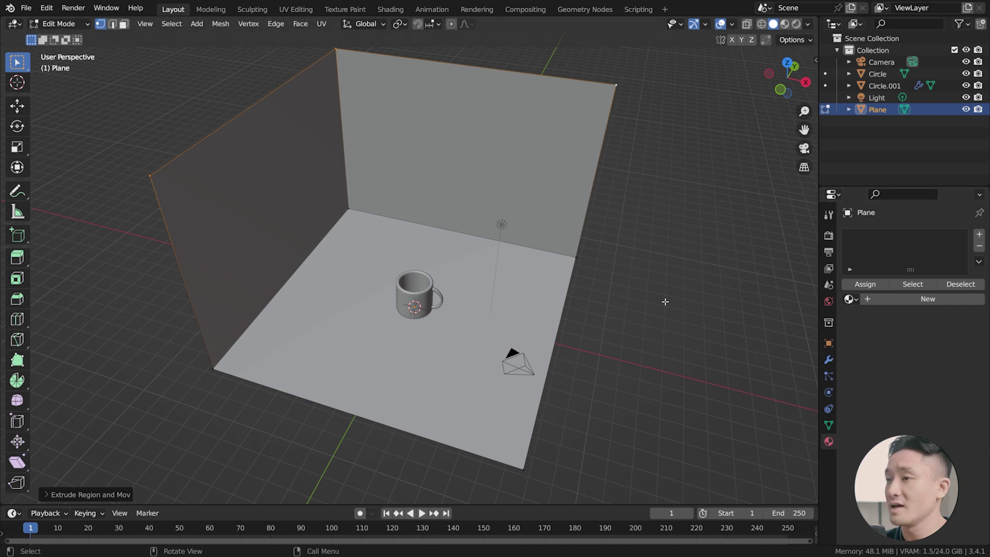
- Add a Bevel modifier to the backdrop plane with an amount of 1.84 m and 24 segments
left_click(829, 360)
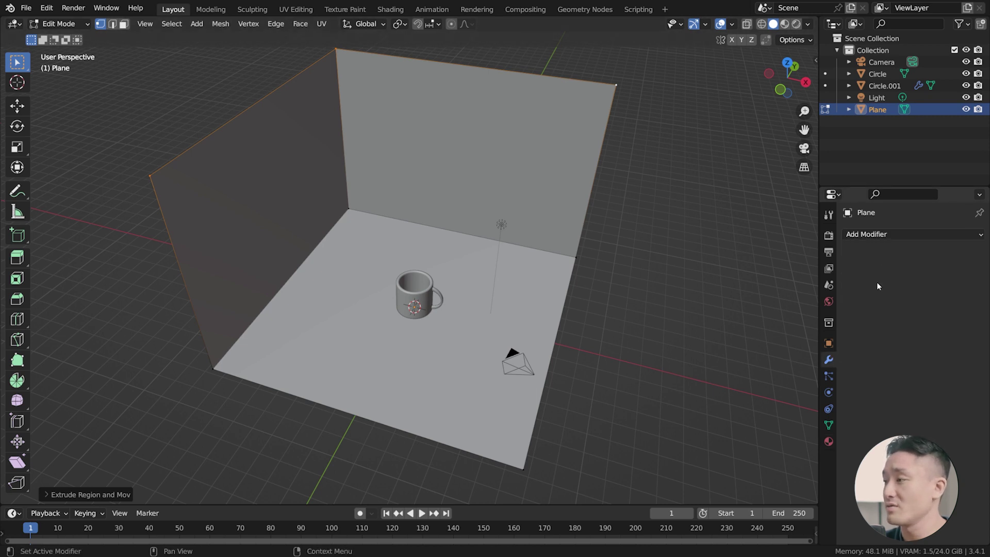
left_click(885, 235)
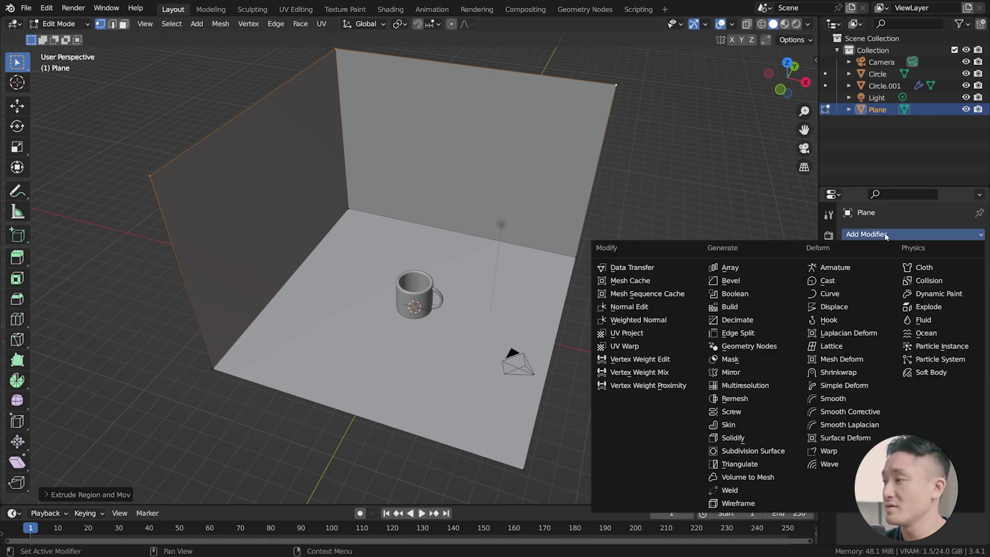
left_click(769, 281)
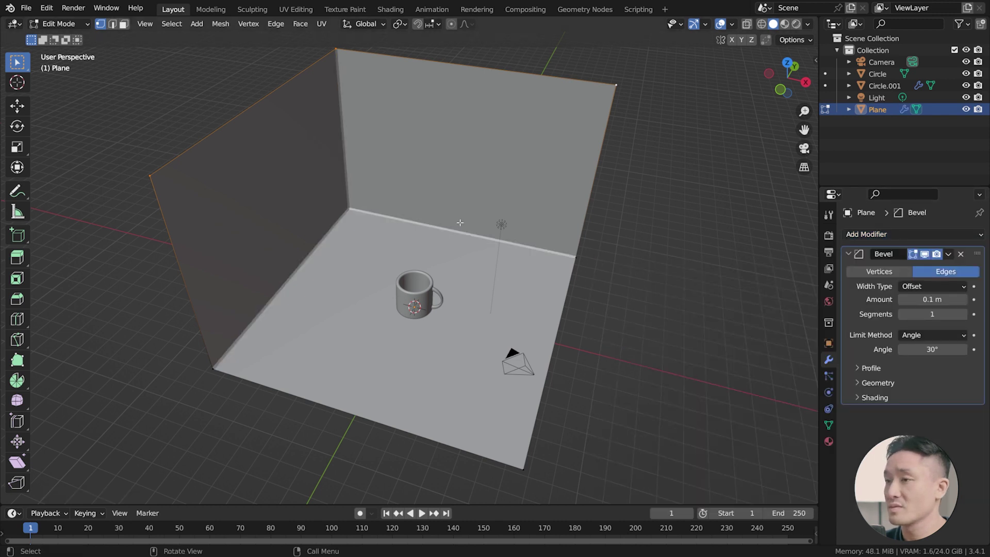
left_click_drag(913, 299, 987, 300)
left_click_drag(928, 314, 949, 314)
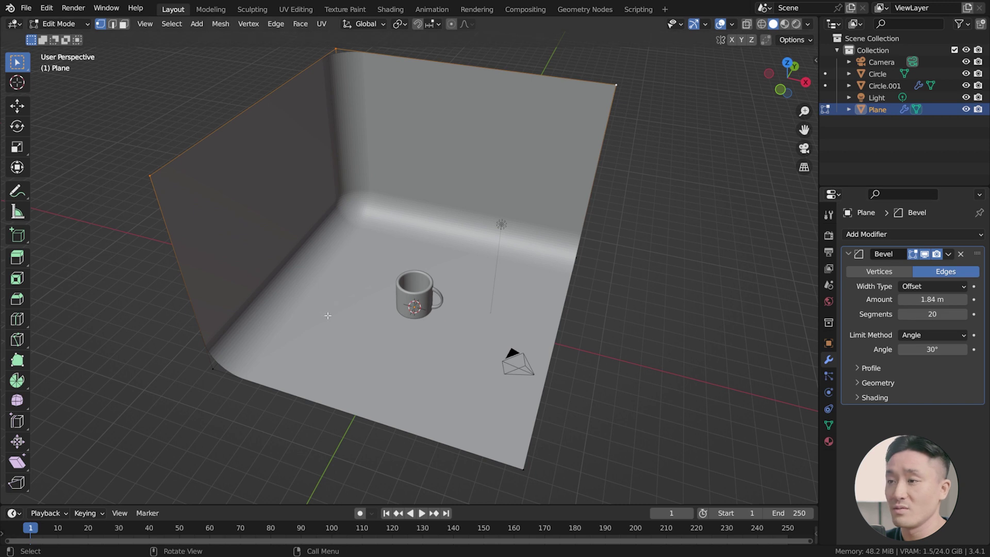
left_click(965, 315)
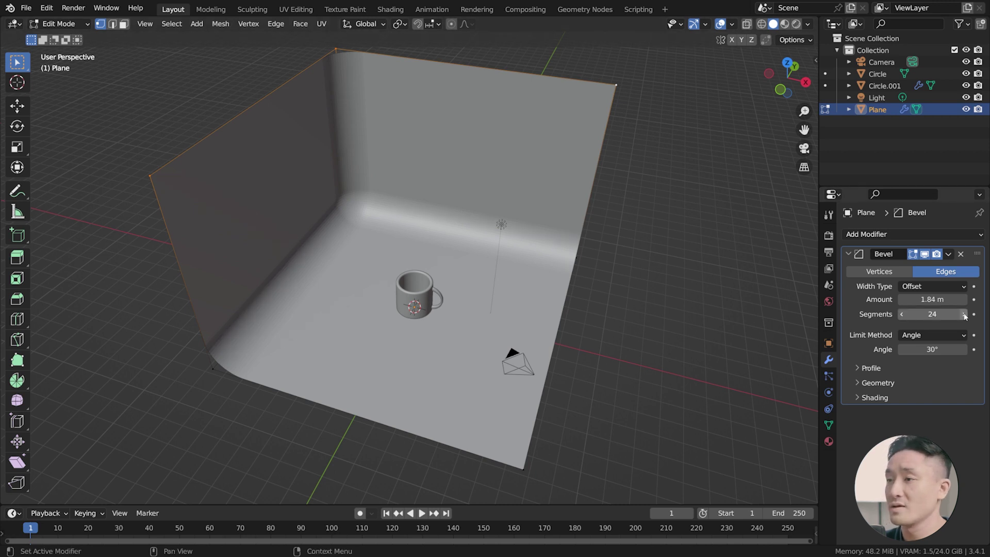
- Return the beveled backdrop plane to Object Mode and shade it smooth
left_click(965, 315)
key("Tab")
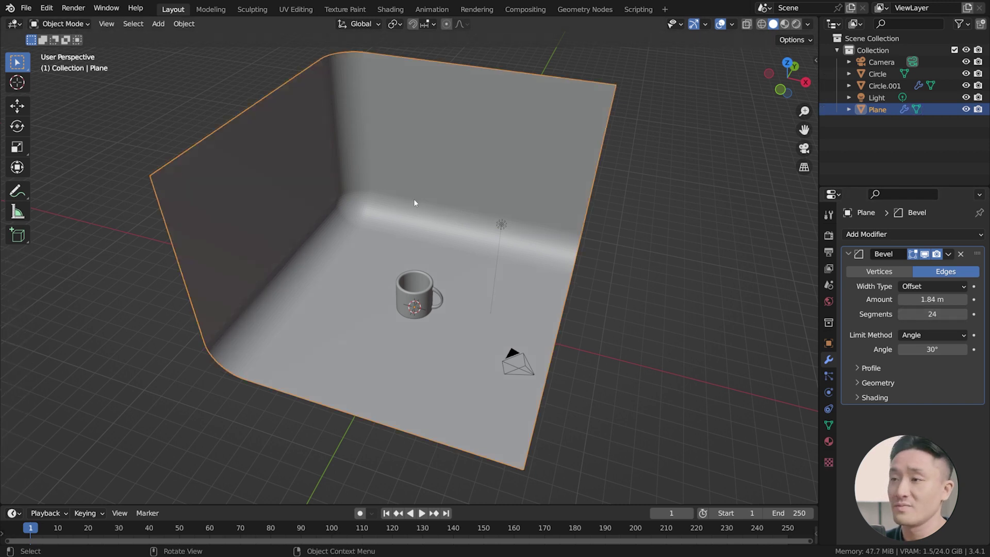
right_click(449, 164)
left_click(449, 161)
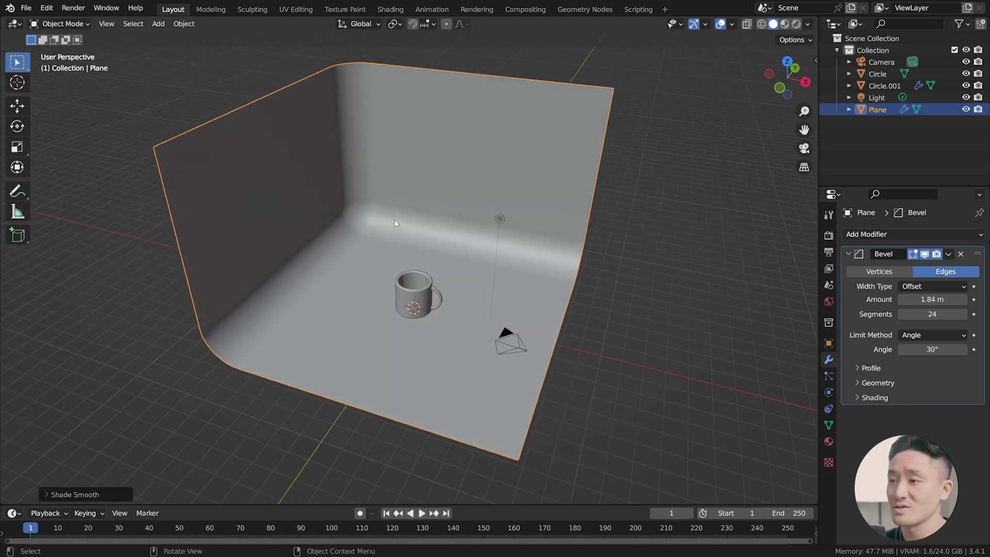
scroll(378, 250, "up", 5)
middle_click_drag(378, 249, 395, 231)
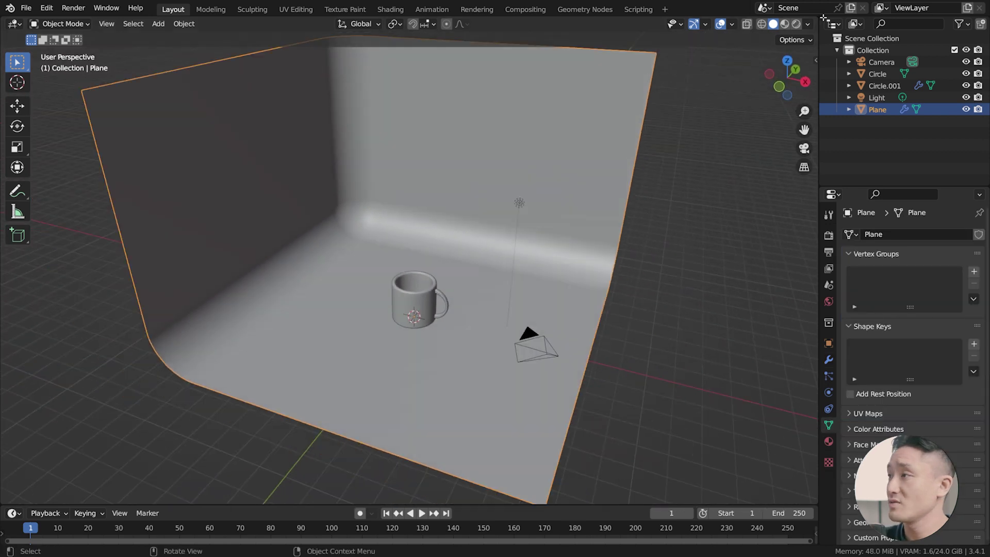
- Show the viewport in rendered shading and move the point light horizontally to the front-left of the mug
left_click(799, 25)
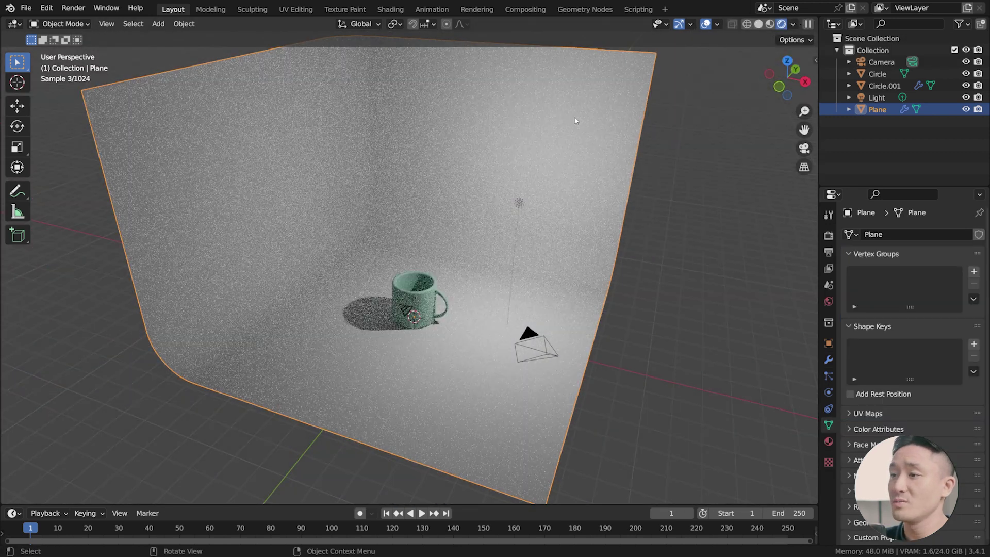
scroll(480, 172, "up", 3)
left_click(579, 168)
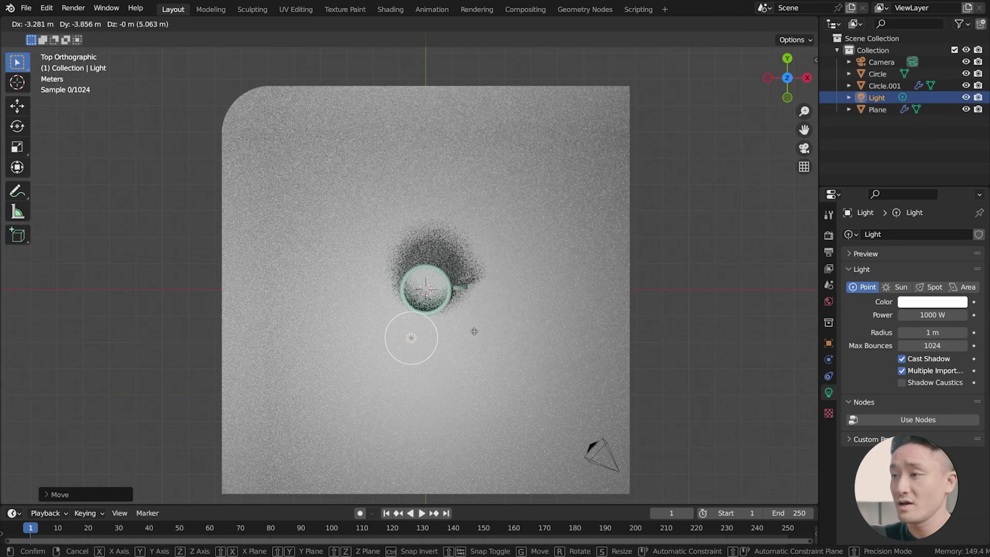
left_click(449, 354)
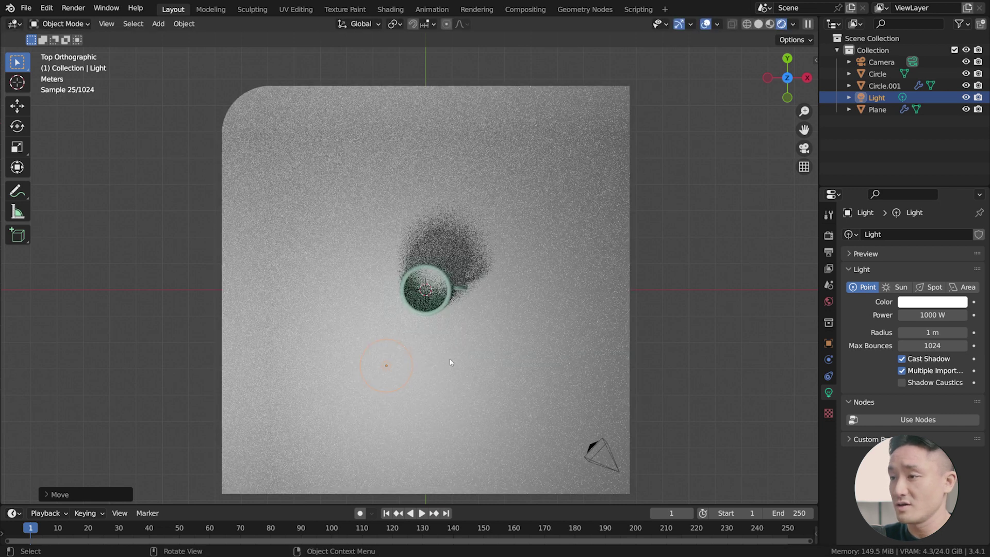
middle_click_drag(448, 355, 458, 223)
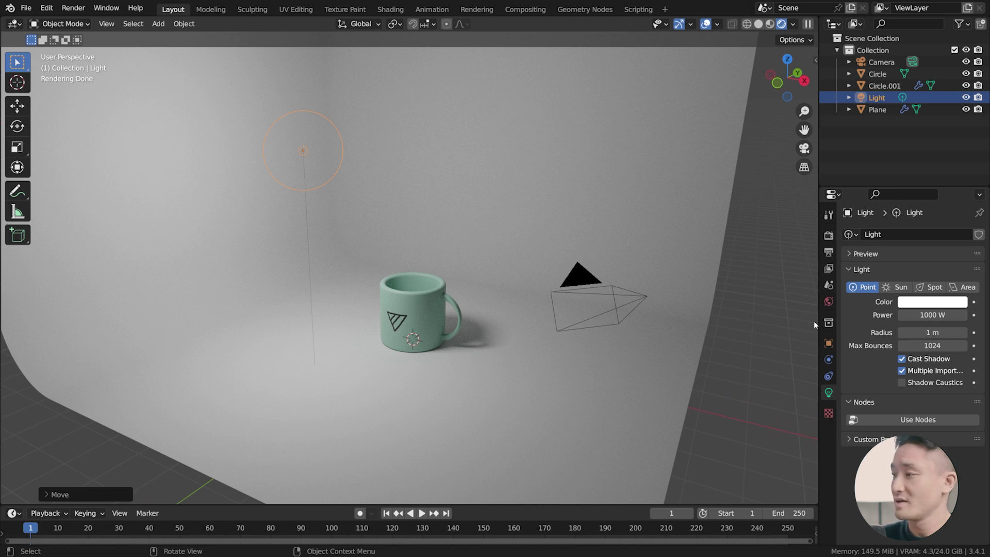
- Set the point light's power to 8000 W and its radius to 10 m for brighter, softer lighting on the mug
left_click(931, 314)
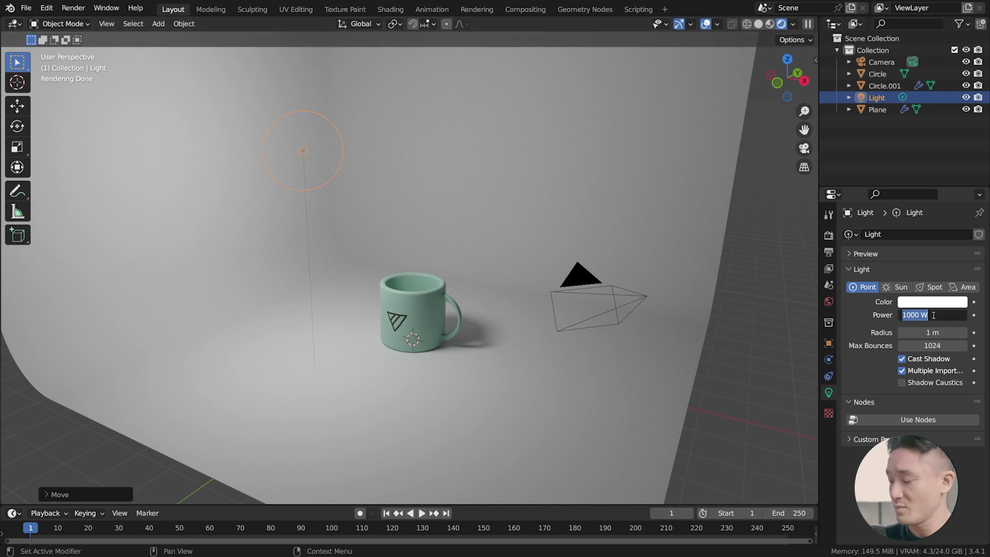
type("800")
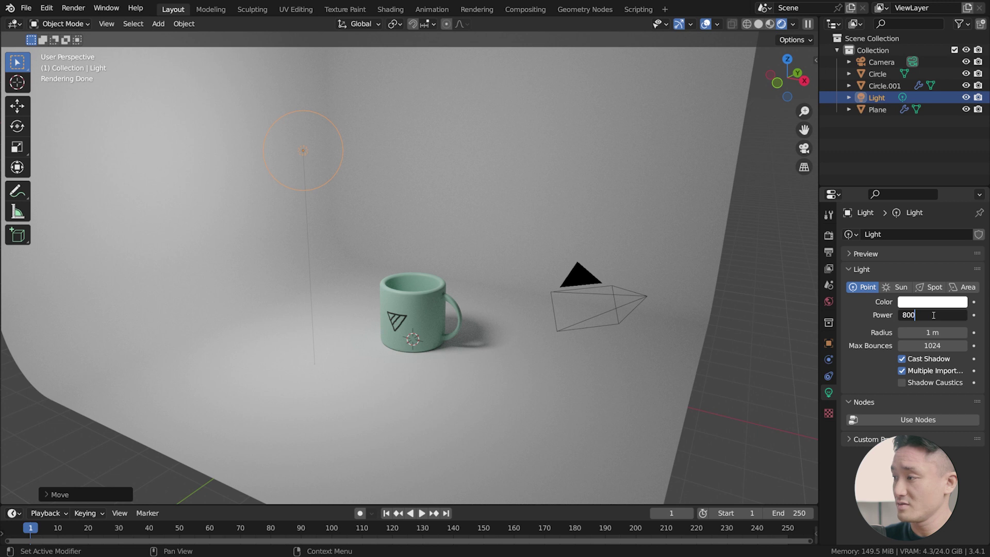
type("0")
key("Return")
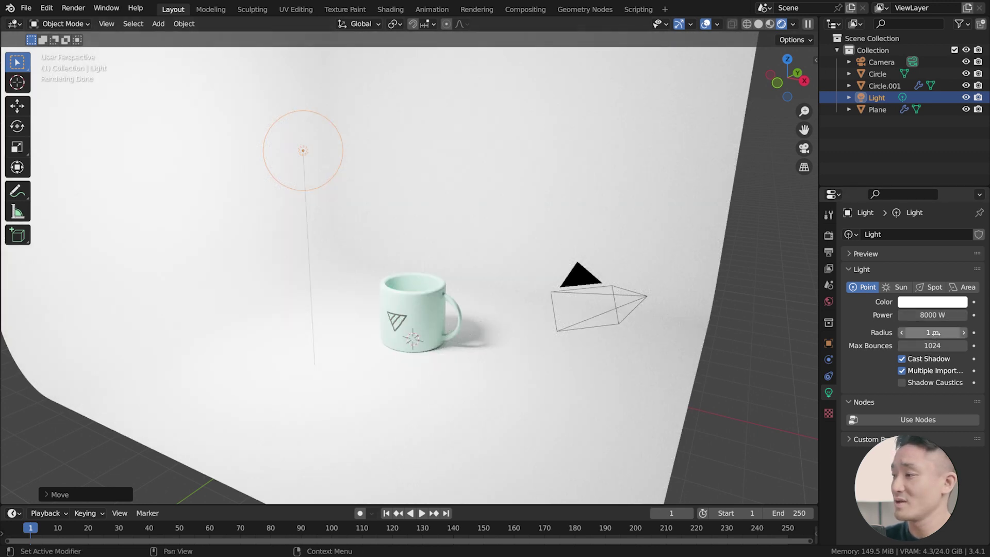
left_click(934, 333)
type("1")
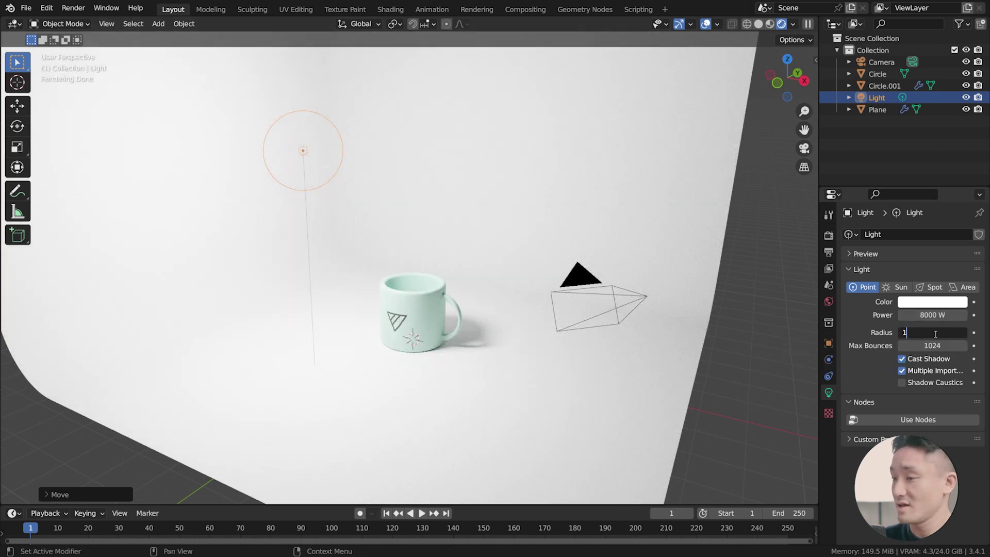
type("0")
key("Return")
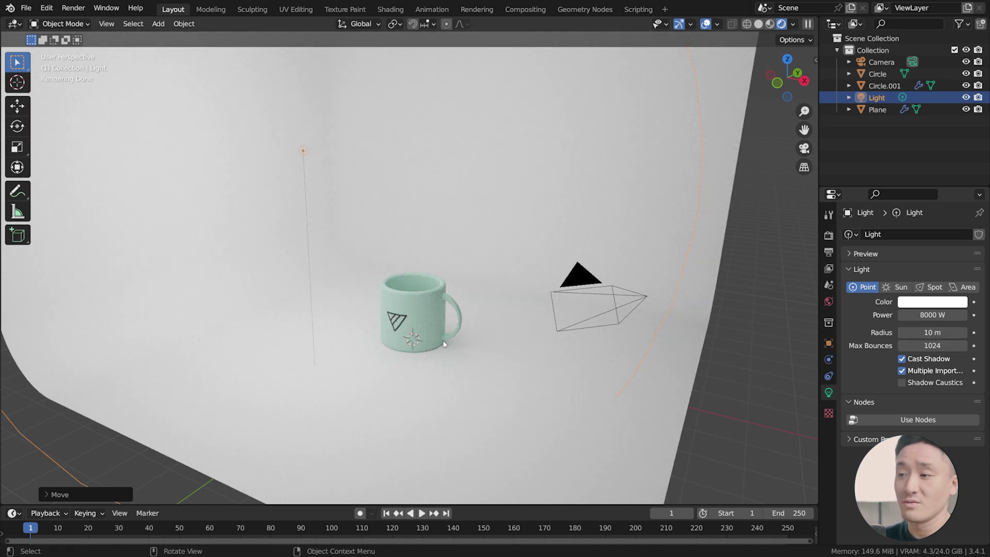
middle_click_drag(460, 325, 496, 283)
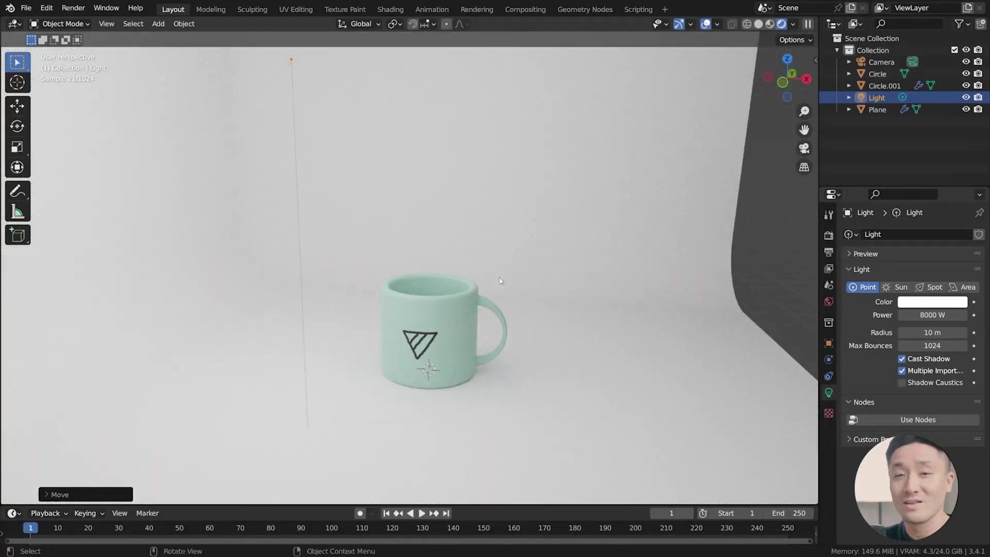